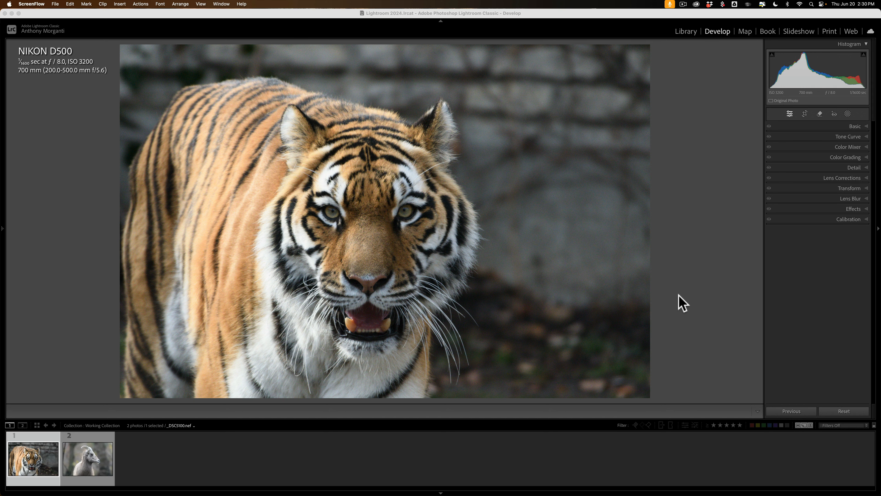
- Reset the tiger photo's develop settings and inspect the noise in the background beside its ear up close
{"action": "left_click", "coordinate": [85, 456]}
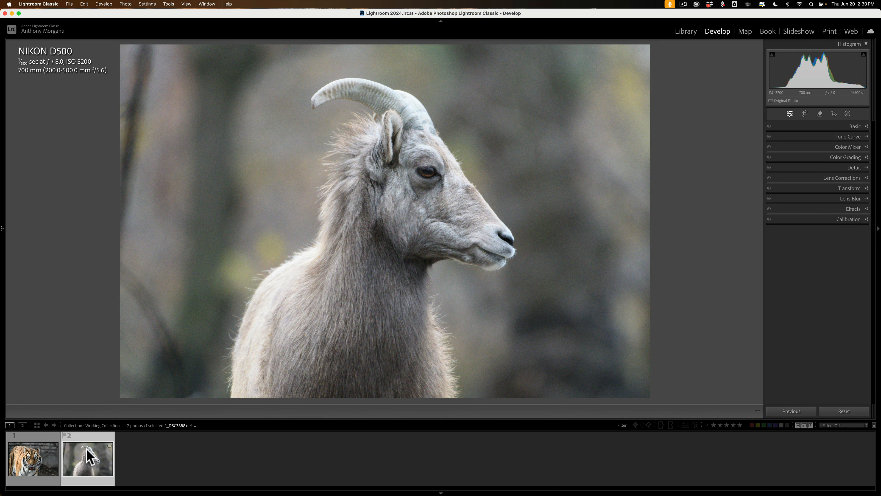
{"action": "left_click", "coordinate": [34, 464]}
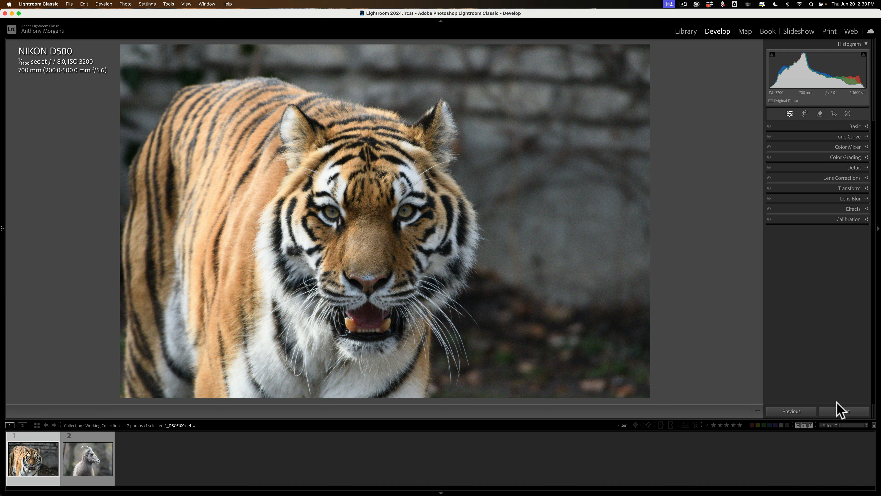
{"action": "left_click", "coordinate": [844, 413]}
{"action": "left_click", "coordinate": [475, 155]}
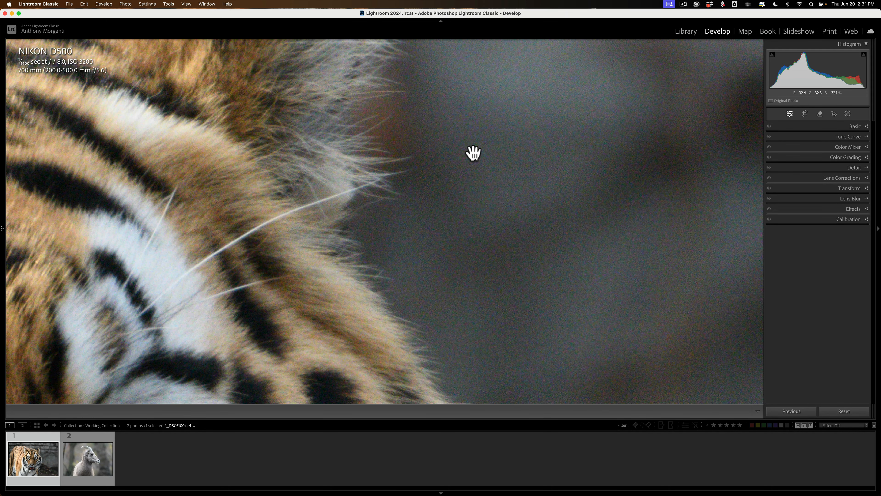
{"action": "left_click", "coordinate": [473, 152]}
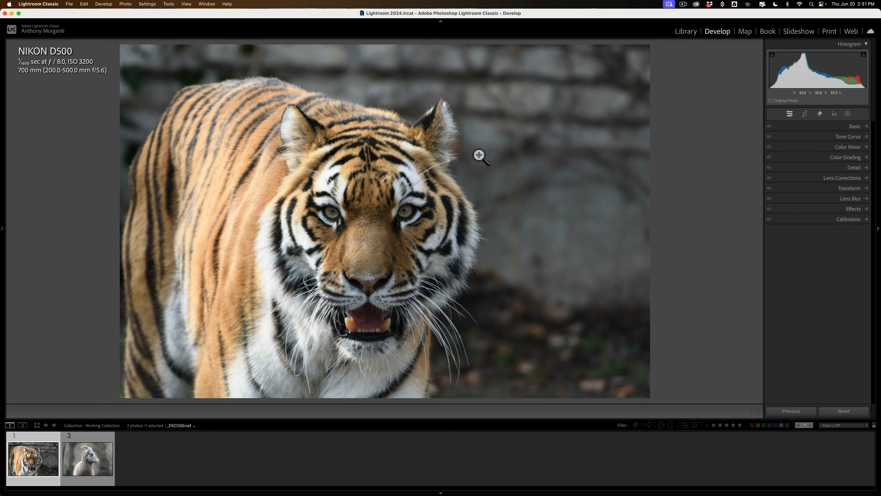
- Review the tiger photo's sharpening, noise reduction and Basic settings, resetting its develop adjustments again
{"action": "left_click", "coordinate": [856, 167]}
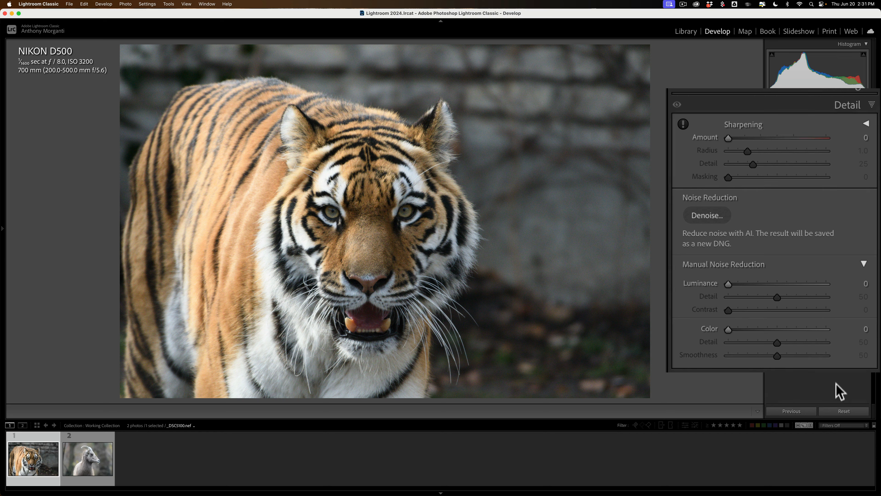
{"action": "left_click", "coordinate": [841, 413]}
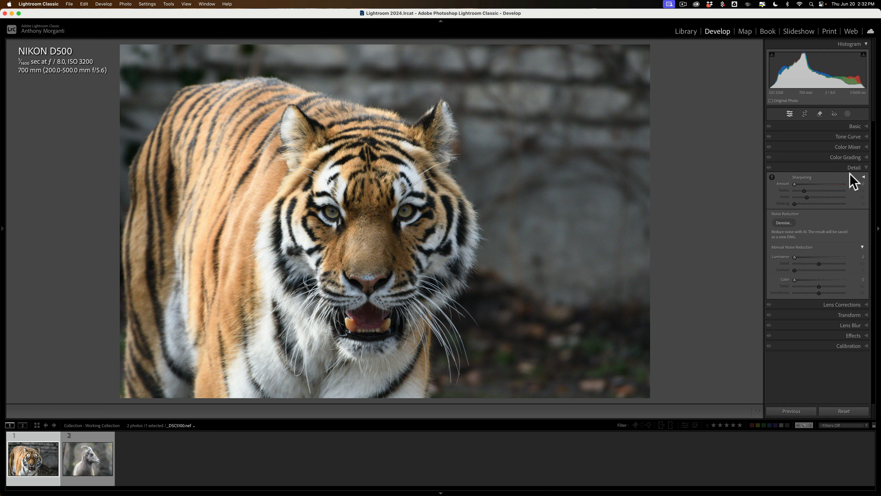
{"action": "left_click", "coordinate": [852, 168]}
{"action": "left_click", "coordinate": [853, 128]}
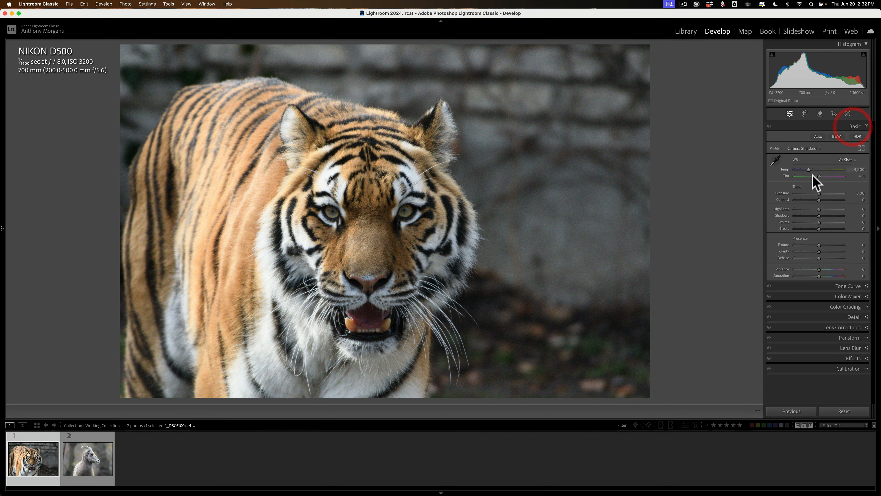
{"action": "left_click", "coordinate": [857, 126]}
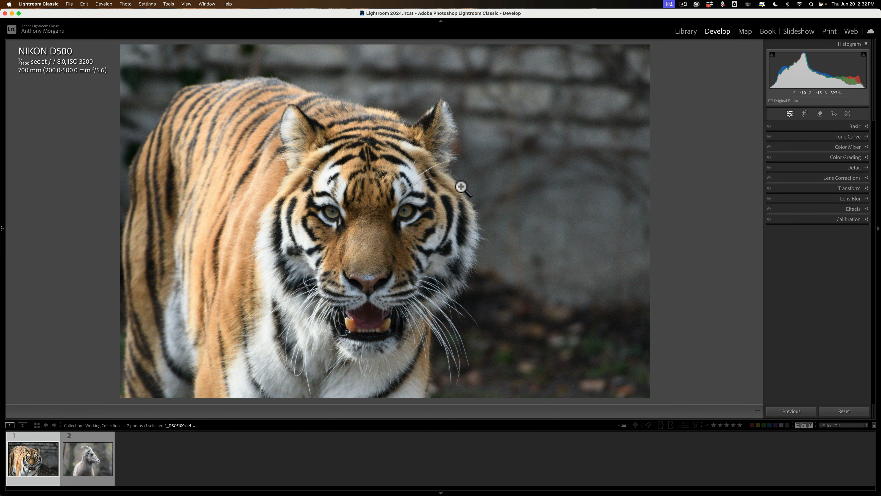
- Open the tiger photo in DxO PureRAW 4 with Preview and Process, and enable automatic preview updates
{"action": "left_click_drag", "start_coordinate": [465, 183], "coordinate": [467, 183]}
{"action": "left_click", "coordinate": [69, 4]}
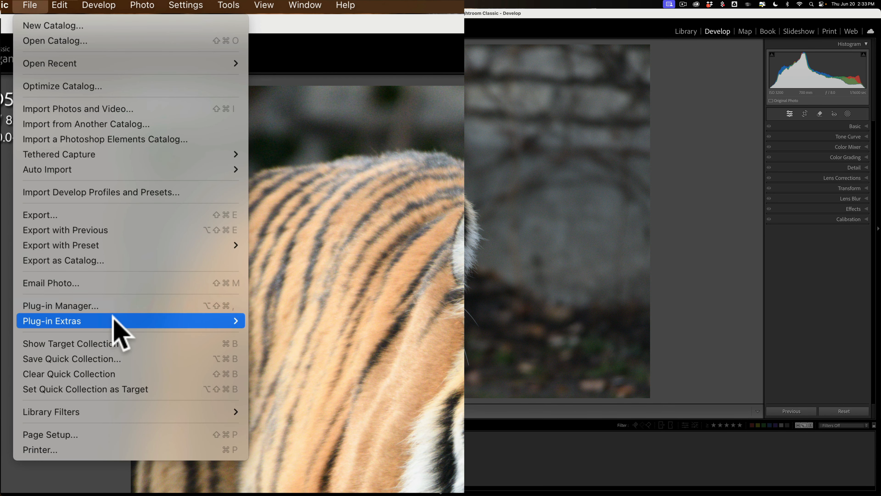
{"action": "mouse_move", "coordinate": [146, 318]}
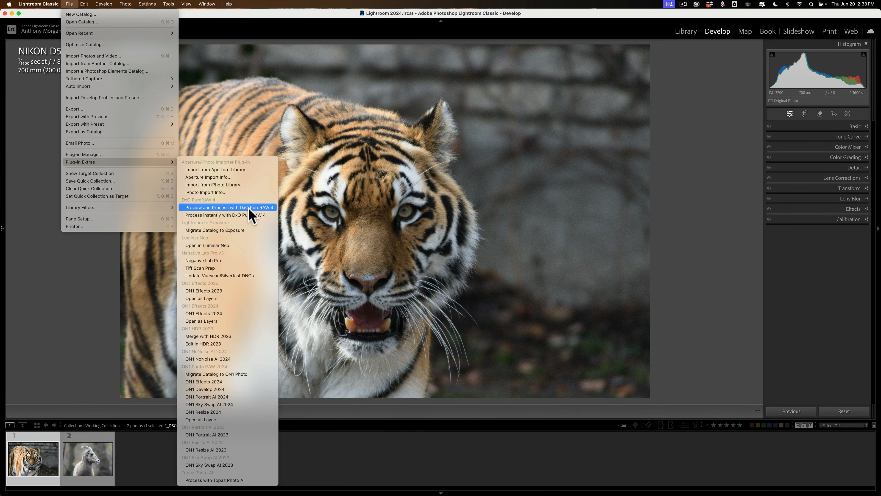
{"action": "left_click", "coordinate": [359, 380]}
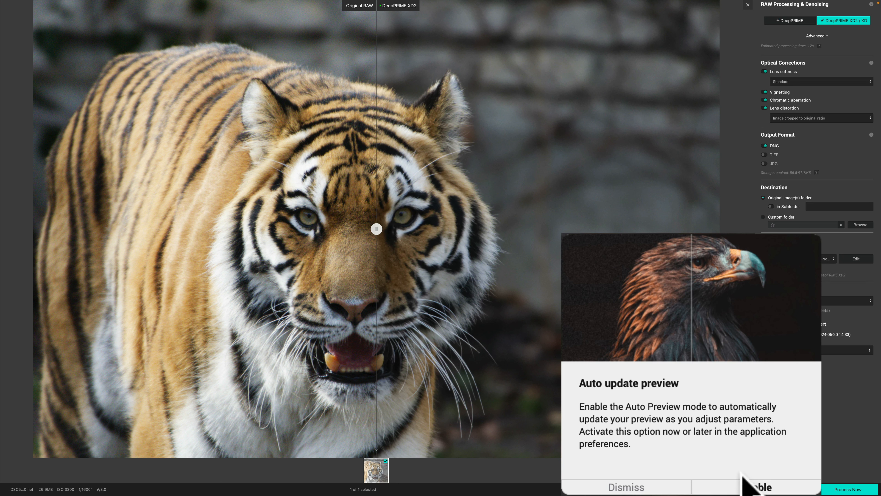
{"action": "left_click", "coordinate": [753, 487]}
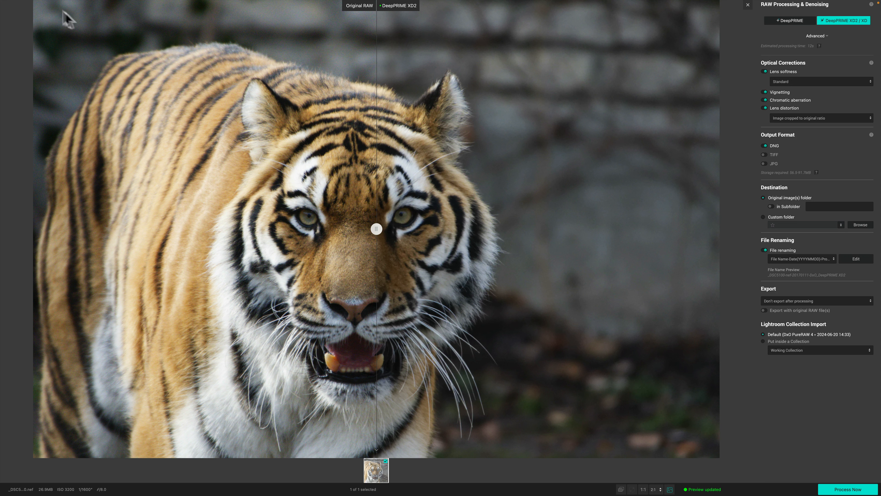
- Check the automatic preview calculation setting in the DxO PureRAW 4 preferences and save them
{"action": "mouse_move", "coordinate": [56, 1]}
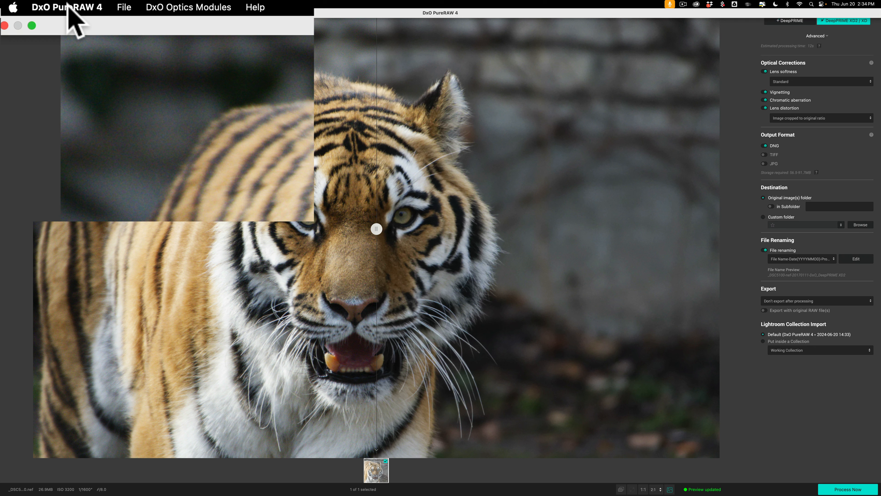
{"action": "left_click", "coordinate": [70, 6]}
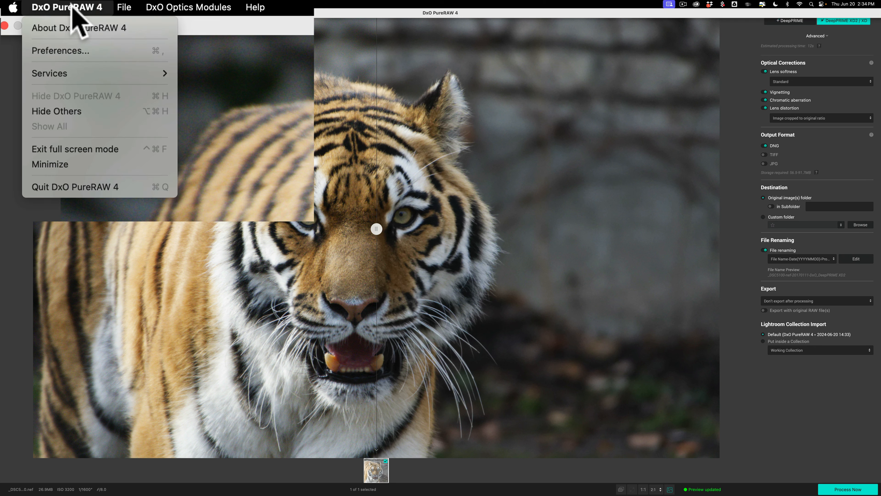
{"action": "mouse_move", "coordinate": [114, 10]}
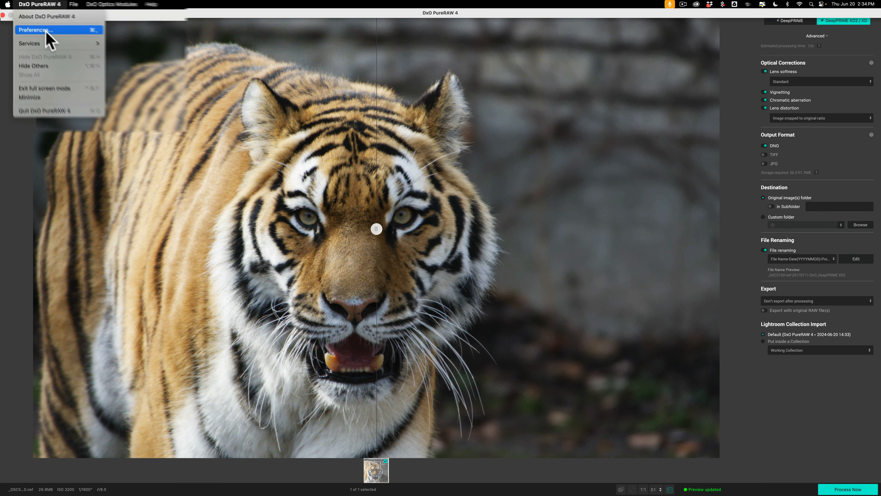
{"action": "left_click", "coordinate": [41, 27]}
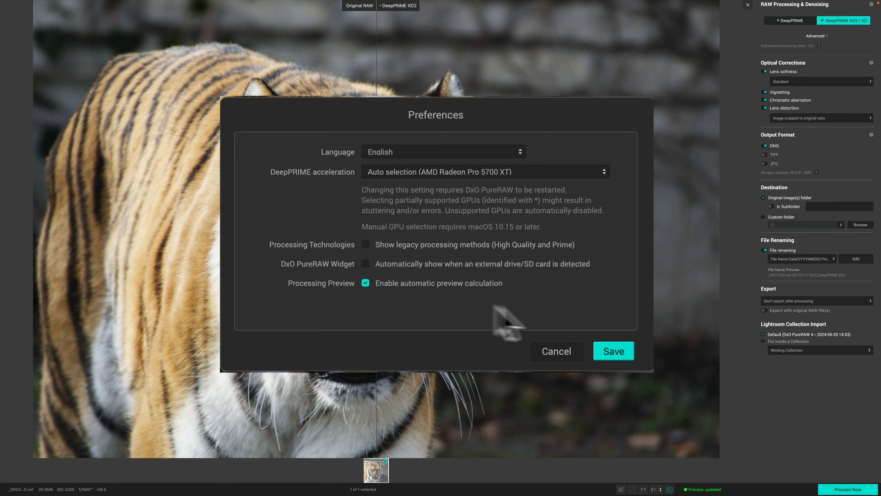
{"action": "left_click", "coordinate": [614, 351]}
{"action": "left_click", "coordinate": [528, 292]}
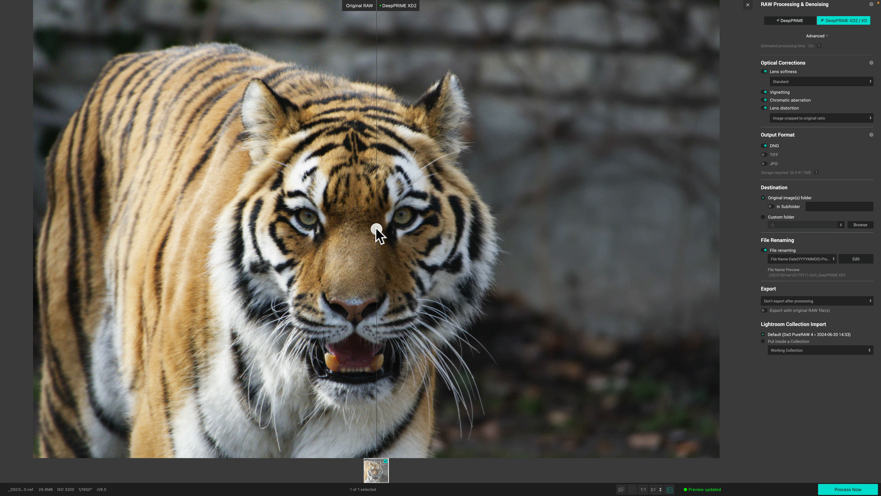
- Move the comparison divider to the image edge and examine the DeepPRIME XD2 result at 1:1 around the tiger's face and background
{"action": "left_click_drag", "start_coordinate": [378, 234], "coordinate": [32, 180]}
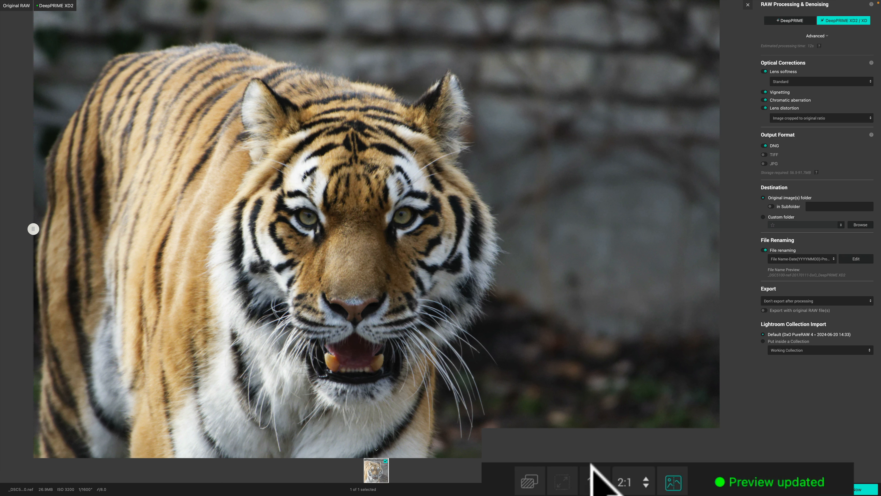
{"action": "left_click", "coordinate": [595, 482]}
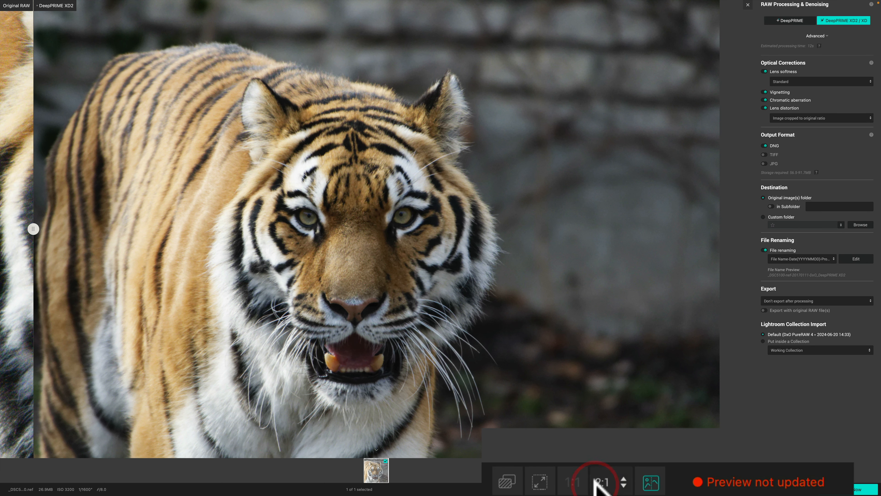
{"action": "left_click", "coordinate": [595, 483]}
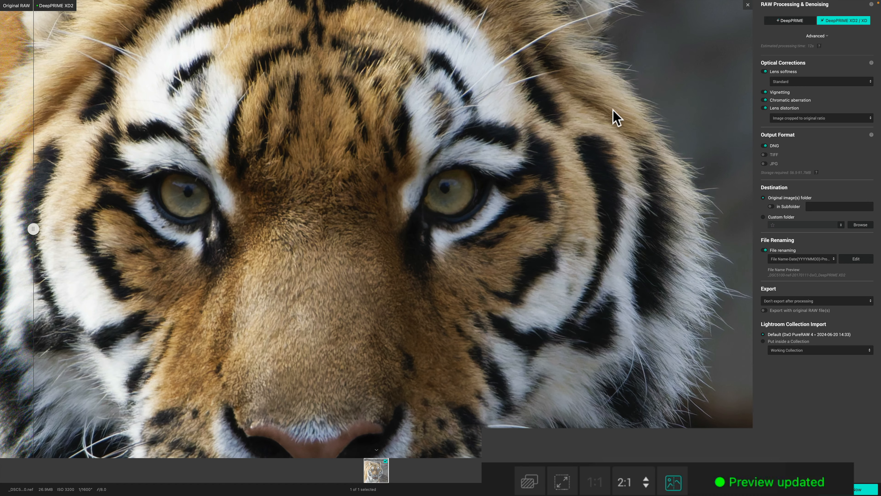
{"action": "left_click_drag", "start_coordinate": [612, 118], "coordinate": [427, 192]}
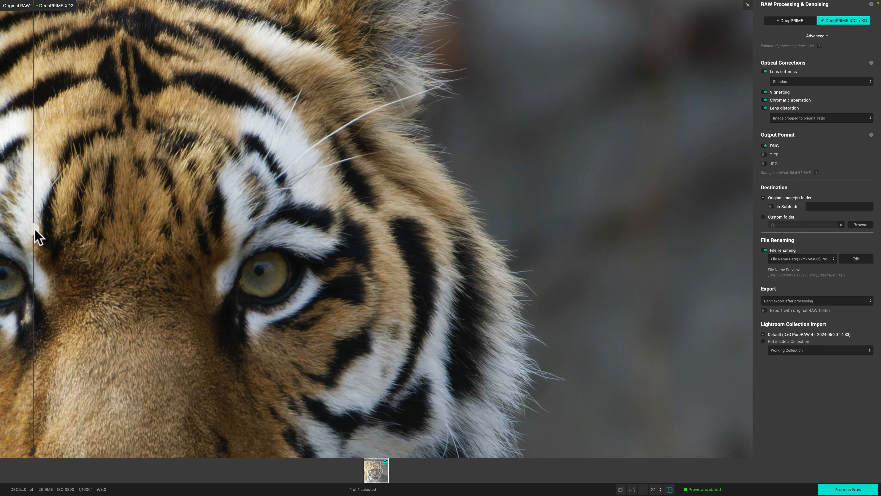
{"action": "left_click_drag", "start_coordinate": [33, 228], "coordinate": [4, 184]}
{"action": "left_click", "coordinate": [655, 220]}
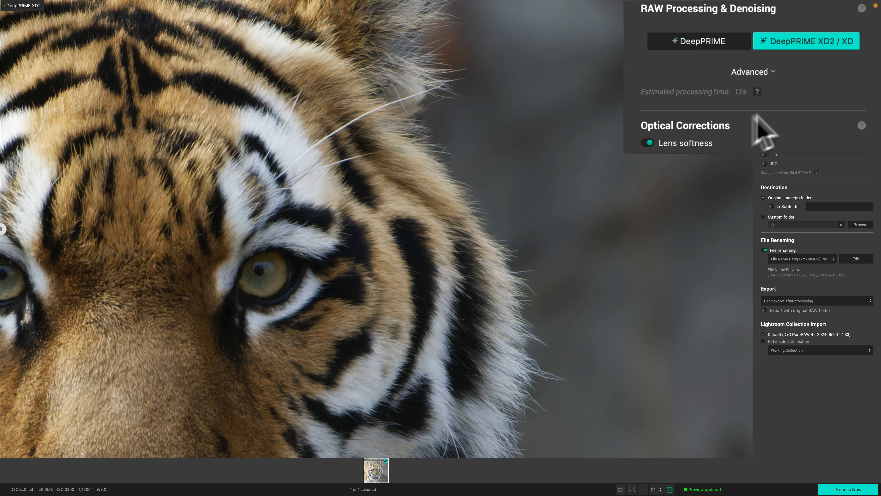
- Show the advanced denoising settings and set the DeepPRIME XD2 luminance to 80 after trying 100 and 71
{"action": "left_click", "coordinate": [769, 71]}
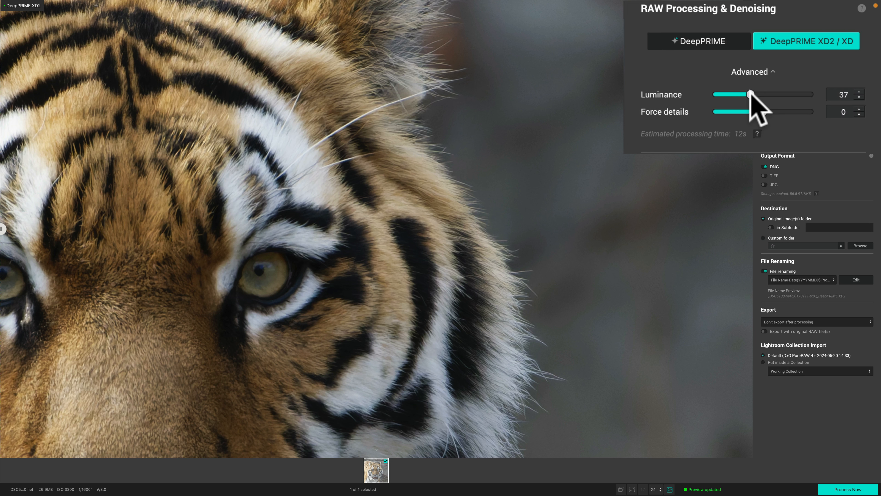
{"action": "left_click_drag", "start_coordinate": [751, 93], "coordinate": [854, 94]}
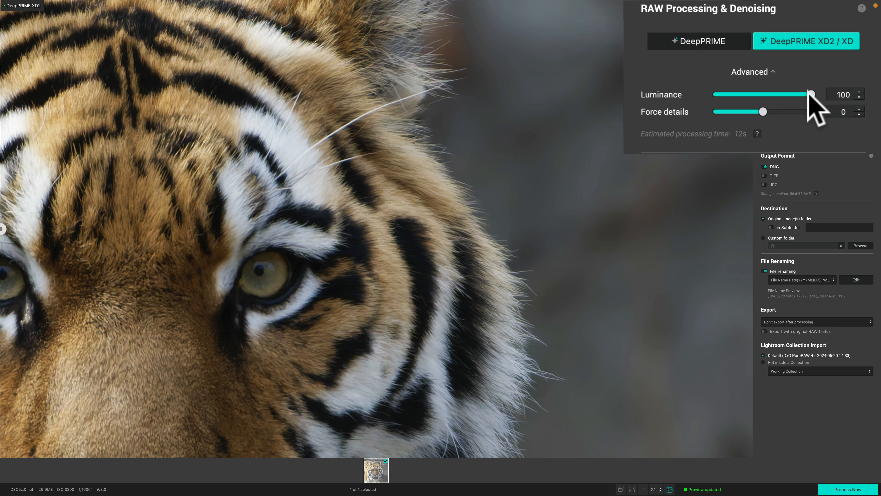
{"action": "left_click_drag", "start_coordinate": [808, 92], "coordinate": [783, 92]}
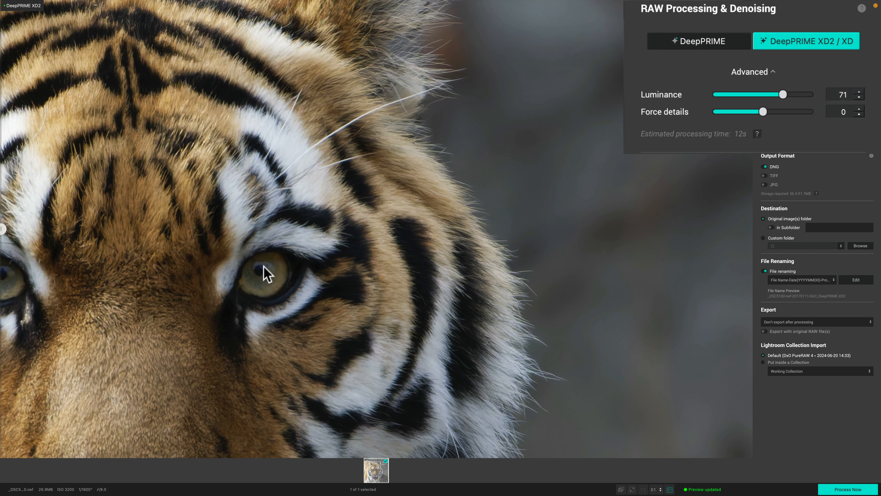
{"action": "mouse_move", "coordinate": [2, 229]}
{"action": "left_mouse_down"}
{"action": "mouse_move", "coordinate": [657, 229]}
{"action": "mouse_move", "coordinate": [2, 229]}
{"action": "left_mouse_up"}
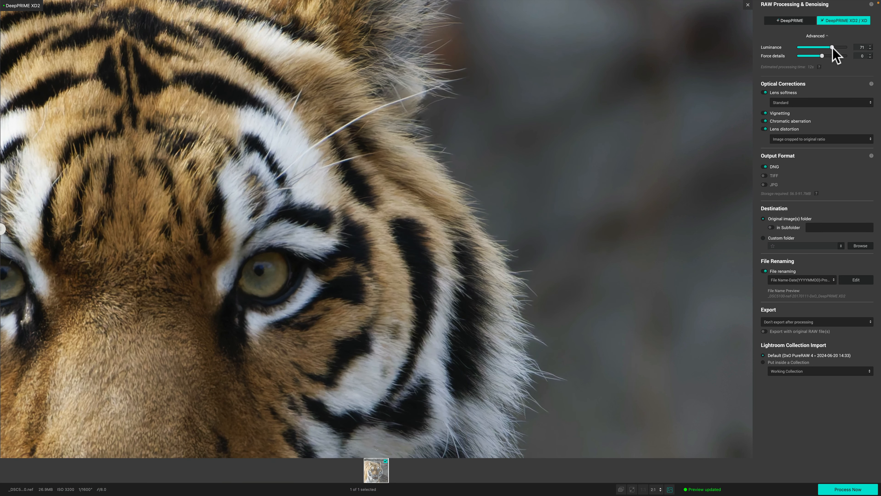
{"action": "left_click_drag", "start_coordinate": [832, 48], "coordinate": [837, 48]}
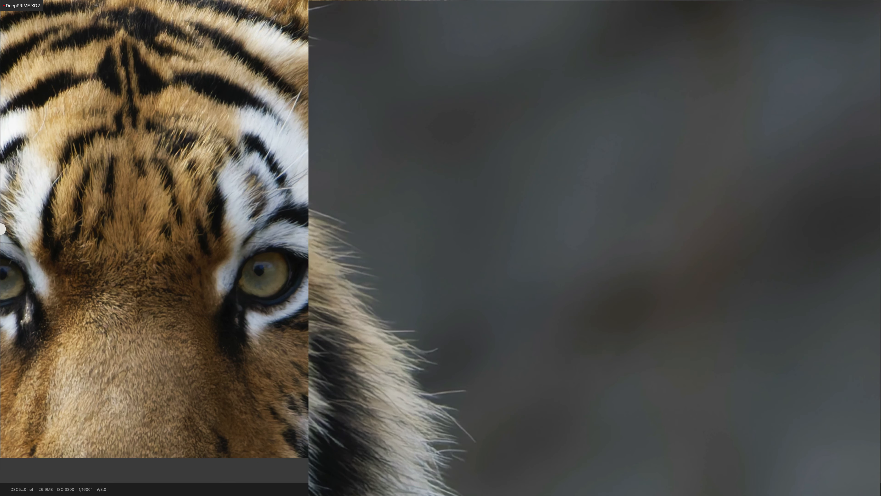
- Set Force details to 37 after trying 100, and compare the updated preview of the tiger's face with the original RAW
{"action": "left_click_drag", "start_coordinate": [404, 486], "coordinate": [391, 226]}
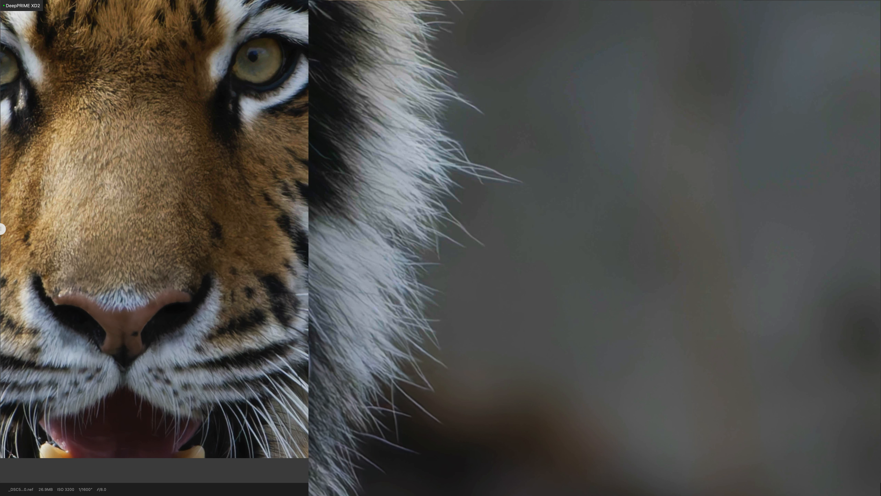
{"action": "left_click_drag", "start_coordinate": [378, 493], "coordinate": [431, 385]}
{"action": "left_click", "coordinate": [427, 409]}
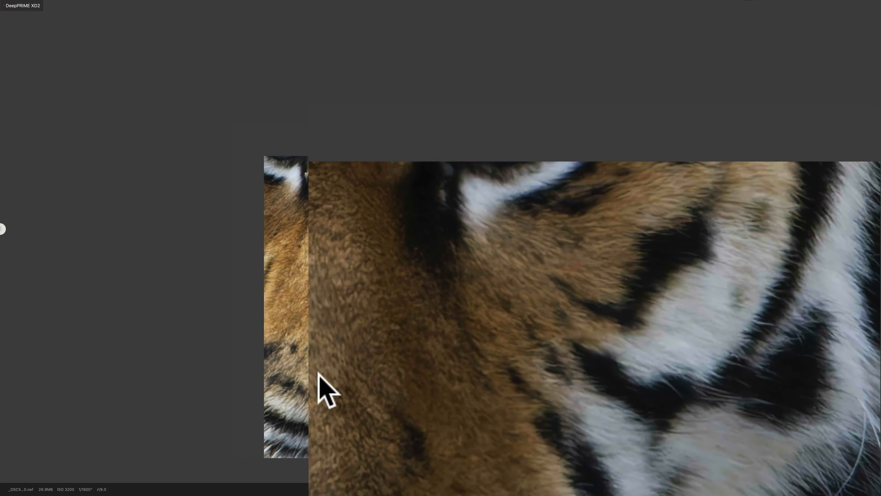
{"action": "left_click", "coordinate": [394, 260]}
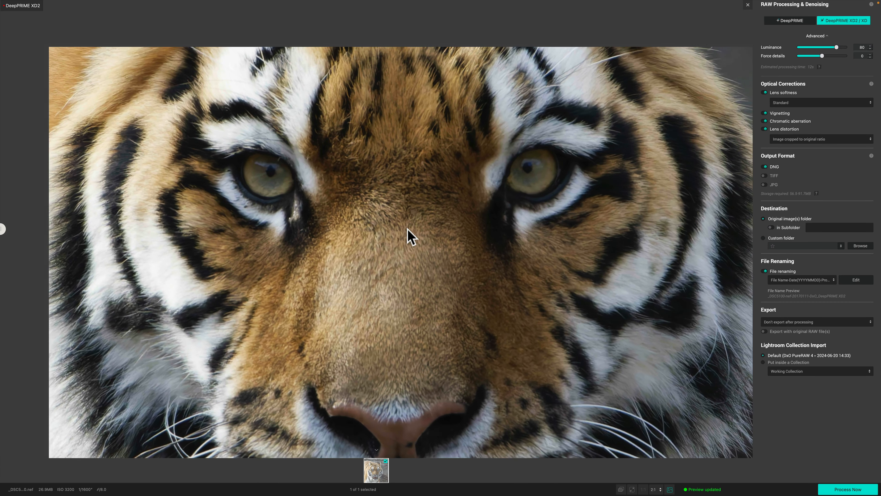
{"action": "left_click", "coordinate": [407, 228]}
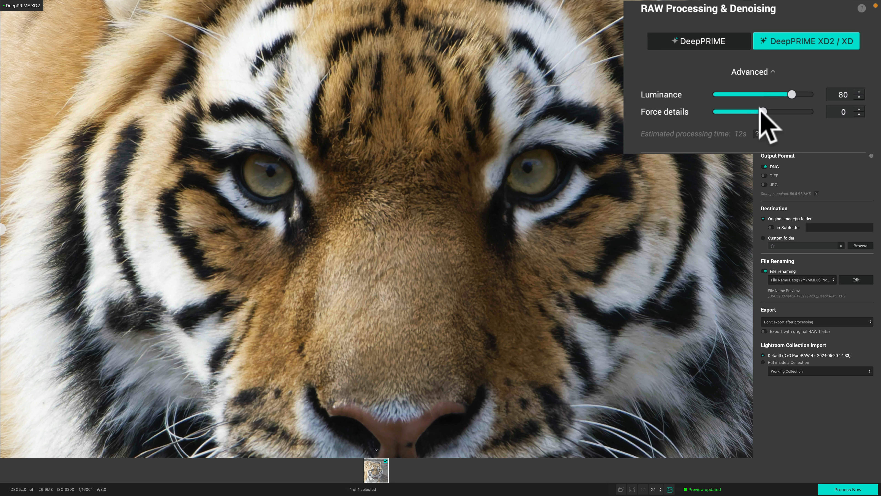
{"action": "left_click_drag", "start_coordinate": [765, 112], "coordinate": [877, 111]}
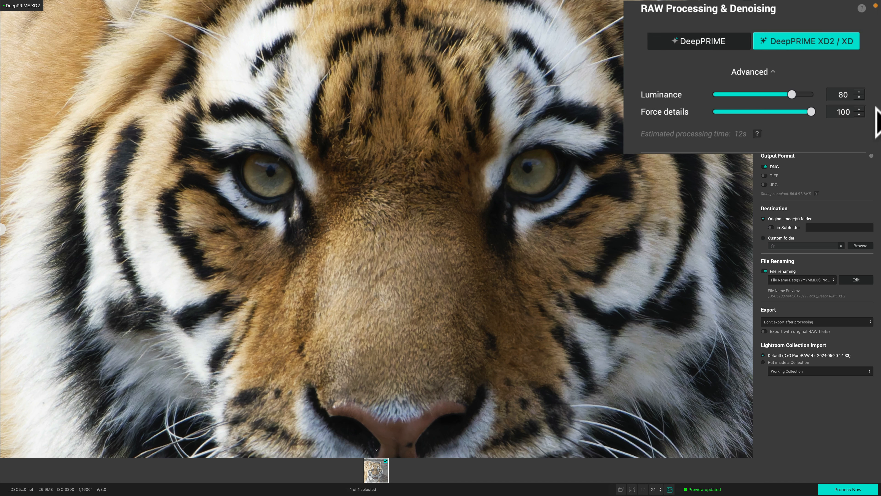
{"action": "mouse_move", "coordinate": [846, 56]}
{"action": "left_mouse_down"}
{"action": "mouse_move", "coordinate": [820, 57]}
{"action": "mouse_move", "coordinate": [831, 57]}
{"action": "left_mouse_up"}
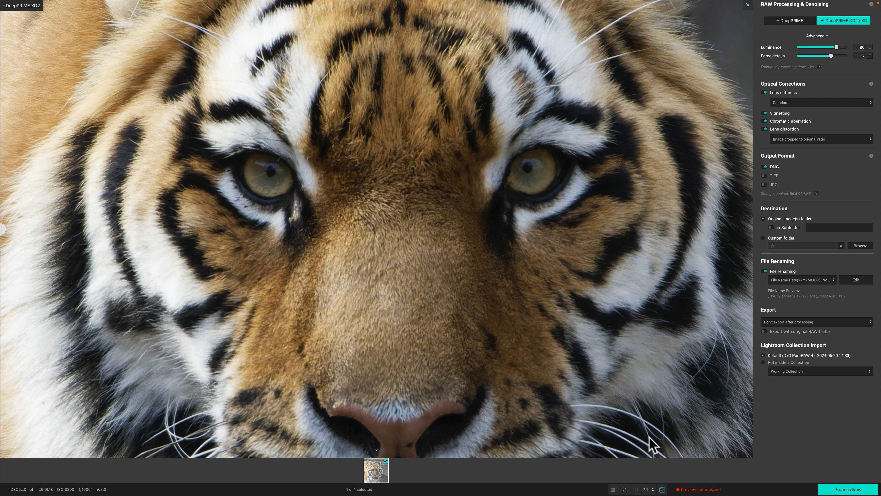
{"action": "left_click", "coordinate": [692, 489]}
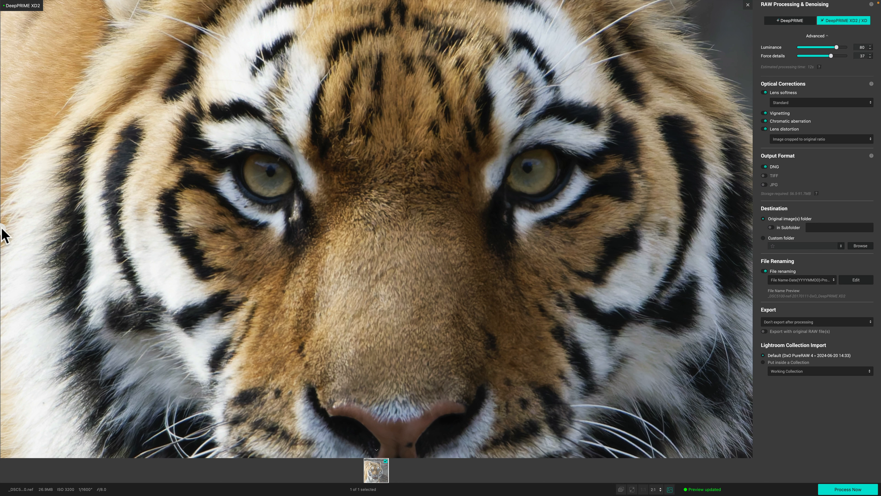
{"action": "mouse_move", "coordinate": [2, 229]}
{"action": "left_mouse_down"}
{"action": "mouse_move", "coordinate": [629, 228]}
{"action": "mouse_move", "coordinate": [748, 217]}
{"action": "mouse_move", "coordinate": [242, 229]}
{"action": "mouse_move", "coordinate": [47, 187]}
{"action": "mouse_move", "coordinate": [545, 229]}
{"action": "mouse_move", "coordinate": [689, 229]}
{"action": "mouse_move", "coordinate": [116, 205]}
{"action": "left_mouse_up"}
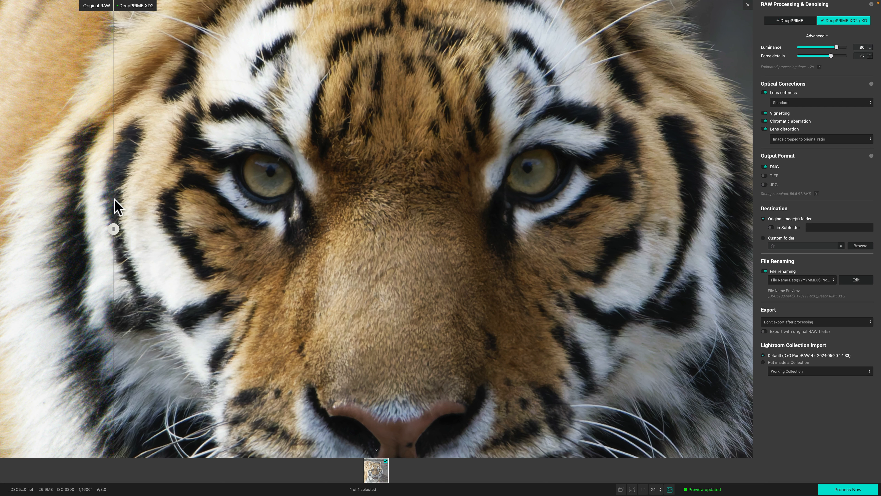
- Move the comparison divider toward the image edge and turn off the lens softness, vignetting, chromatic aberration and lens distortion corrections
{"action": "left_click_drag", "start_coordinate": [114, 229], "coordinate": [32, 195]}
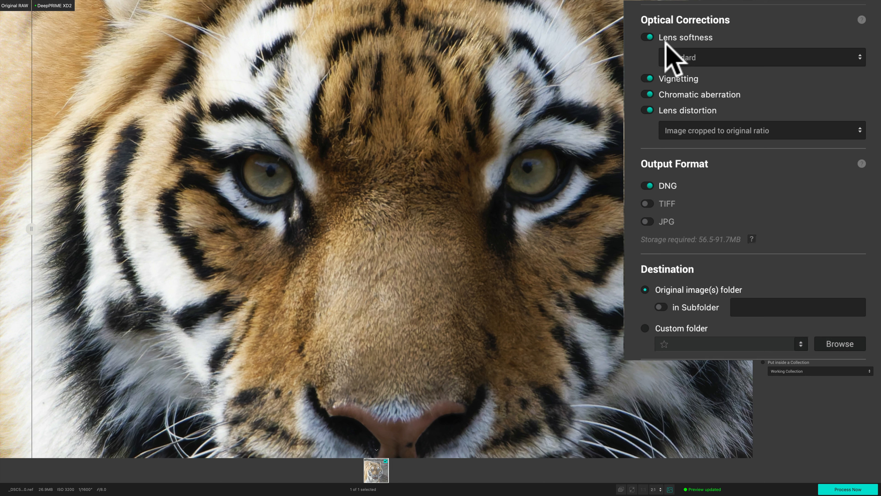
{"action": "left_click", "coordinate": [646, 36]}
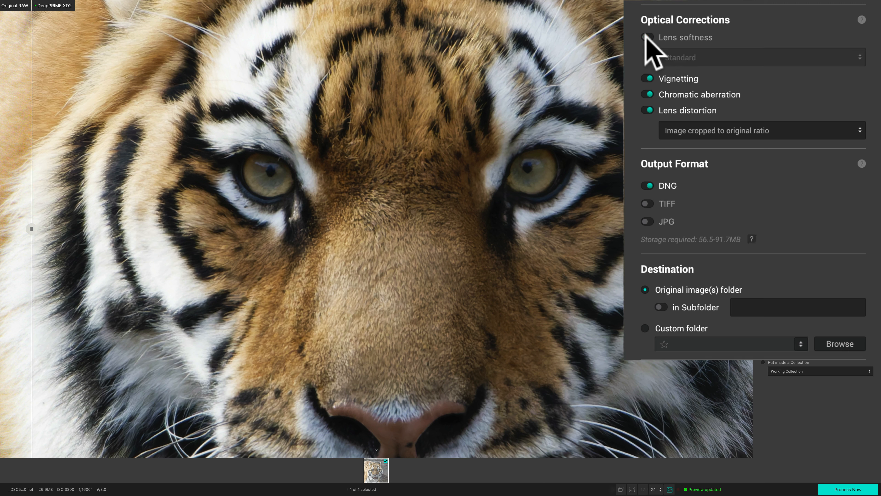
{"action": "left_click", "coordinate": [647, 79]}
{"action": "left_click", "coordinate": [647, 94]}
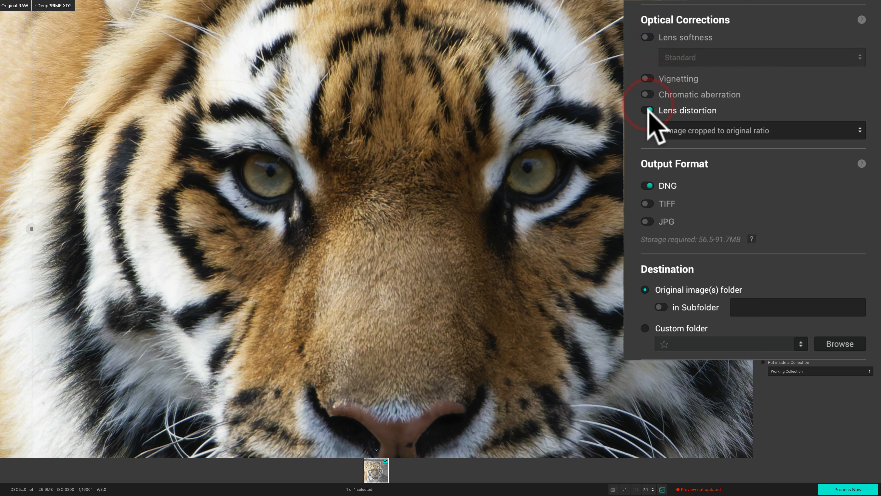
{"action": "left_click", "coordinate": [646, 111]}
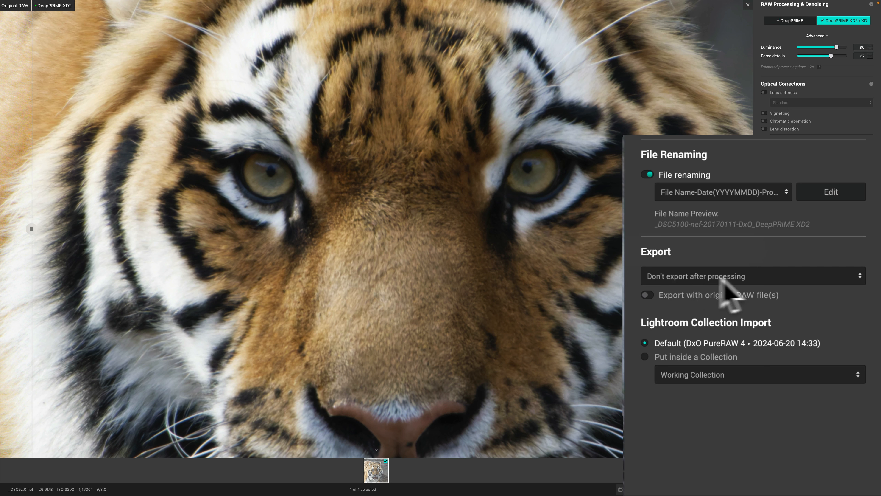
- Review the export-after-processing options and set the Lightroom import to put the result inside the Current collection
{"action": "left_click", "coordinate": [739, 279]}
{"action": "left_click", "coordinate": [739, 277]}
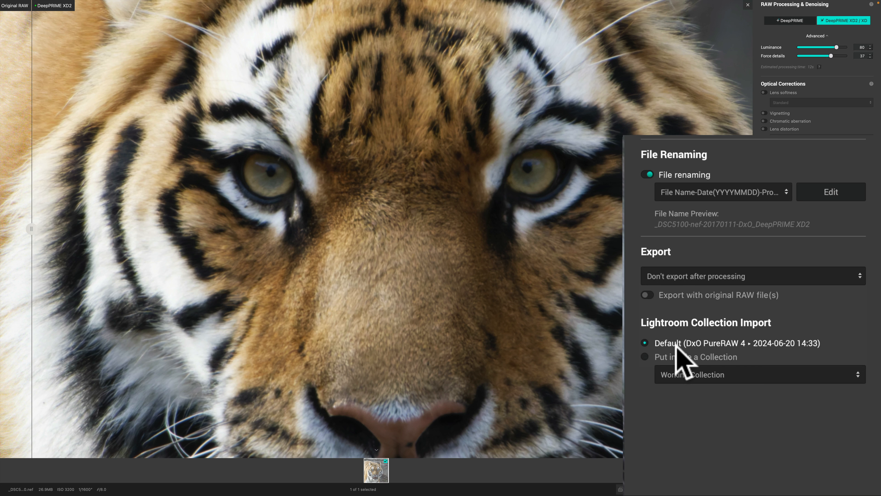
{"action": "left_click", "coordinate": [644, 357]}
{"action": "left_click", "coordinate": [693, 375]}
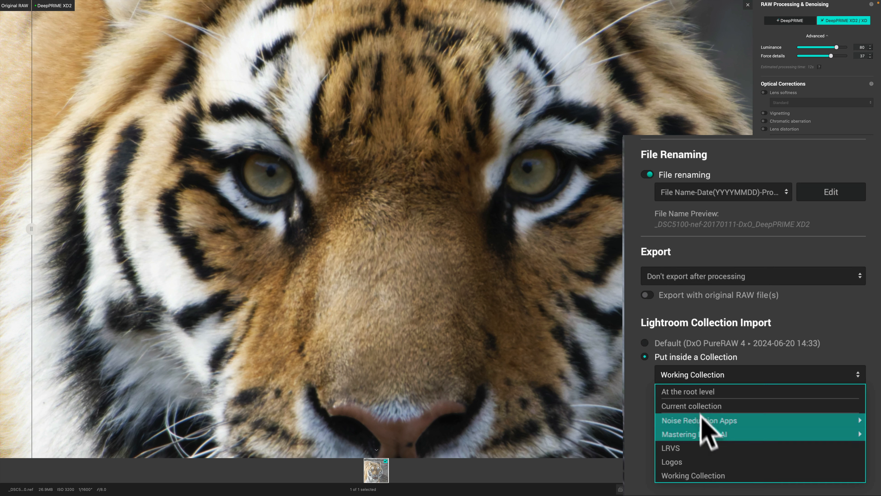
{"action": "left_click", "coordinate": [692, 405]}
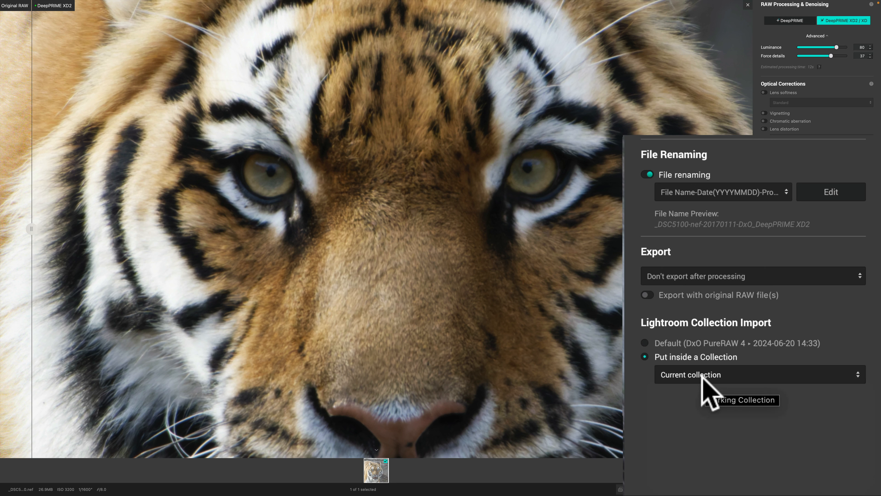
- Try Working Collection as the import target, return to Current collection, and process the photo
{"action": "left_click", "coordinate": [724, 374]}
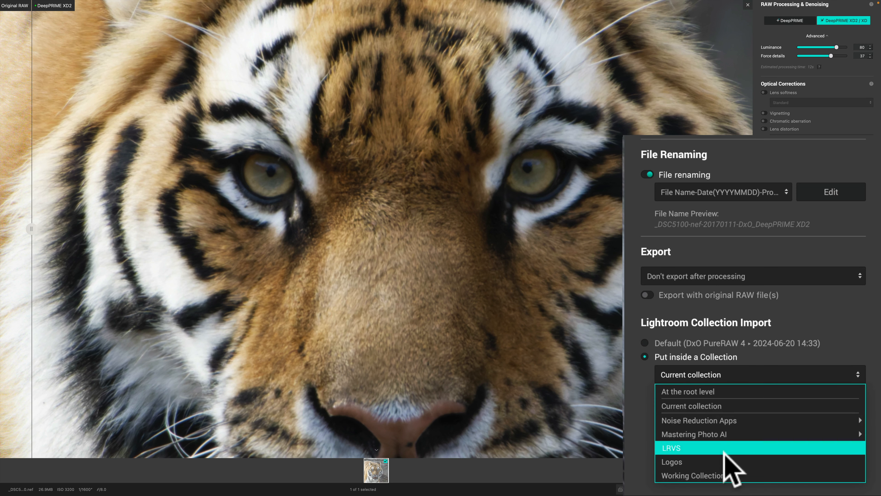
{"action": "left_click", "coordinate": [697, 476]}
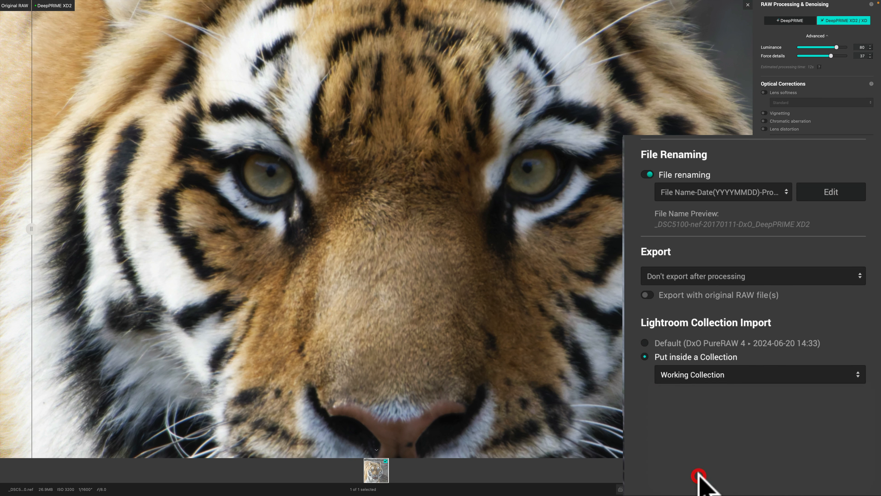
{"action": "left_click", "coordinate": [716, 375]}
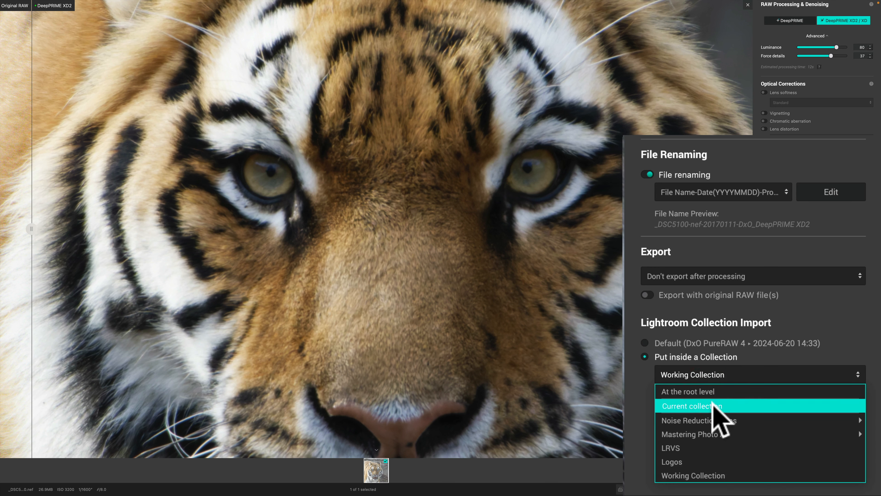
{"action": "left_click", "coordinate": [796, 385]}
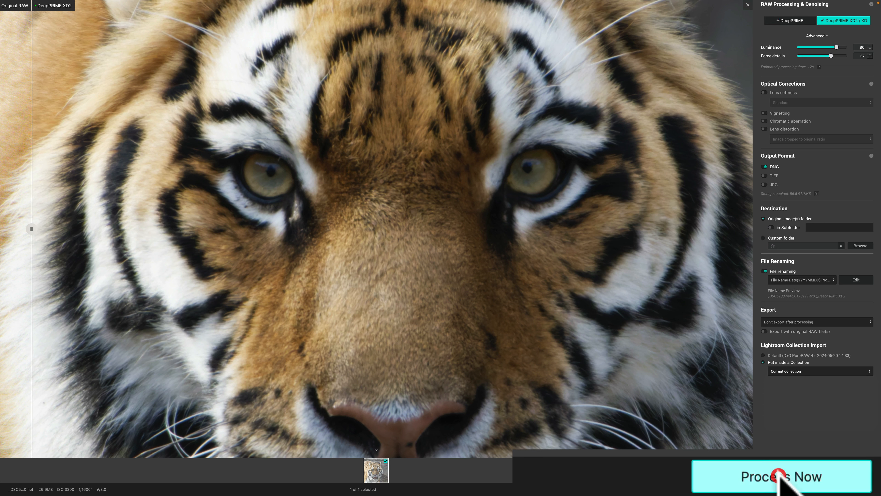
{"action": "left_click", "coordinate": [817, 437]}
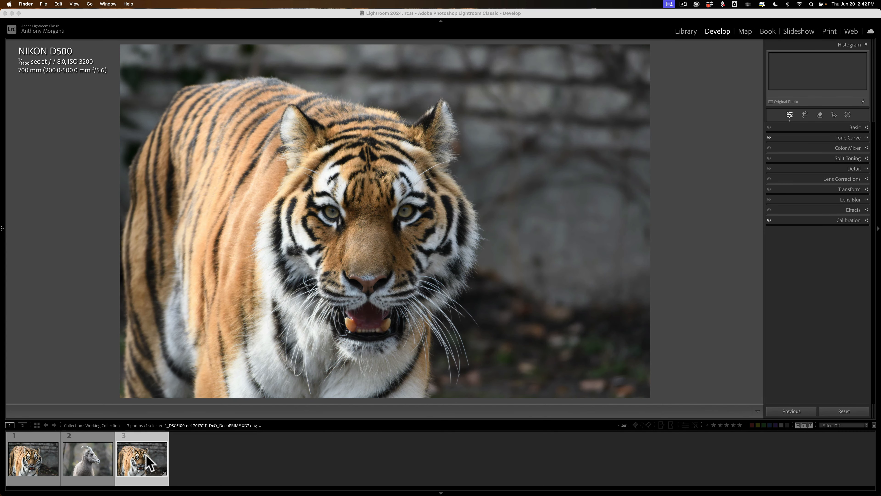
- In Lightroom Classic, place the DeepPRIME XD2 DNG right after the original tiger RAW in the filmstrip, then select the original and check its zoom options
{"action": "left_click_drag", "start_coordinate": [146, 455], "coordinate": [77, 456]}
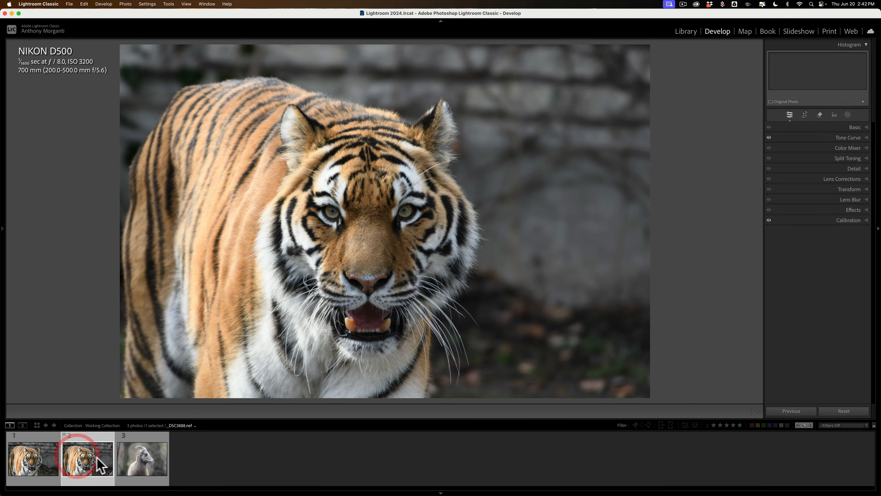
{"action": "left_click", "coordinate": [33, 459]}
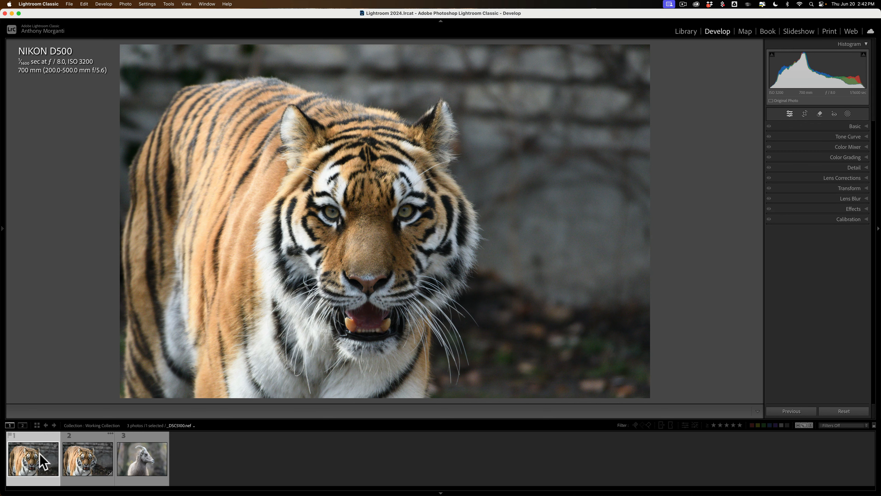
{"action": "left_click", "coordinate": [186, 4]}
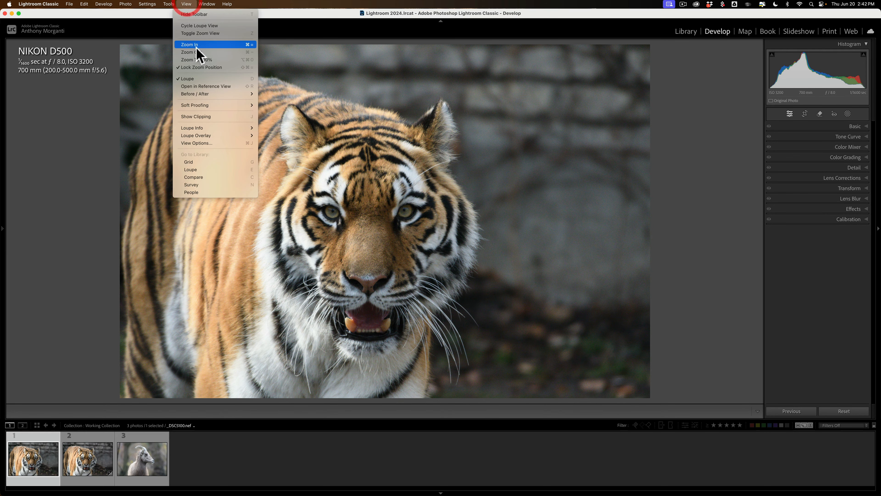
{"action": "left_click", "coordinate": [469, 203]}
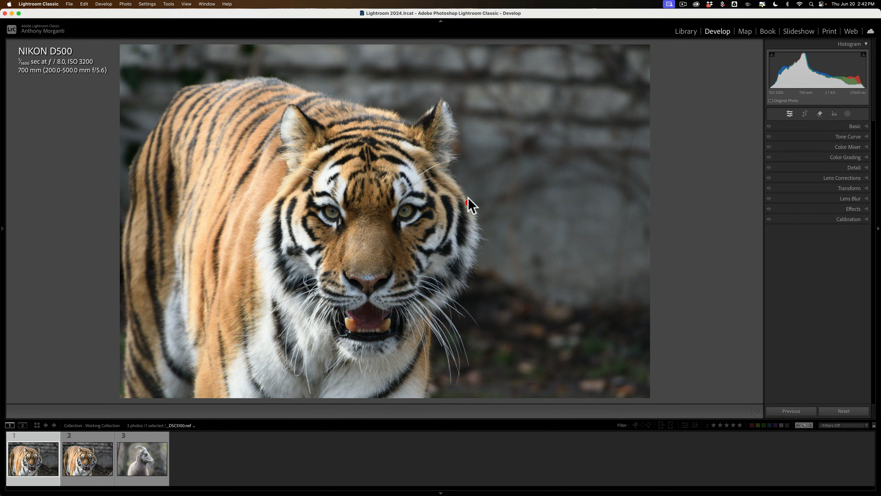
- Zoom in on the tiger's eye and the adjacent background, and compare the original RAW with the DeepPRIME XD2 DNG
{"action": "left_click", "coordinate": [461, 179]}
{"action": "left_click_drag", "start_coordinate": [457, 173], "coordinate": [427, 88]}
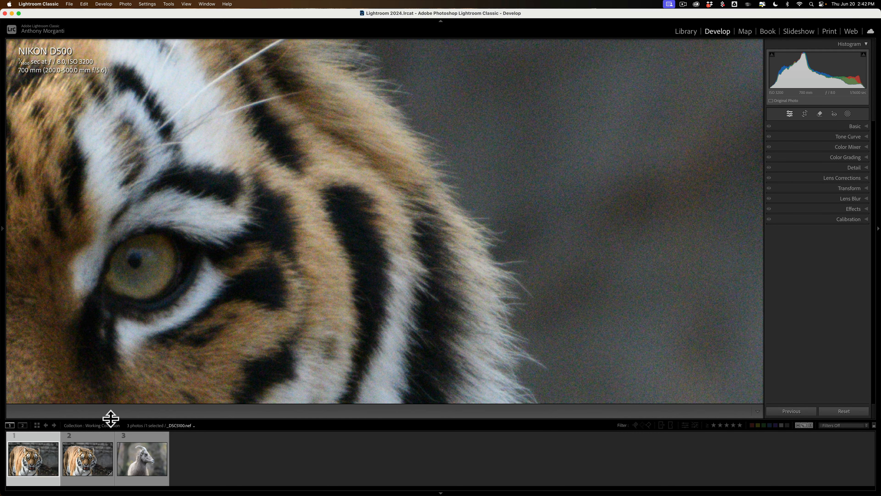
{"action": "left_click", "coordinate": [89, 458]}
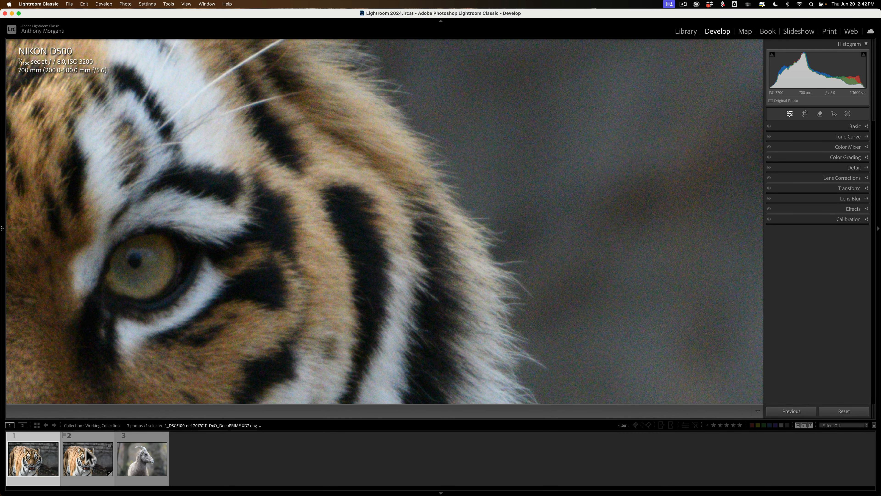
{"action": "left_click", "coordinate": [82, 461]}
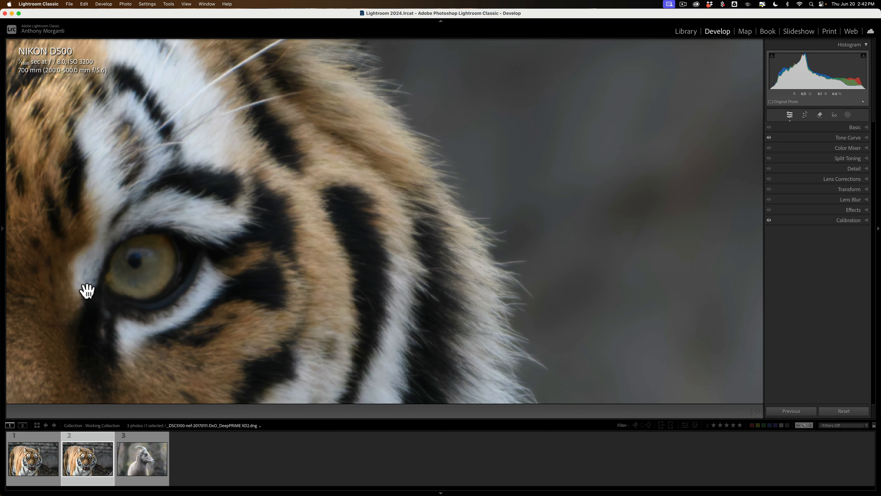
{"action": "left_click", "coordinate": [31, 463]}
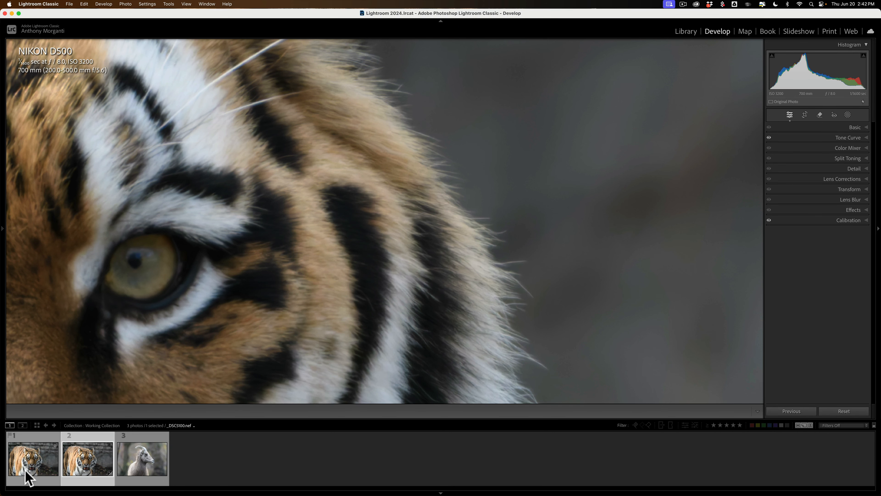
{"action": "left_click", "coordinate": [81, 460]}
- Compare the original RAW and the DeepPRIME XD2 DNG around both eyes and the bridge of the nose, then return to the full view
{"action": "left_click_drag", "start_coordinate": [89, 291], "coordinate": [529, 185]}
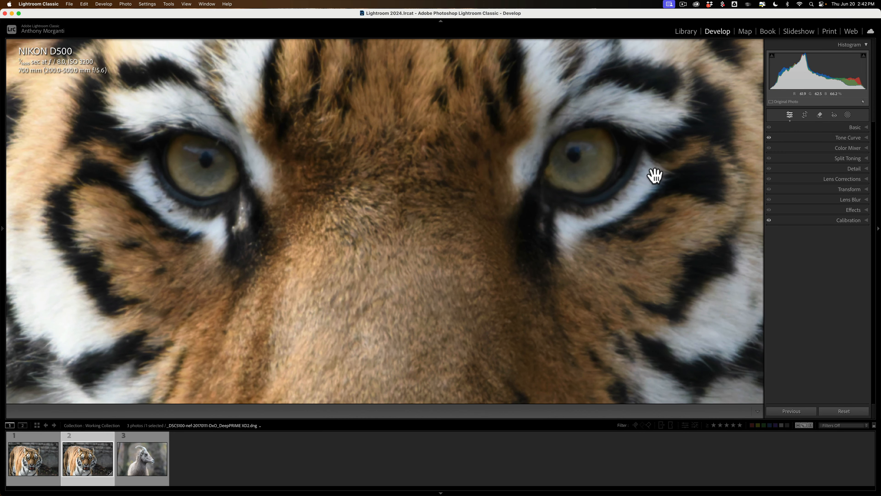
{"action": "left_click", "coordinate": [39, 460]}
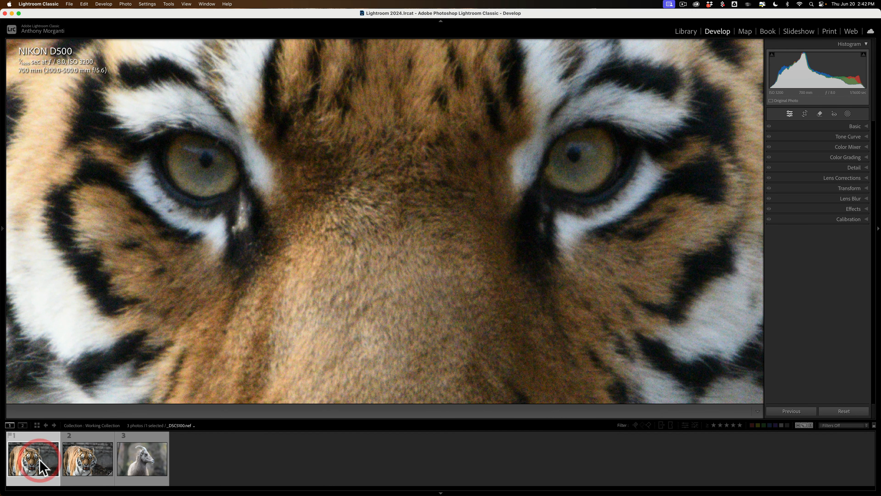
{"action": "left_click", "coordinate": [77, 464]}
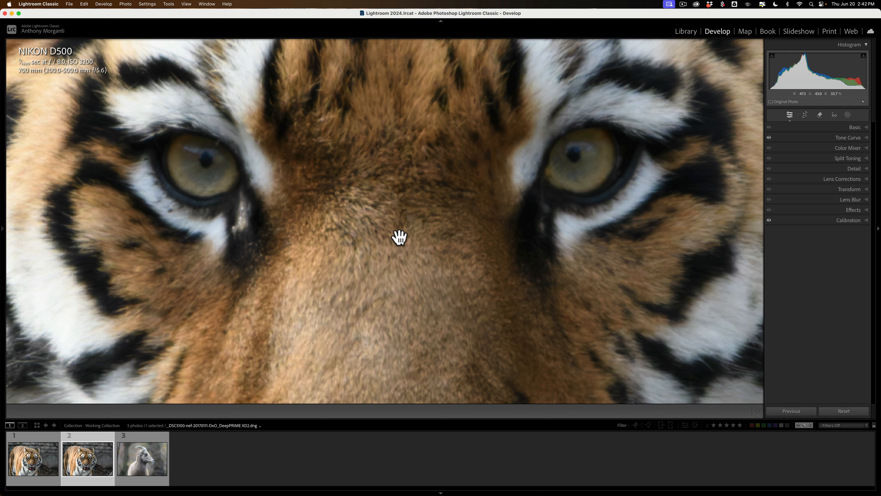
{"action": "left_click", "coordinate": [28, 465]}
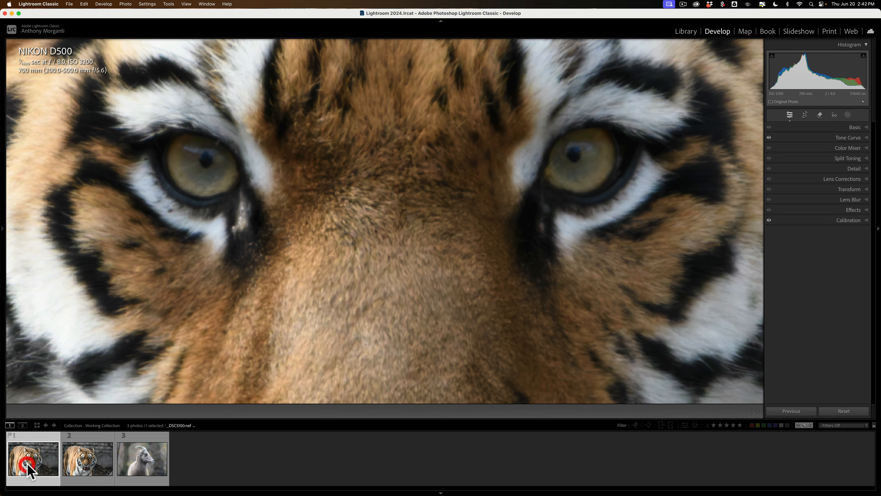
{"action": "left_click", "coordinate": [85, 461]}
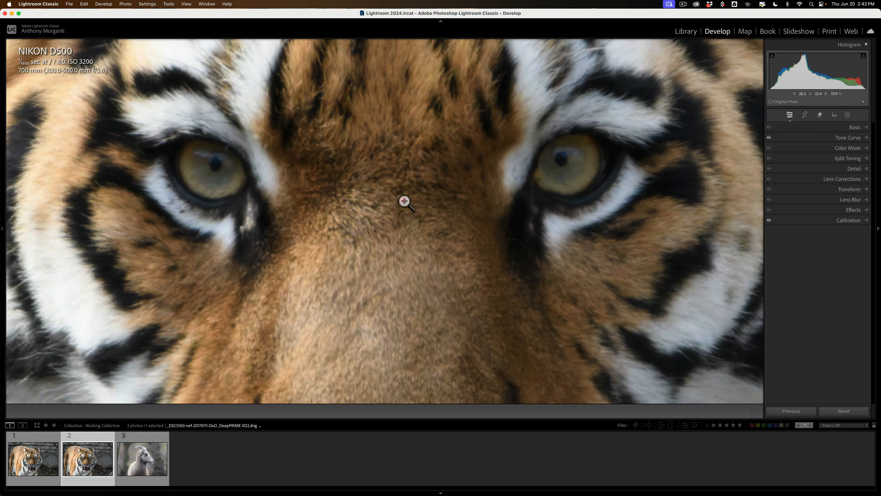
{"action": "left_click", "coordinate": [404, 201]}
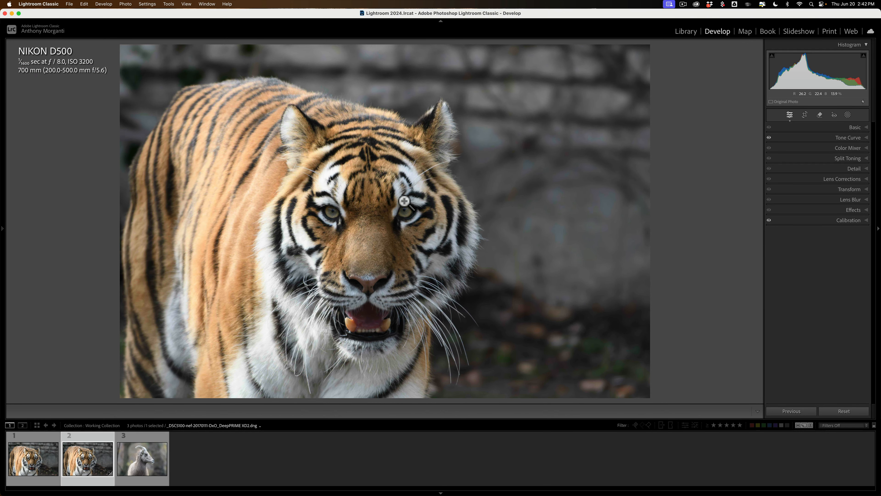
- Crop the denoised DNG to 4 x 5 / 8 x 10, keeping the tiger's whole body and trimming the background in front of it and slightly above
{"action": "left_click", "coordinate": [805, 115]}
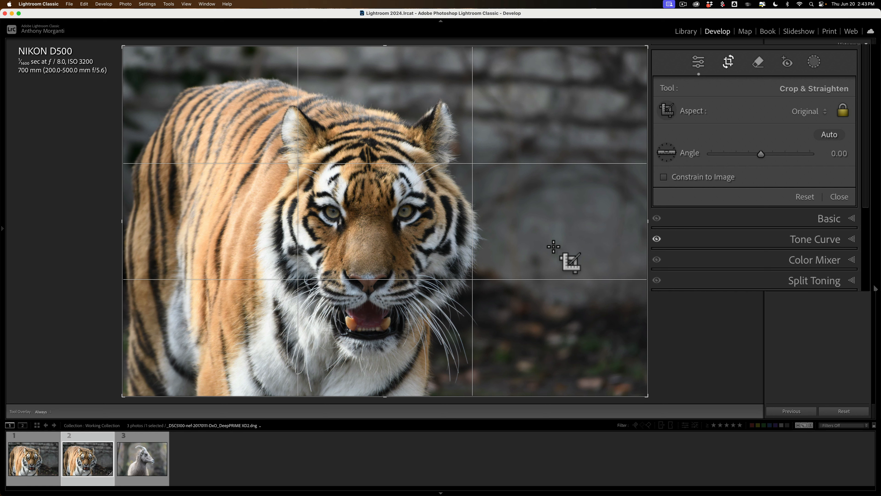
{"action": "left_click", "coordinate": [812, 113]}
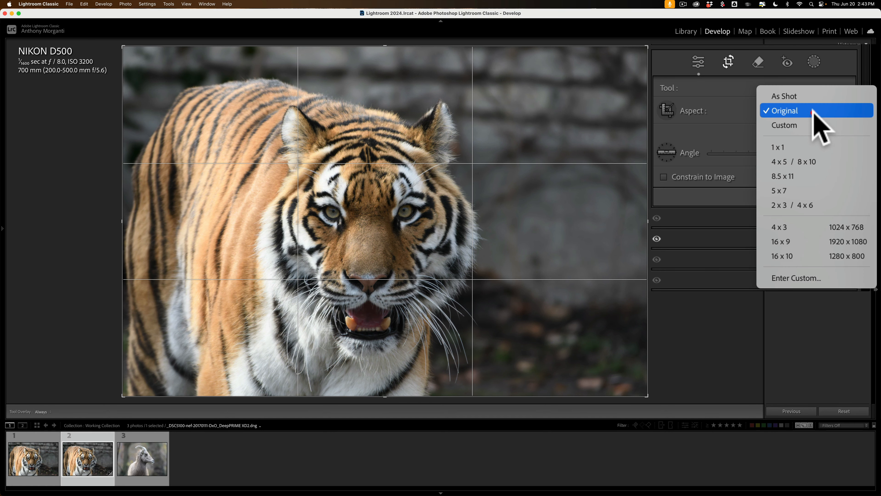
{"action": "left_click", "coordinate": [797, 159]}
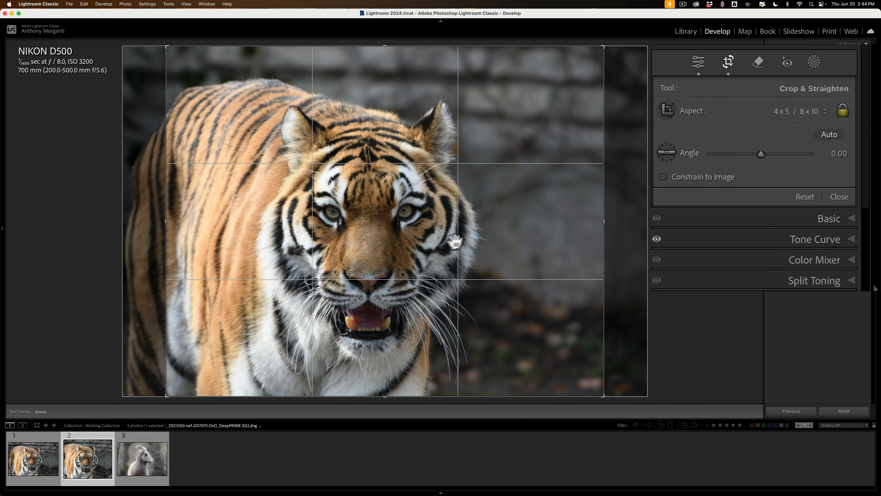
{"action": "left_click_drag", "start_coordinate": [434, 241], "coordinate": [512, 240]}
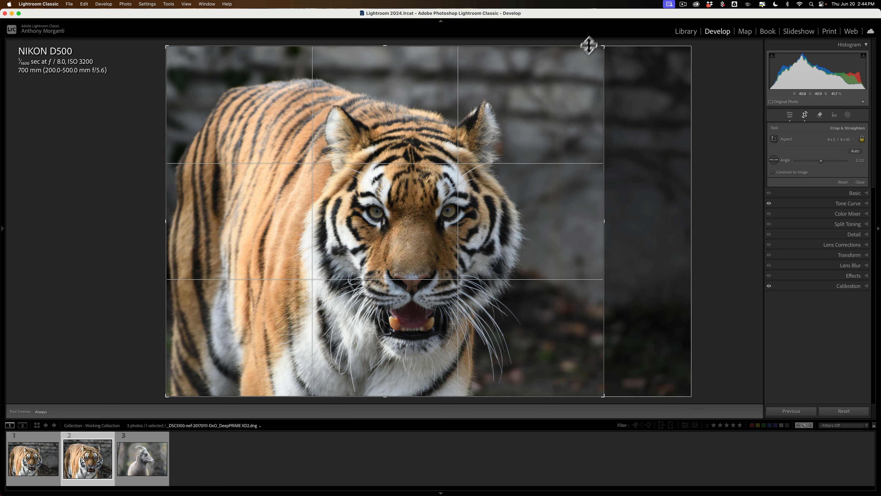
{"action": "left_click_drag", "start_coordinate": [606, 45], "coordinate": [595, 51]}
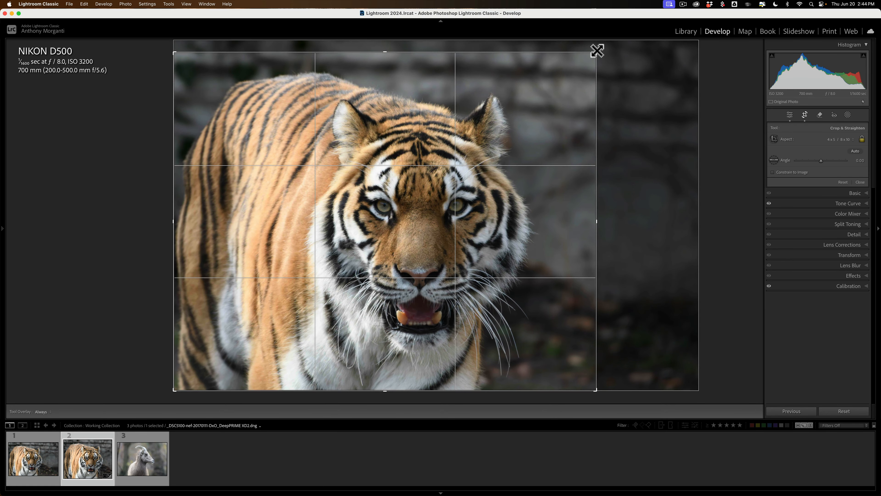
{"action": "left_click", "coordinate": [596, 50]}
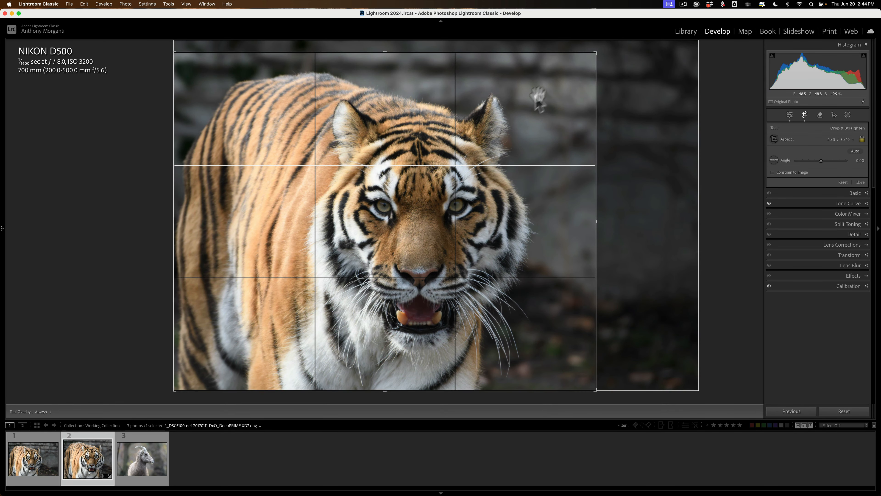
{"action": "left_click", "coordinate": [805, 115]}
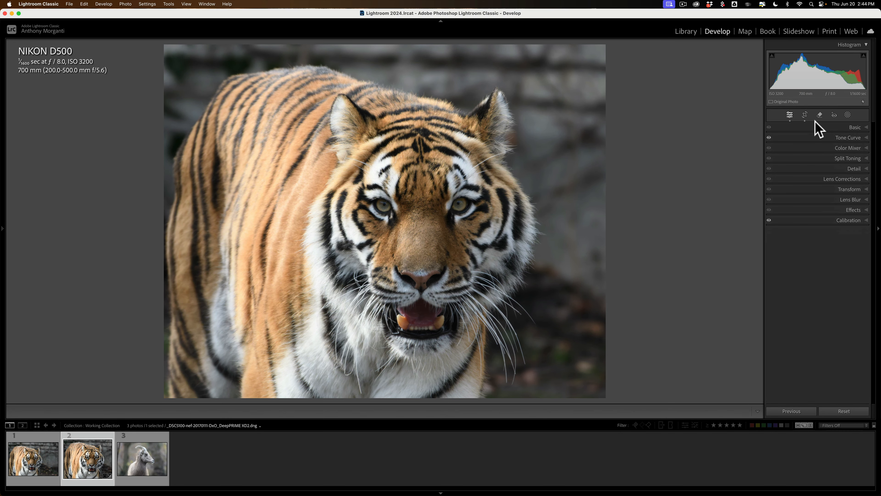
- Check the lens profile and chromatic aberration settings in the denoised DNG's Lens Corrections
{"action": "left_click", "coordinate": [839, 178]}
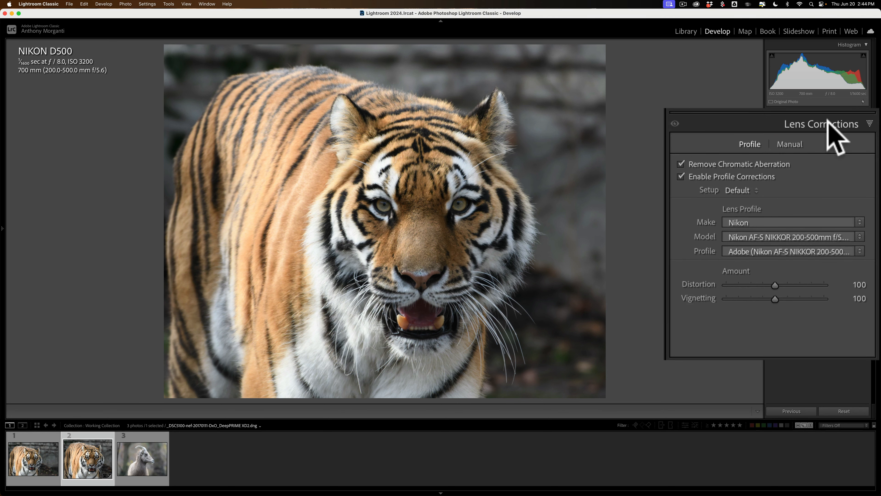
{"action": "left_click", "coordinate": [846, 178]}
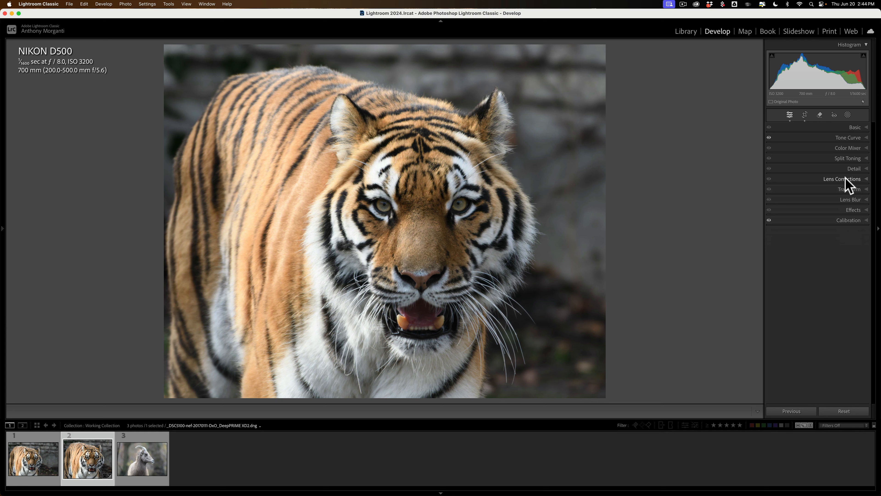
- Change the denoised DNG's point curve from Medium Contrast to Linear in the Tone Curve
{"action": "left_click", "coordinate": [854, 137]}
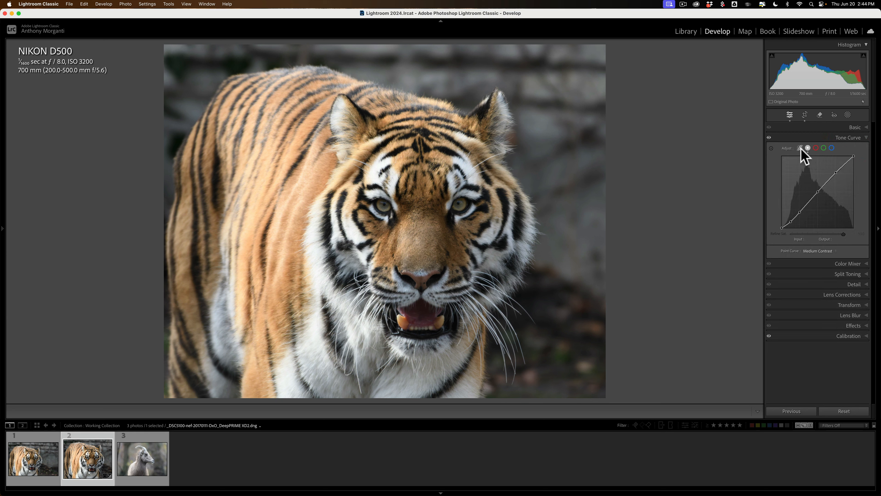
{"action": "left_click", "coordinate": [821, 250]}
{"action": "left_click", "coordinate": [821, 243]}
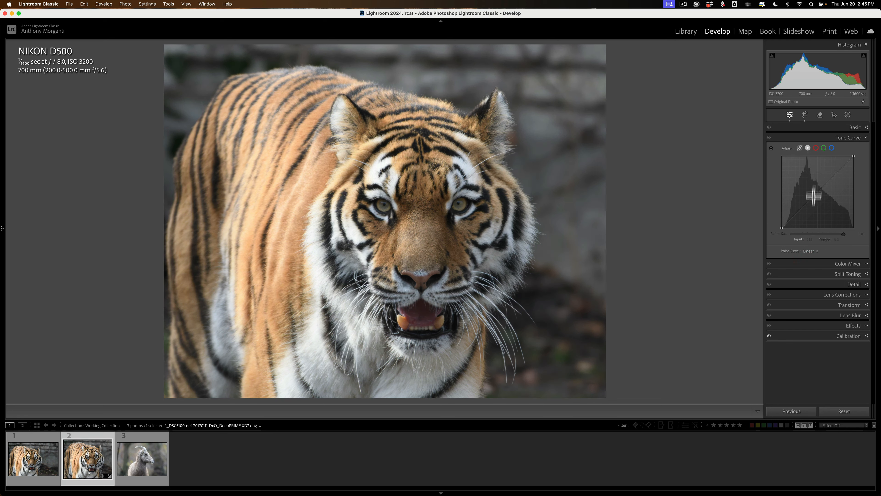
{"action": "left_click", "coordinate": [852, 138]}
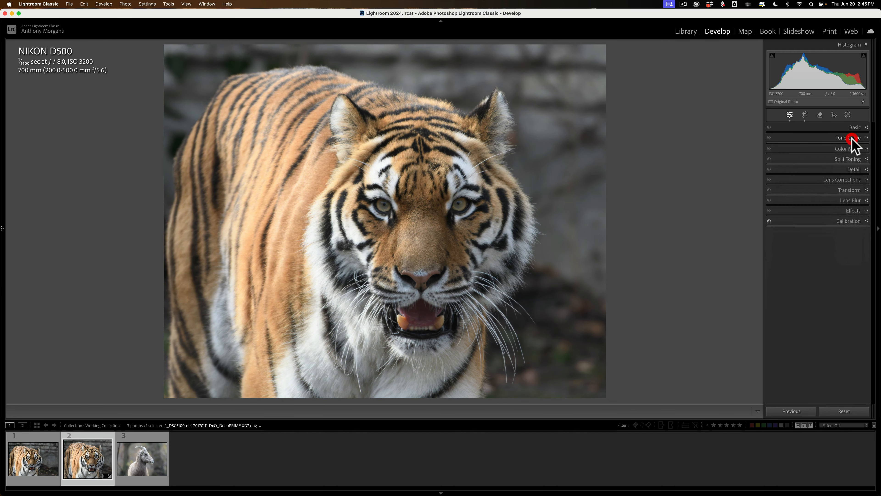
- Set the DNG's Calibration process to Version 6 (Current), and compare the DNG with the original RAW
{"action": "left_click", "coordinate": [848, 220]}
{"action": "left_click", "coordinate": [846, 230]}
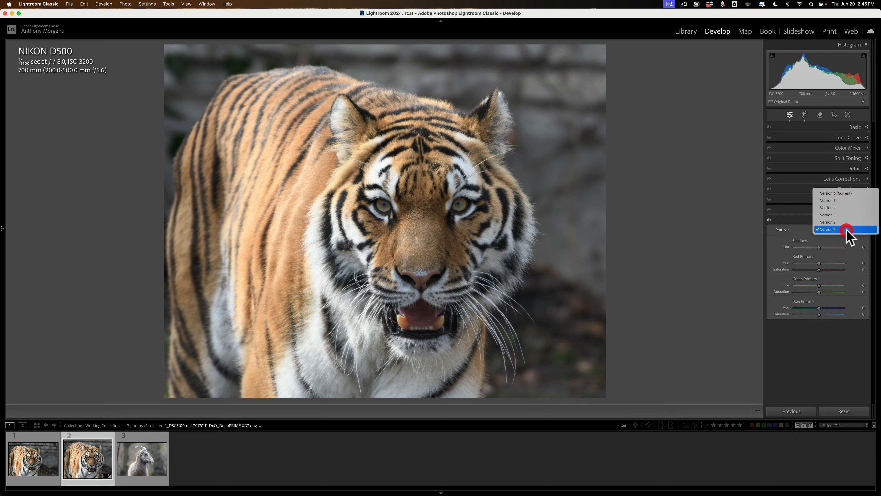
{"action": "left_click", "coordinate": [837, 194]}
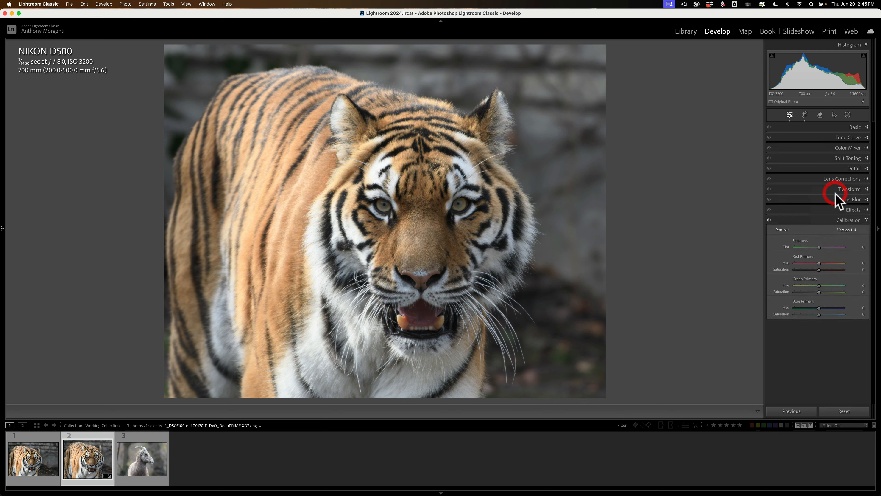
{"action": "left_click", "coordinate": [848, 220]}
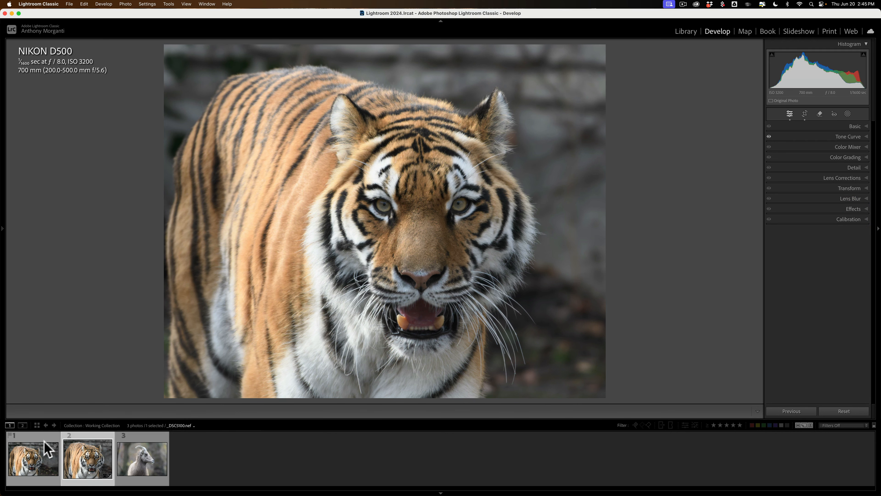
{"action": "left_click", "coordinate": [37, 451]}
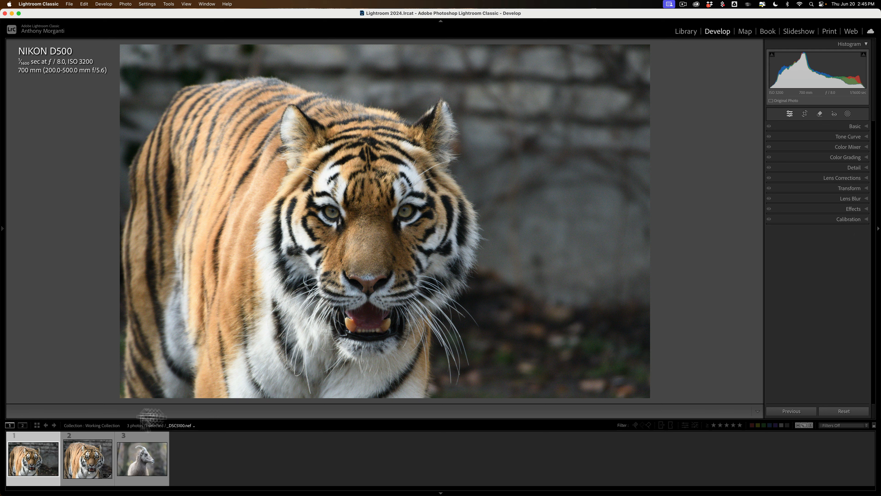
{"action": "left_click", "coordinate": [86, 458]}
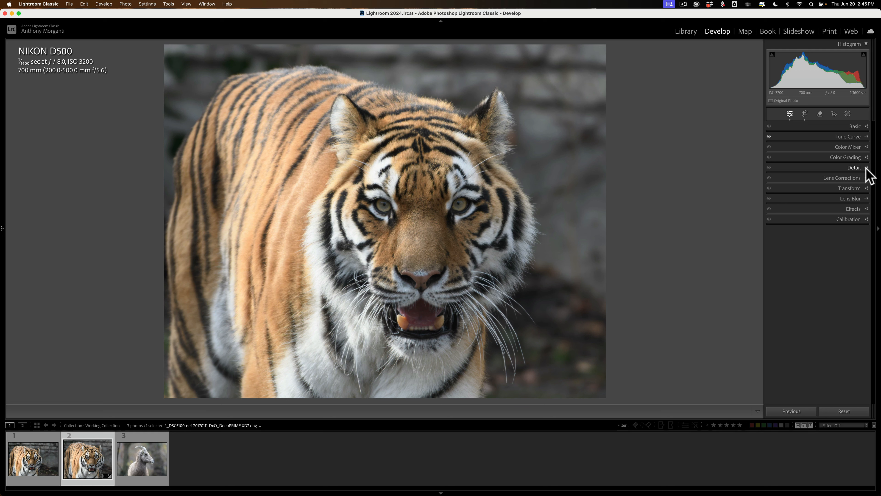
- Set the DNG's Basic Highlights to -70 and Shadows to +66, checking the neck fur and mouth up close
{"action": "left_click", "coordinate": [851, 126]}
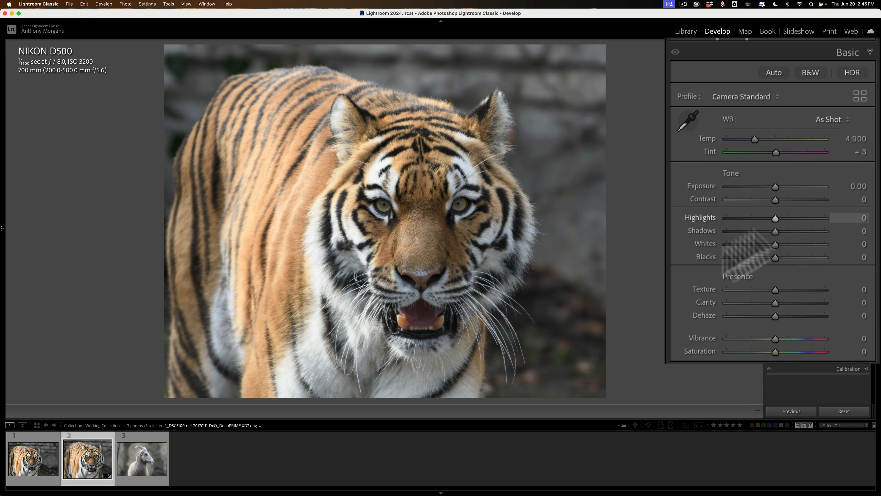
{"action": "left_click_drag", "start_coordinate": [315, 252], "coordinate": [338, 226]}
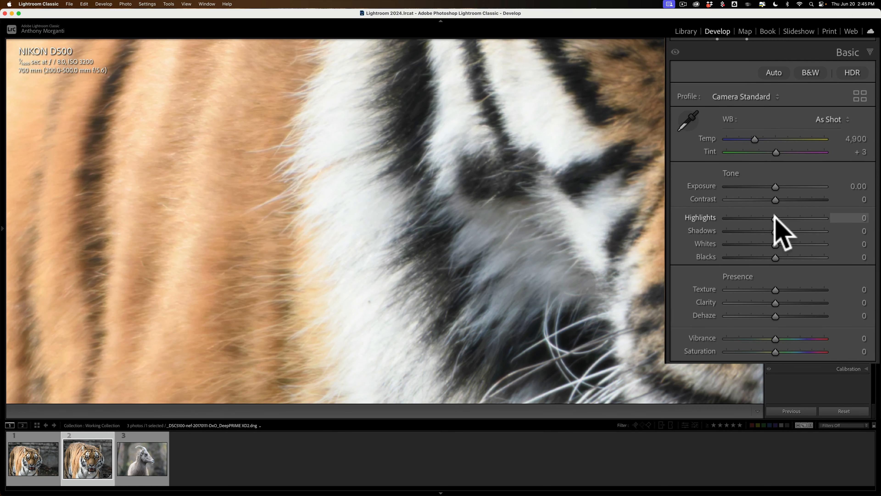
{"action": "left_click_drag", "start_coordinate": [773, 218], "coordinate": [741, 217]}
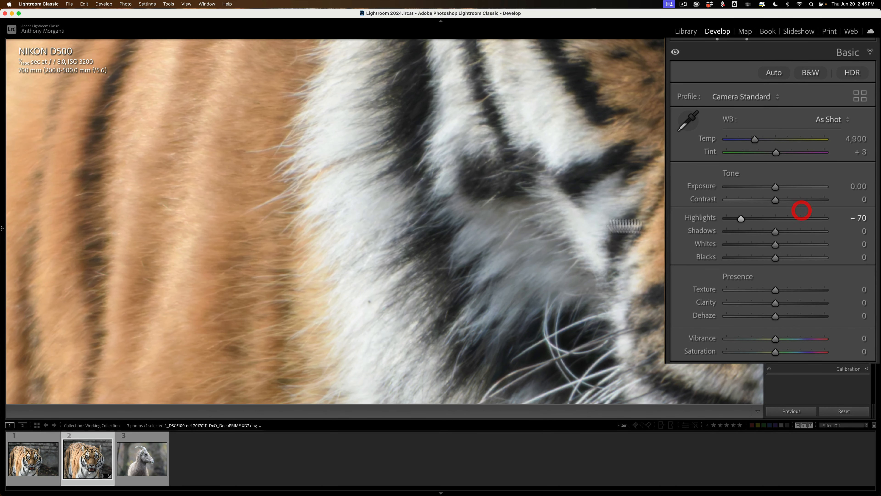
{"action": "left_click", "coordinate": [572, 216]}
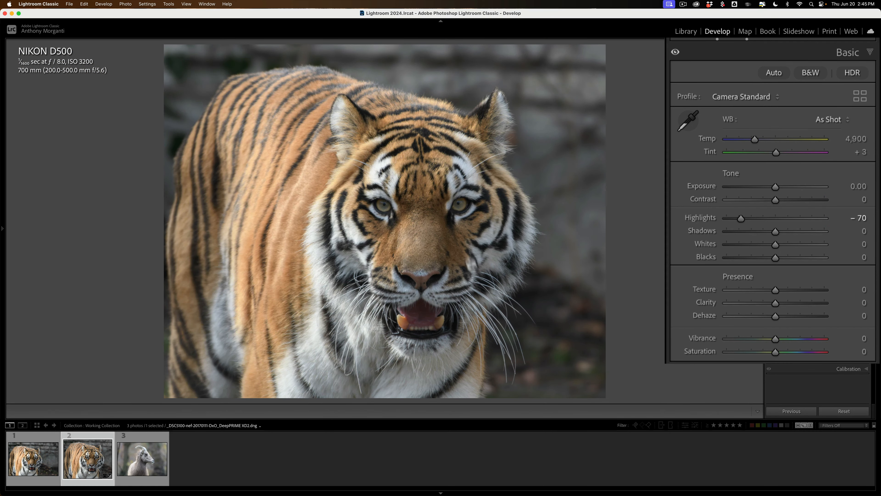
{"action": "left_click", "coordinate": [451, 326]}
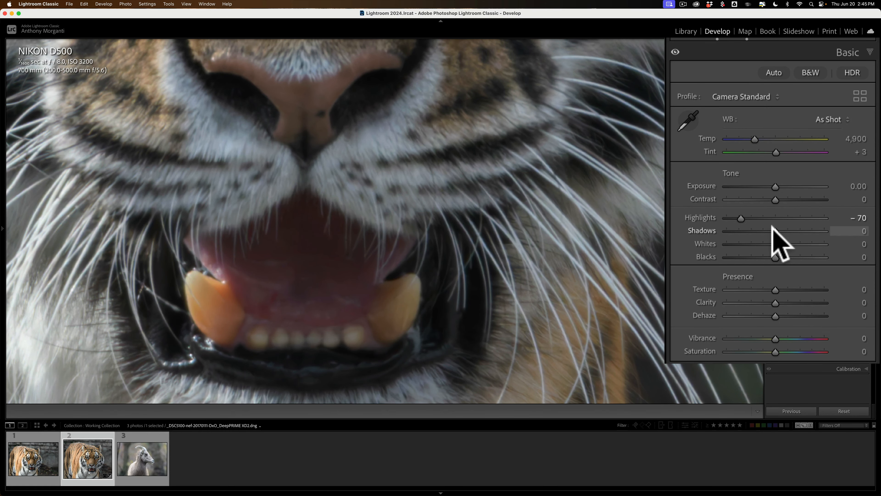
{"action": "left_click_drag", "start_coordinate": [773, 229], "coordinate": [809, 232]}
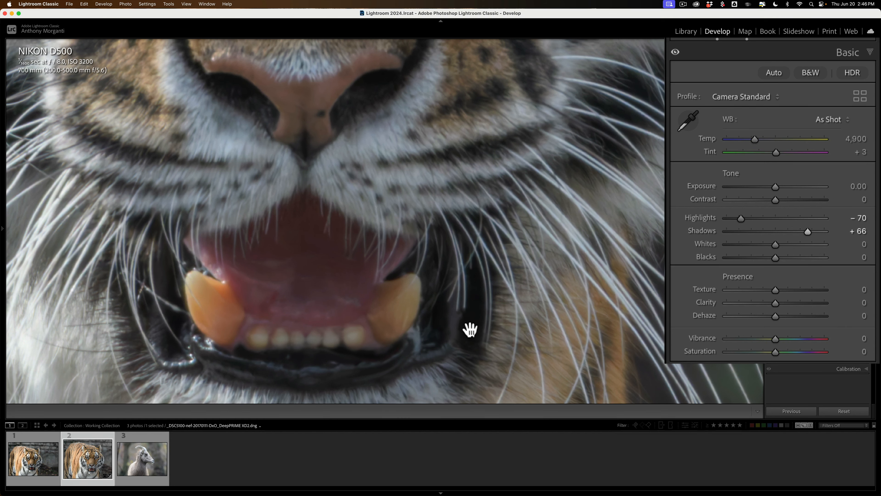
{"action": "left_click", "coordinate": [455, 176]}
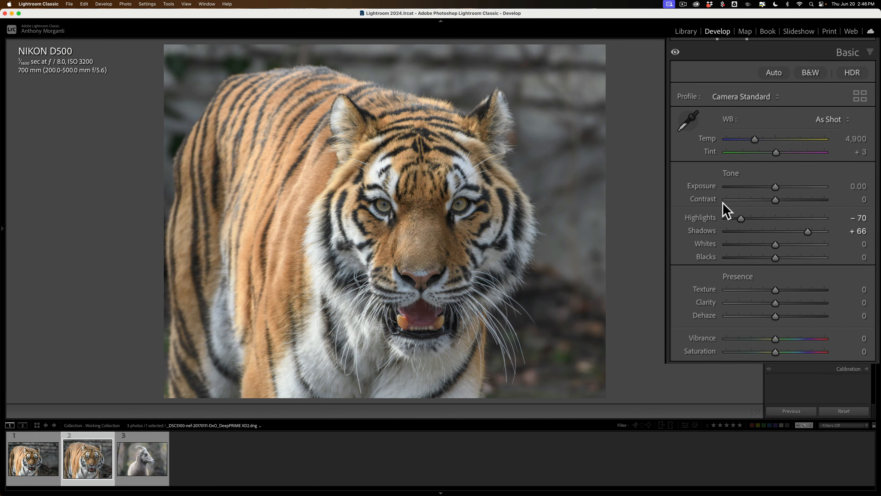
- Set the white point of the whole photo with the clipping preview, bringing Whites to +33
{"action": "key", "text": "alt"}
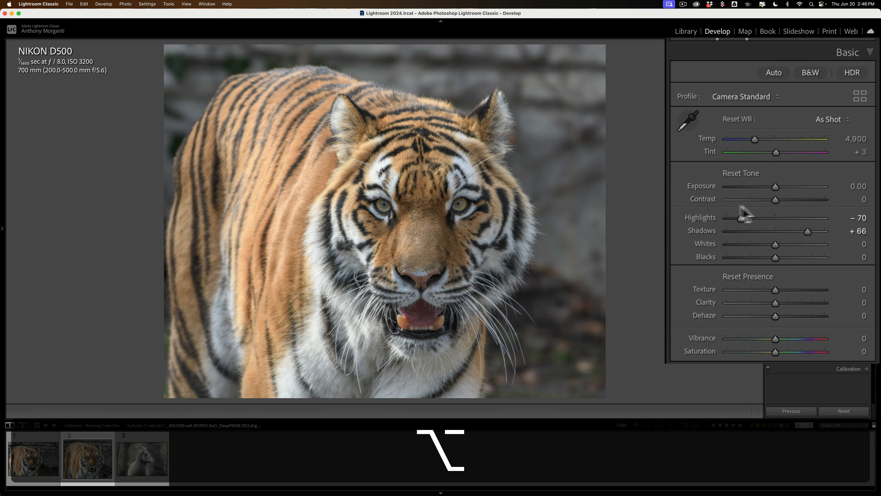
{"action": "left_click", "coordinate": [773, 240], "text": "alt"}
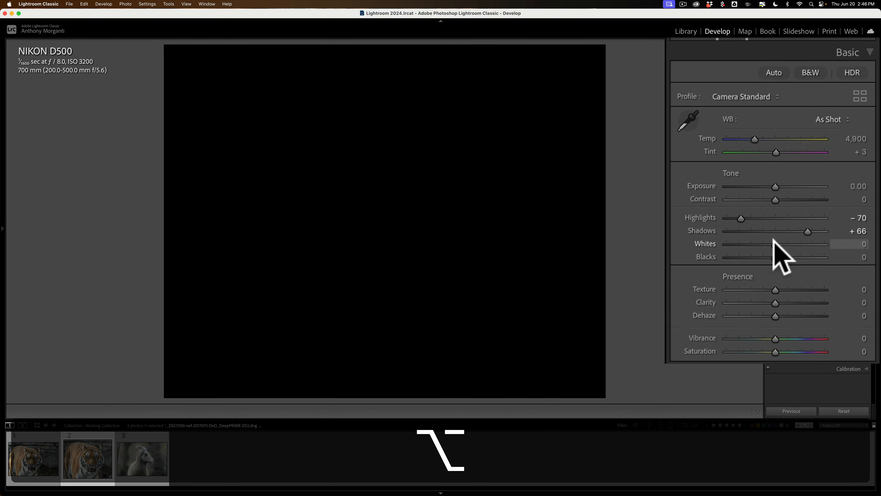
{"action": "left_click_drag", "start_coordinate": [772, 239], "coordinate": [798, 241]}
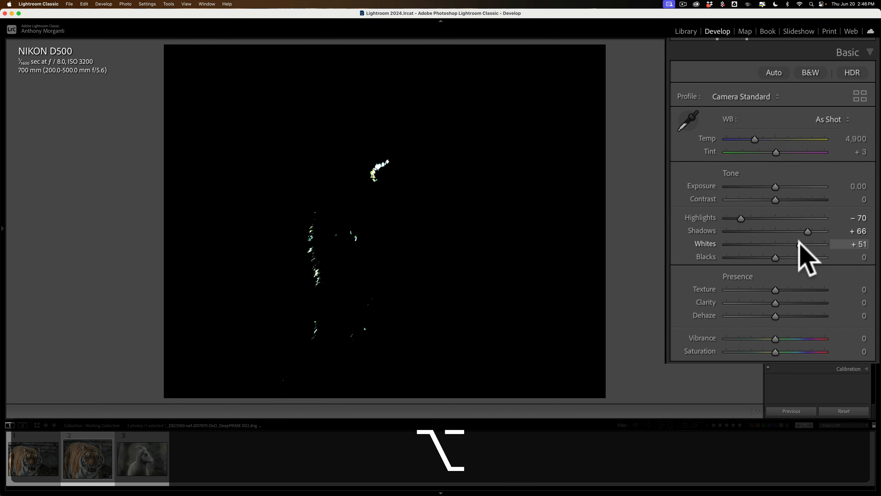
{"action": "left_click_drag", "start_coordinate": [798, 241], "coordinate": [798, 241]}
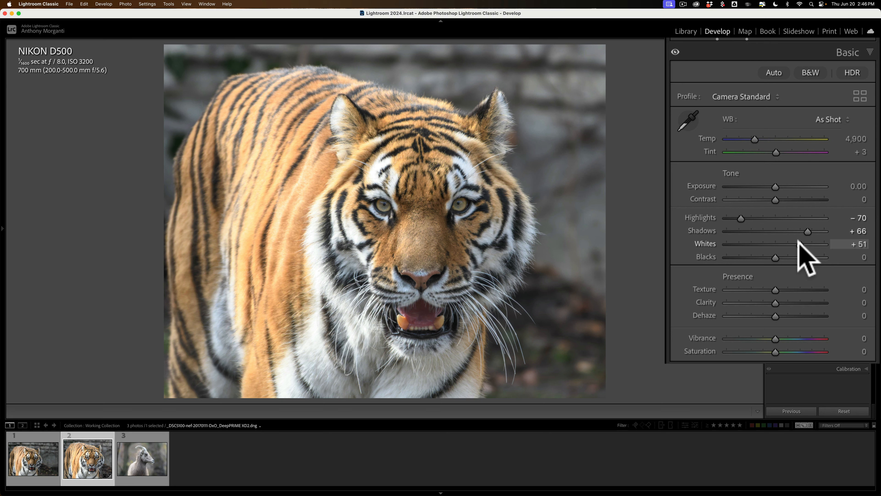
{"action": "key", "text": "alt"}
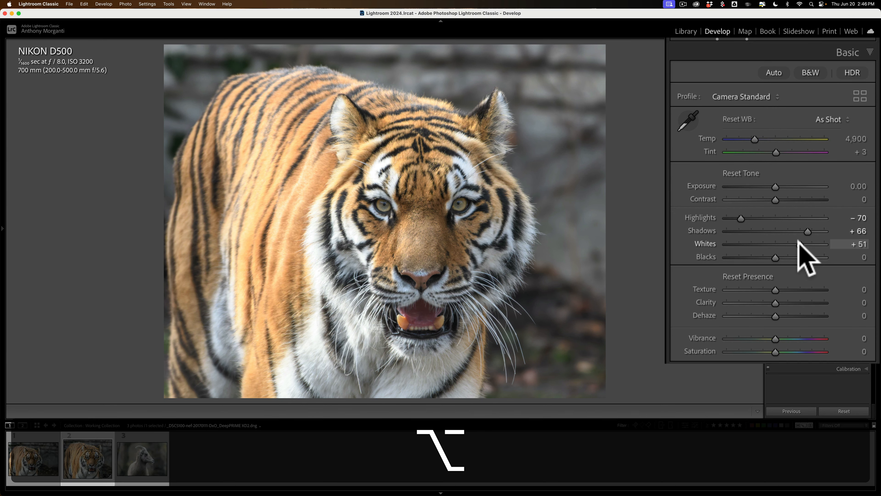
{"action": "left_click_drag", "start_coordinate": [799, 241], "coordinate": [791, 241]}
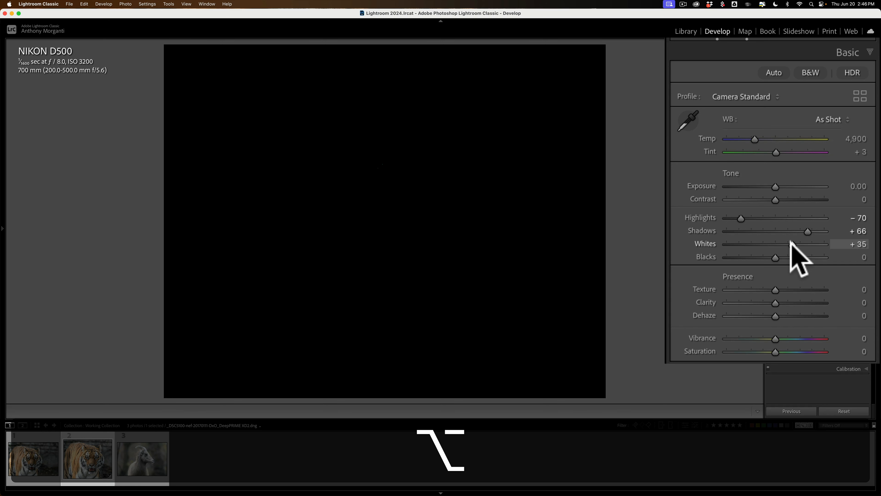
{"action": "left_click_drag", "start_coordinate": [790, 241], "coordinate": [790, 242]}
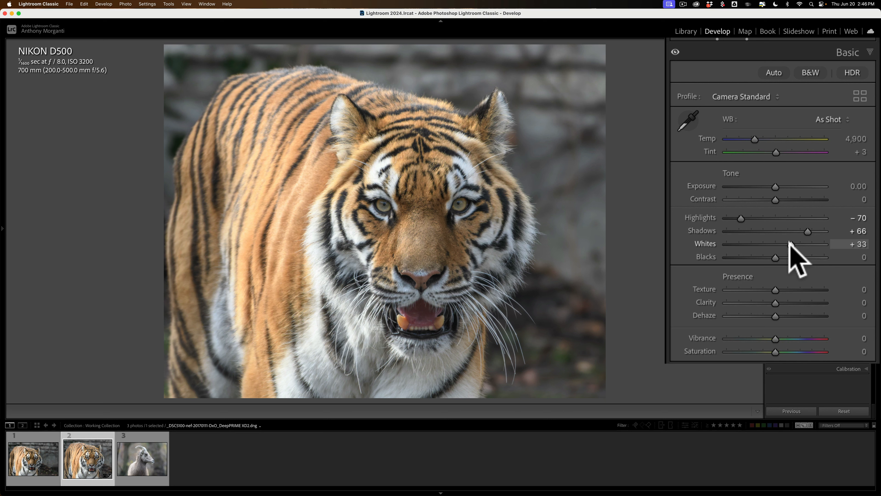
- Set the black point of the whole photo with the clipping preview, bringing Blacks to -60
{"action": "left_click", "coordinate": [775, 256], "text": "alt"}
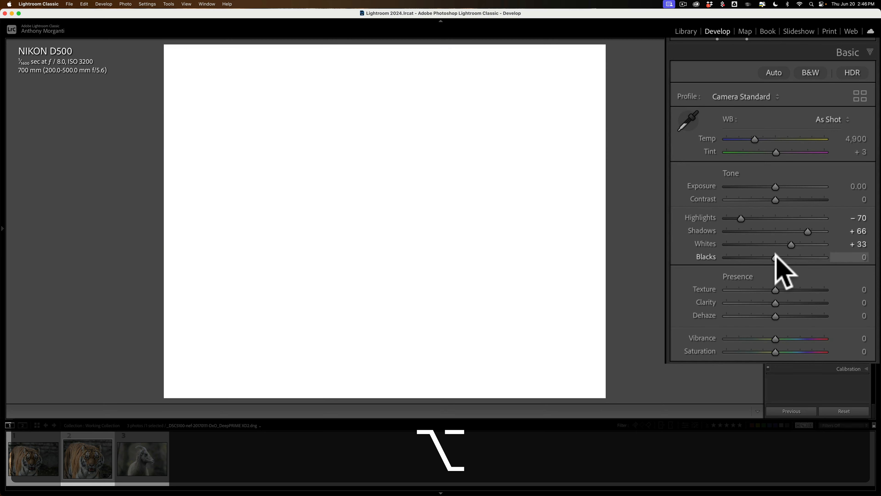
{"action": "left_click_drag", "start_coordinate": [775, 254], "coordinate": [750, 254]}
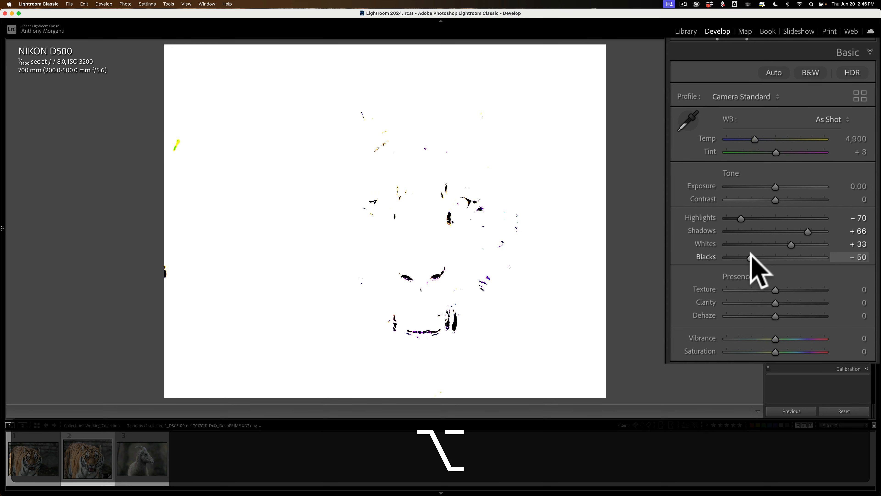
{"action": "left_click_drag", "start_coordinate": [750, 256], "coordinate": [741, 256]}
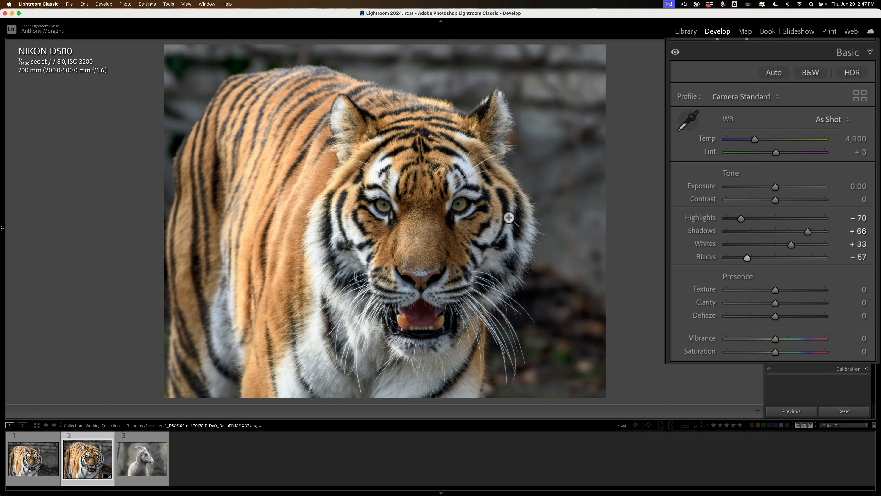
{"action": "left_click_drag", "start_coordinate": [747, 256], "coordinate": [745, 256]}
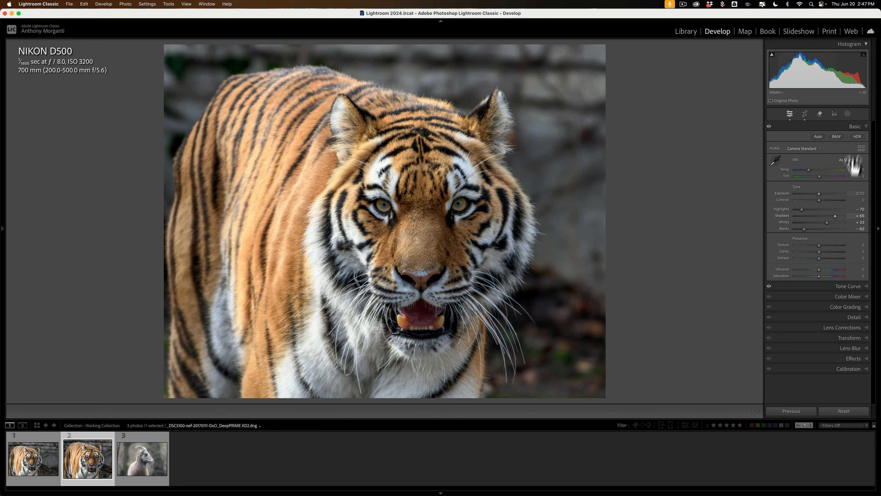
- Leave the Basic adjustments and create a Select Subject mask covering the tiger
{"action": "left_click", "coordinate": [854, 127]}
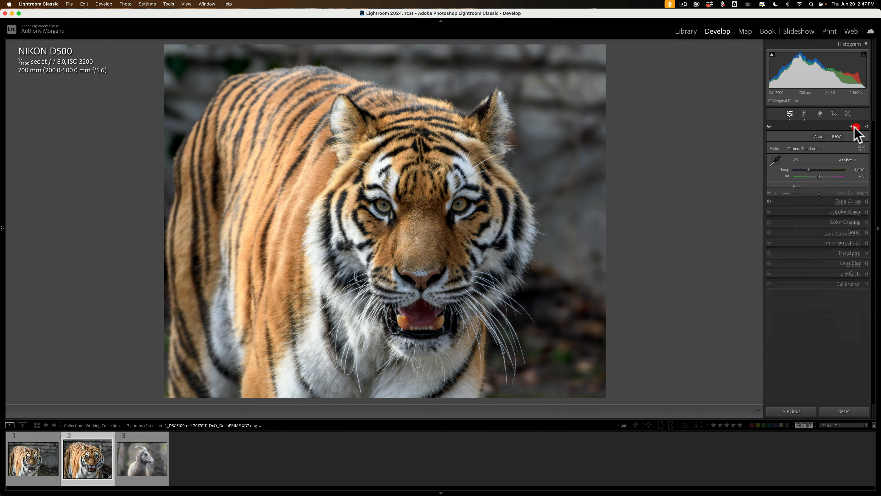
{"action": "left_click", "coordinate": [847, 114]}
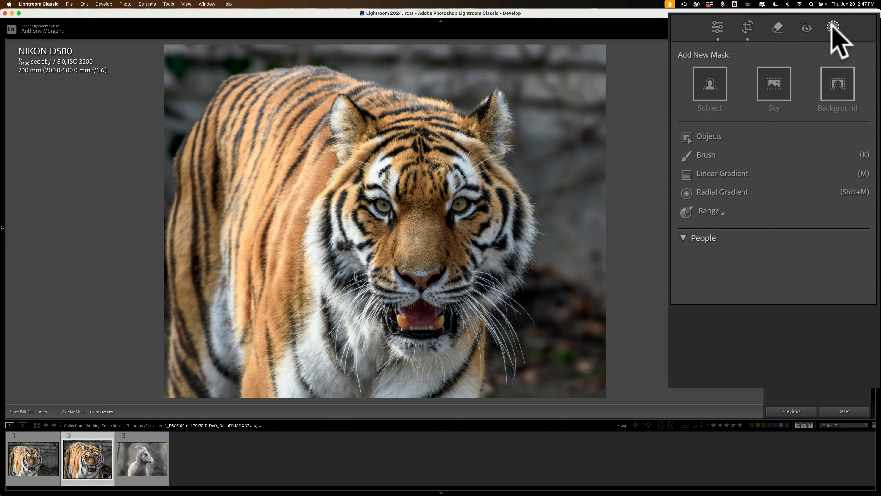
{"action": "left_click", "coordinate": [709, 82]}
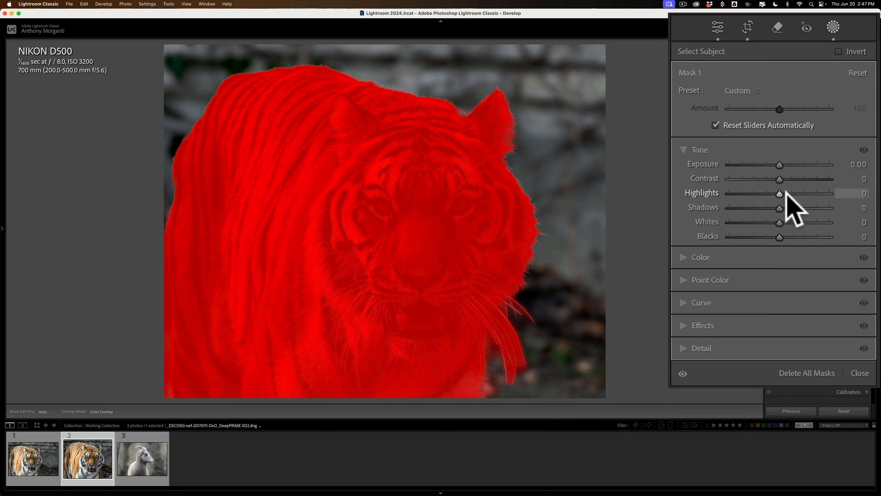
- In the tiger's subject mask, set Highlights to -100, Shadows to 82 and Whites to 1, using the clipping preview for Whites
{"action": "left_click_drag", "start_coordinate": [780, 194], "coordinate": [694, 189]}
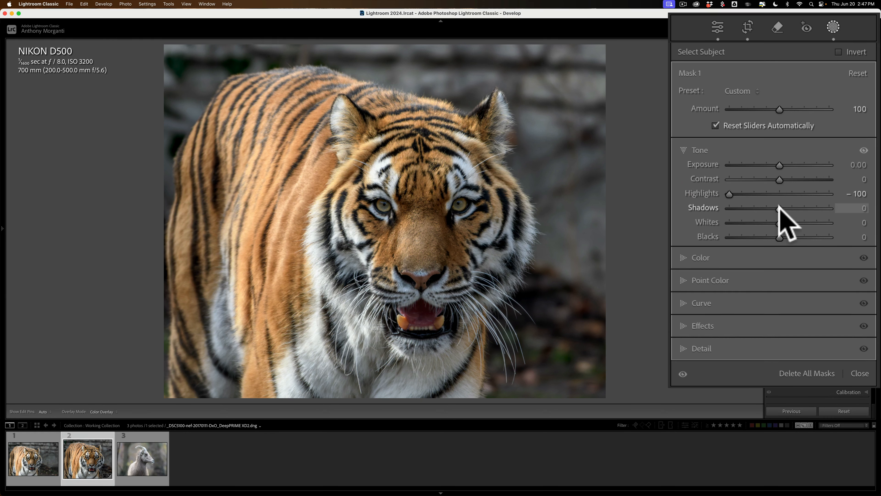
{"action": "left_click_drag", "start_coordinate": [779, 206], "coordinate": [819, 206]}
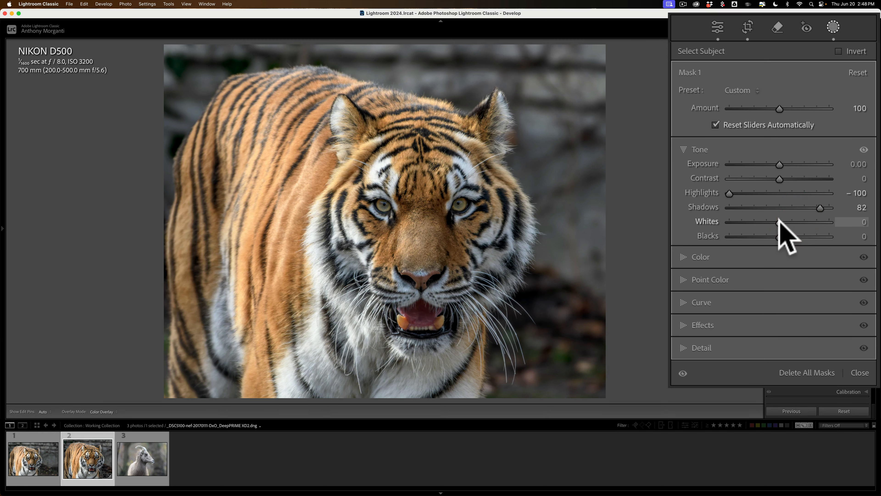
{"action": "key", "text": "alt"}
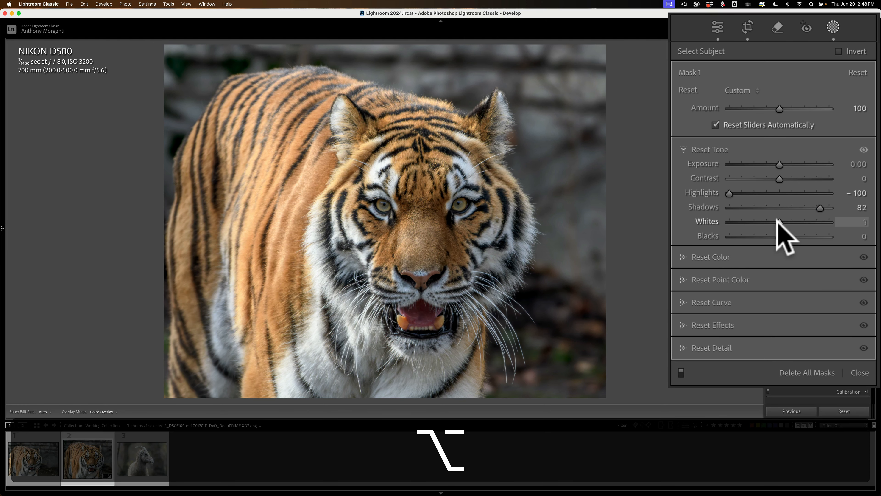
{"action": "left_click", "coordinate": [776, 221], "text": "alt"}
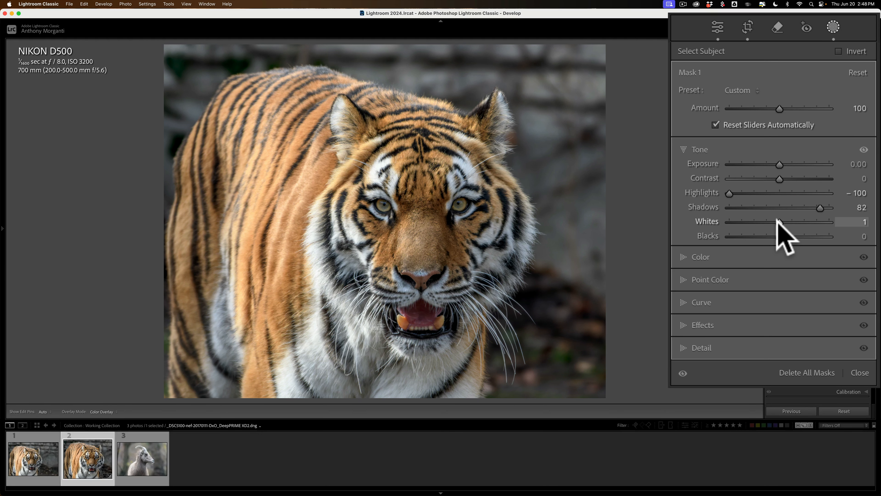
{"action": "key", "text": "alt"}
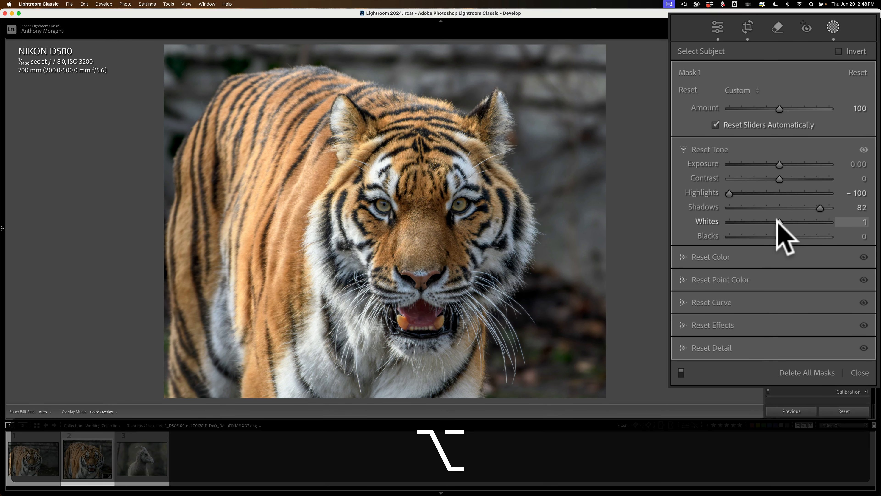
{"action": "left_click", "coordinate": [776, 219], "text": "alt"}
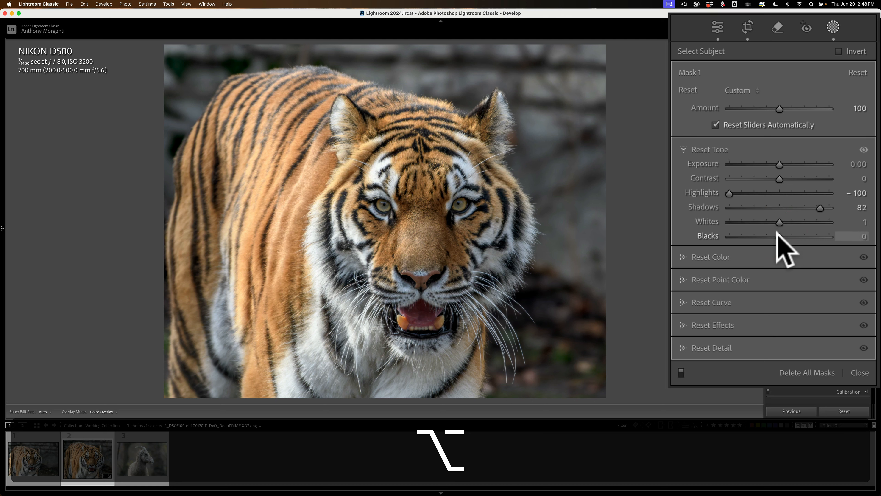
- Set the tiger subject mask's Blacks to -11 with the clipping warnings shown
{"action": "left_click", "coordinate": [776, 232], "text": "alt"}
{"action": "left_click", "coordinate": [777, 233], "text": "alt"}
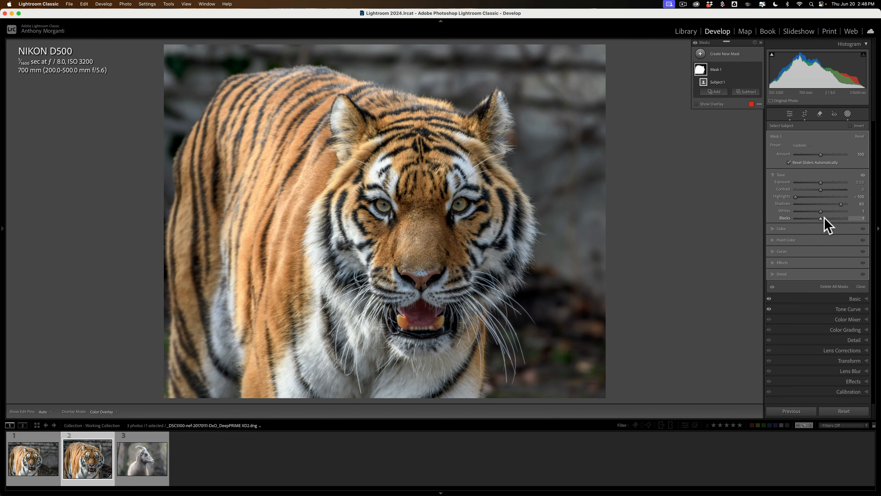
{"action": "key", "text": "j"}
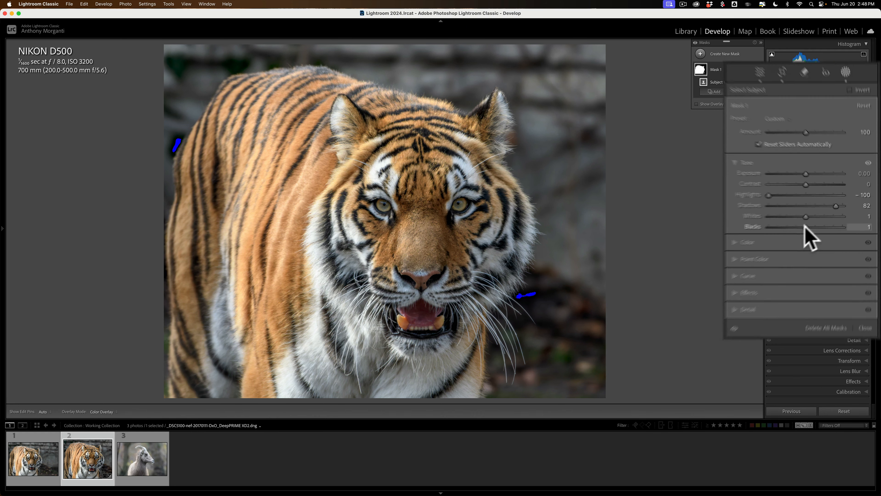
{"action": "mouse_move", "coordinate": [778, 233]}
{"action": "left_mouse_down"}
{"action": "mouse_move", "coordinate": [768, 233]}
{"action": "mouse_move", "coordinate": [773, 237]}
{"action": "left_mouse_up"}
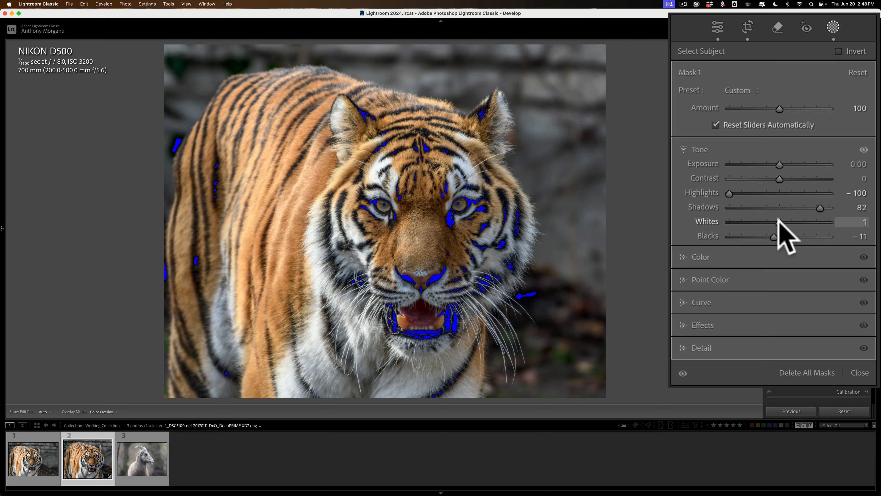
- Try raising the subject mask's Whites to 31, return it to 1 and hide the clipping warnings
{"action": "left_click_drag", "start_coordinate": [778, 222], "coordinate": [793, 222]}
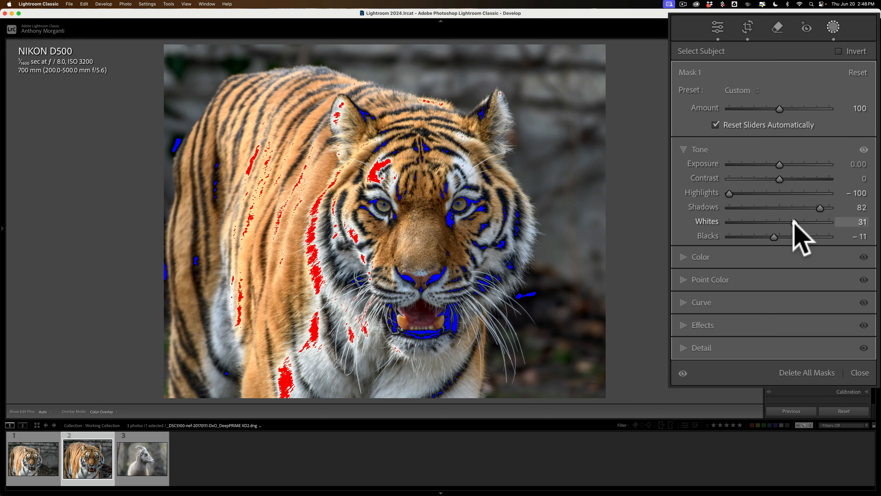
{"action": "left_click_drag", "start_coordinate": [793, 222], "coordinate": [778, 219]}
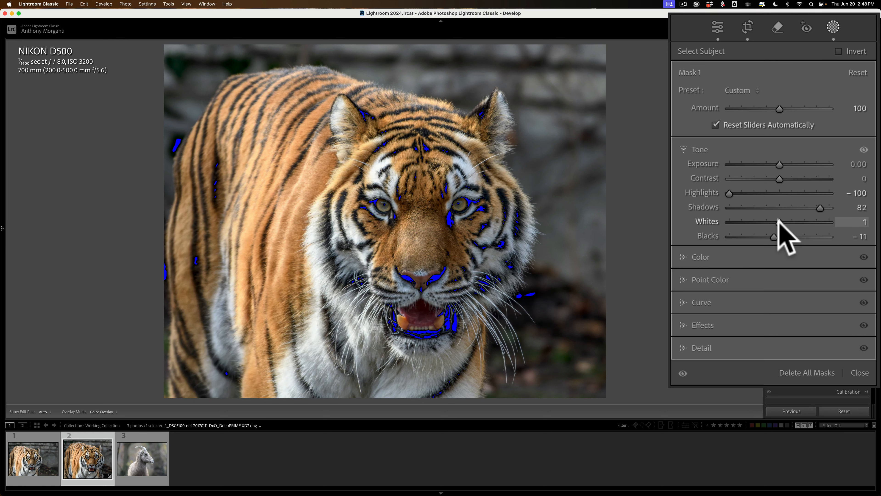
{"action": "left_click", "coordinate": [773, 233]}
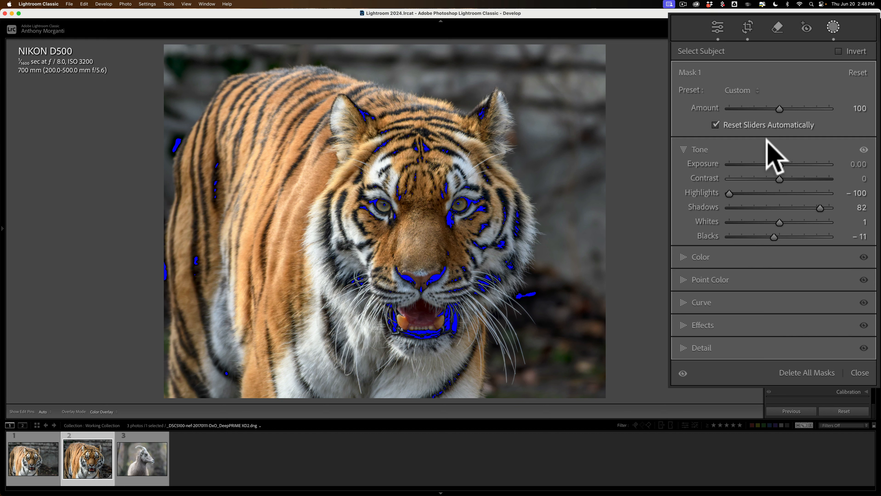
{"action": "key", "text": "j"}
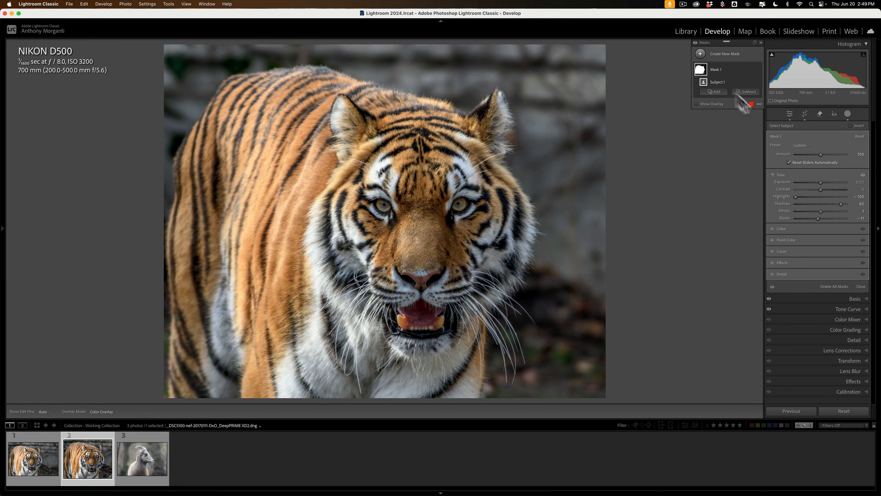
- Create a new brush mask with its overlay hidden, Exposure at 0.71 and brush Feather at 19
{"action": "left_click", "coordinate": [700, 53]}
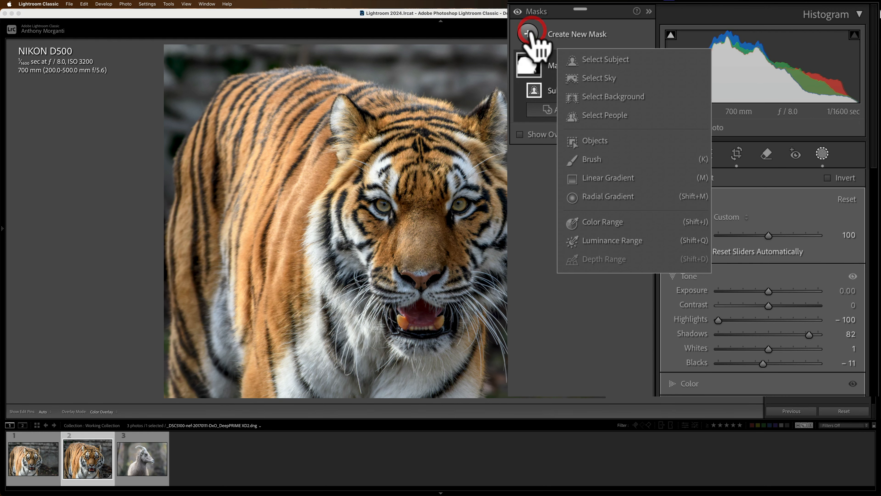
{"action": "left_click", "coordinate": [589, 158]}
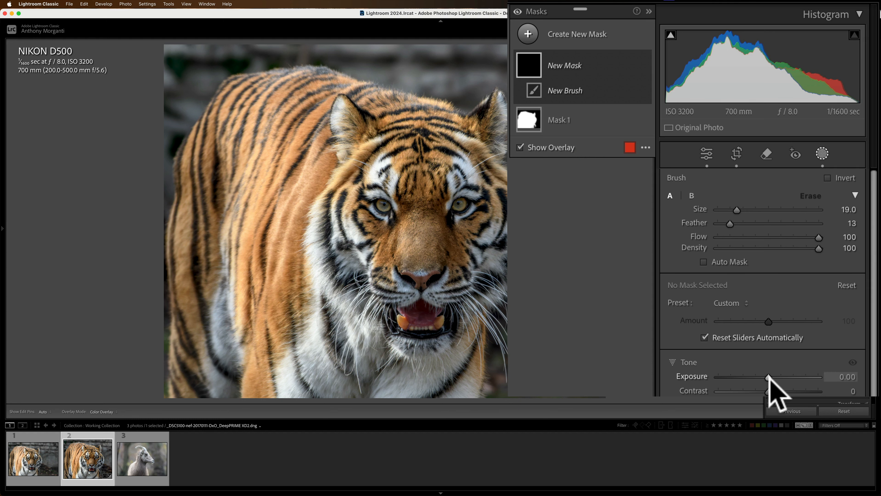
{"action": "key", "text": "o"}
{"action": "left_click_drag", "start_coordinate": [766, 372], "coordinate": [774, 371]}
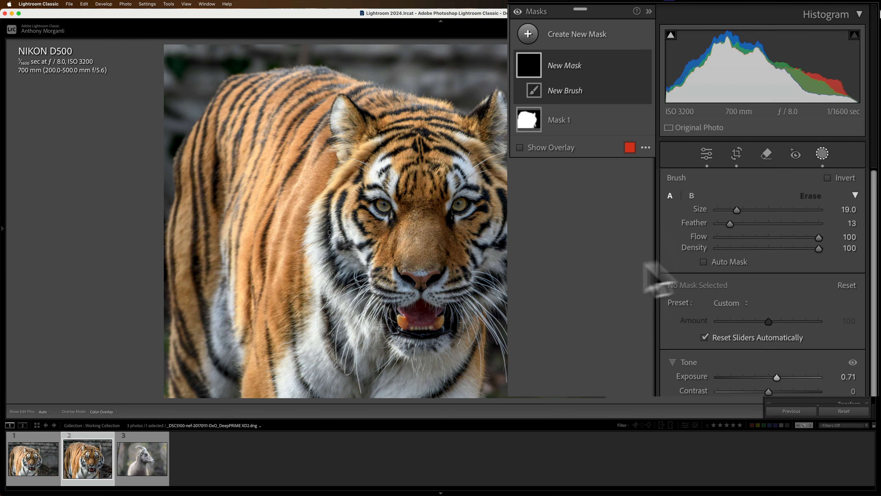
{"action": "left_click_drag", "start_coordinate": [739, 226], "coordinate": [735, 220]}
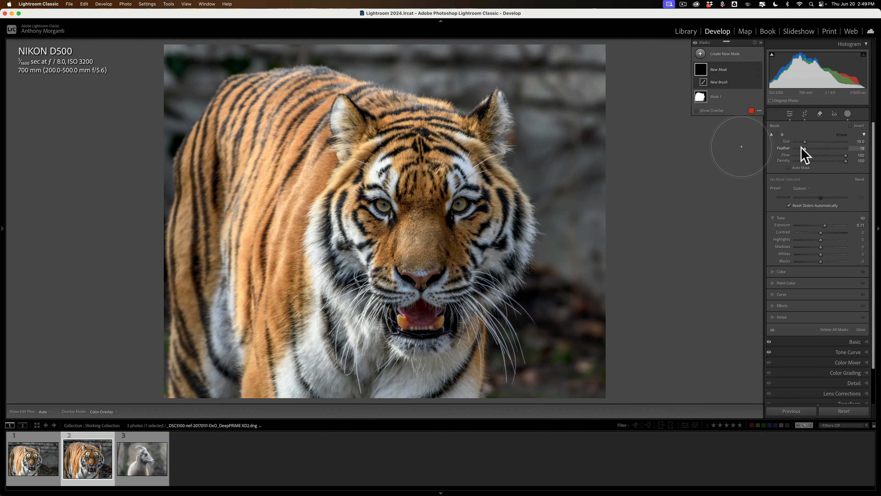
- Paint the brush mask over the tiger's face and reduce its Exposure to about 0.6
{"action": "key", "text": "h"}
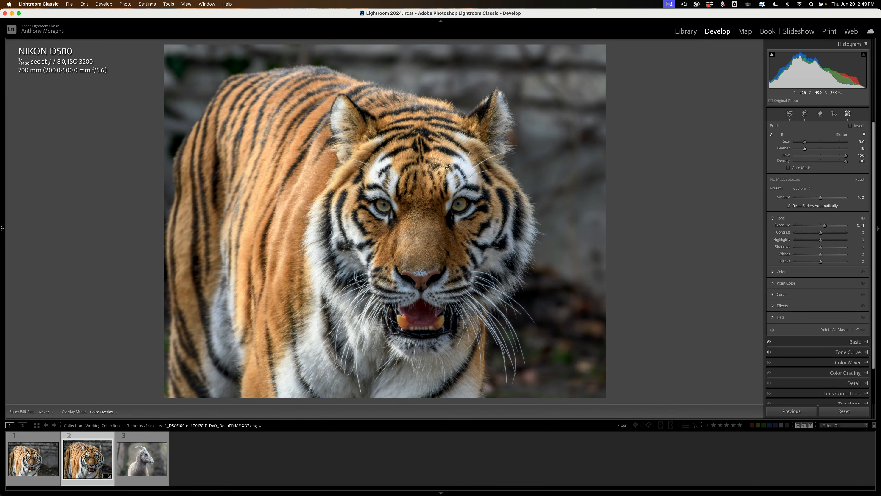
{"action": "mouse_move", "coordinate": [465, 118]}
{"action": "left_mouse_down"}
{"action": "mouse_move", "coordinate": [385, 139]}
{"action": "mouse_move", "coordinate": [364, 264]}
{"action": "mouse_move", "coordinate": [367, 312]}
{"action": "mouse_move", "coordinate": [413, 302]}
{"action": "mouse_move", "coordinate": [419, 309]}
{"action": "mouse_move", "coordinate": [427, 250]}
{"action": "mouse_move", "coordinate": [418, 239]}
{"action": "mouse_move", "coordinate": [464, 225]}
{"action": "mouse_move", "coordinate": [492, 188]}
{"action": "mouse_move", "coordinate": [469, 306]}
{"action": "mouse_move", "coordinate": [433, 329]}
{"action": "mouse_move", "coordinate": [451, 301]}
{"action": "mouse_move", "coordinate": [474, 204]}
{"action": "mouse_move", "coordinate": [471, 172]}
{"action": "mouse_move", "coordinate": [374, 175]}
{"action": "mouse_move", "coordinate": [423, 314]}
{"action": "mouse_move", "coordinate": [399, 338]}
{"action": "mouse_move", "coordinate": [441, 327]}
{"action": "mouse_move", "coordinate": [486, 135]}
{"action": "mouse_move", "coordinate": [469, 154]}
{"action": "left_mouse_up"}
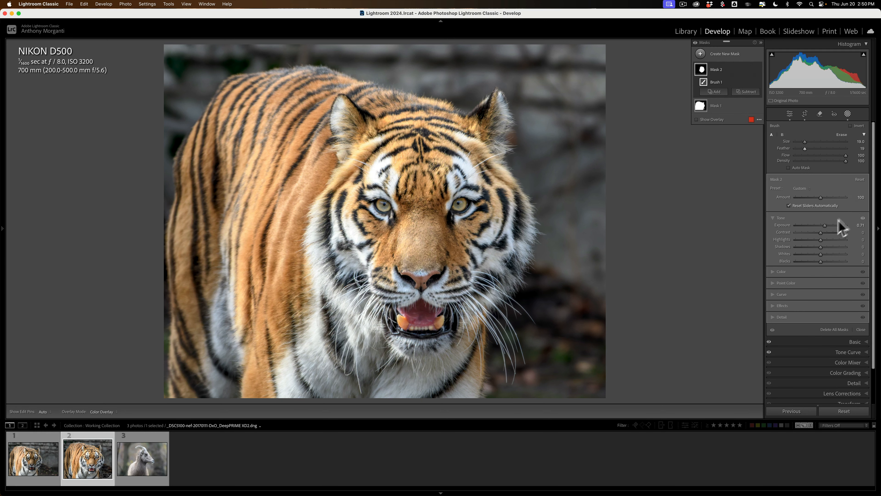
{"action": "left_click_drag", "start_coordinate": [827, 229], "coordinate": [826, 224]}
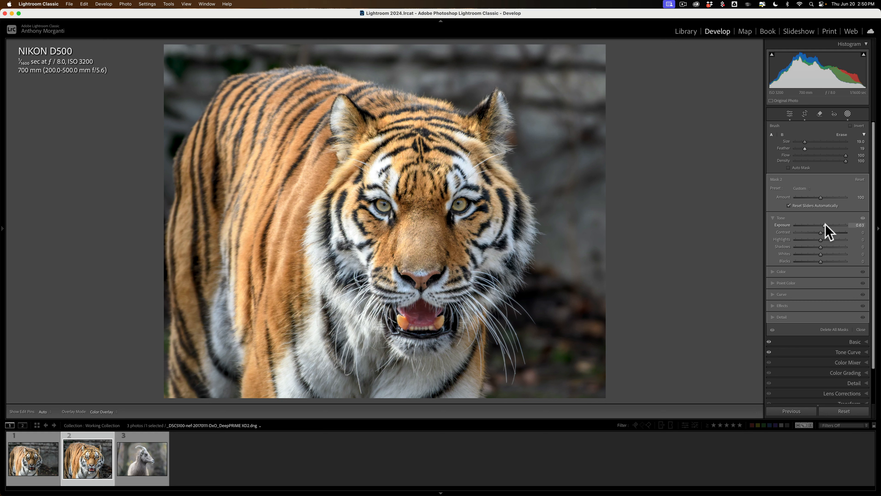
{"action": "left_click", "coordinate": [825, 225]}
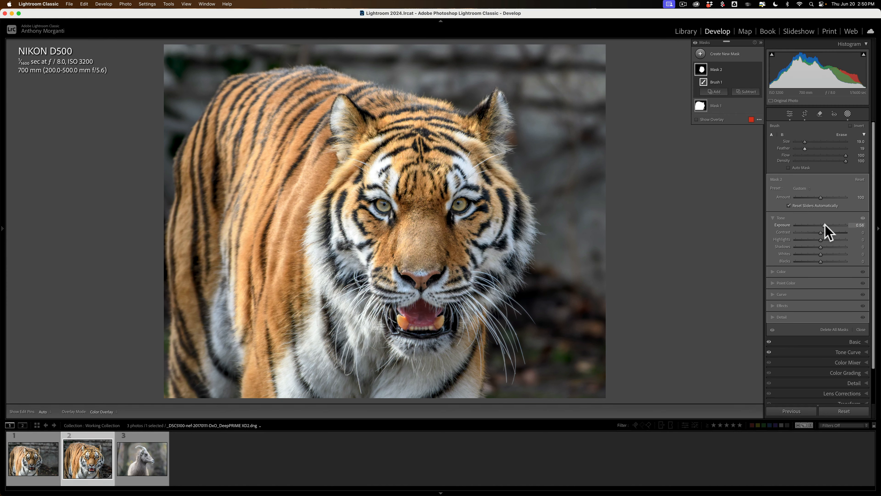
- With the clipping warnings temporarily shown, set the tiger subject mask's Whites to -2 and Blacks to -31, then reselect the brush mask
{"action": "key", "text": "j"}
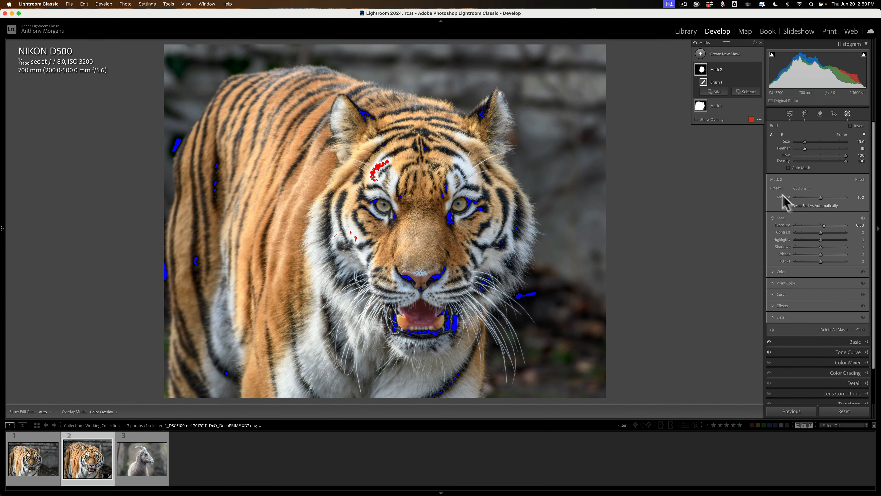
{"action": "mouse_move", "coordinate": [702, 105]}
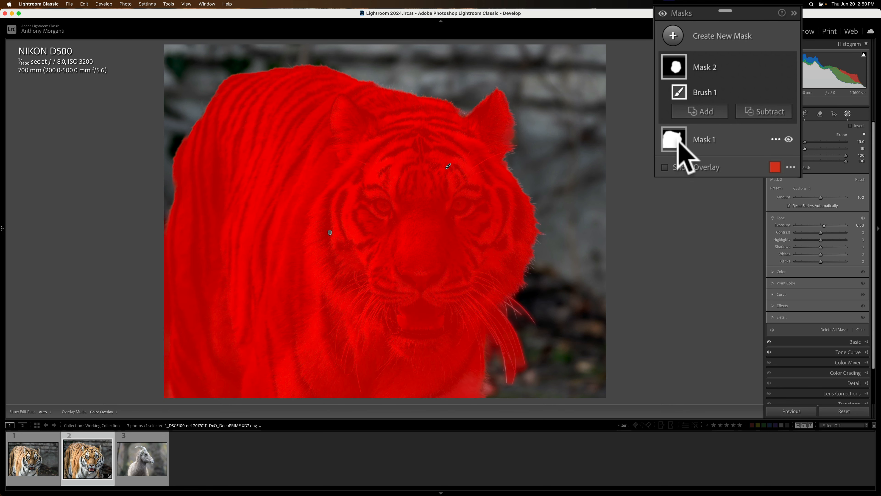
{"action": "left_click", "coordinate": [678, 138]}
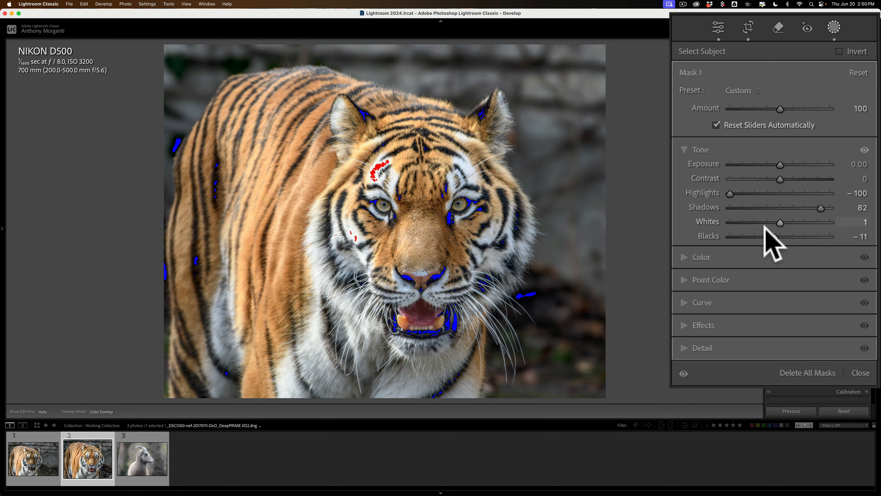
{"action": "left_click_drag", "start_coordinate": [780, 222], "coordinate": [777, 223]}
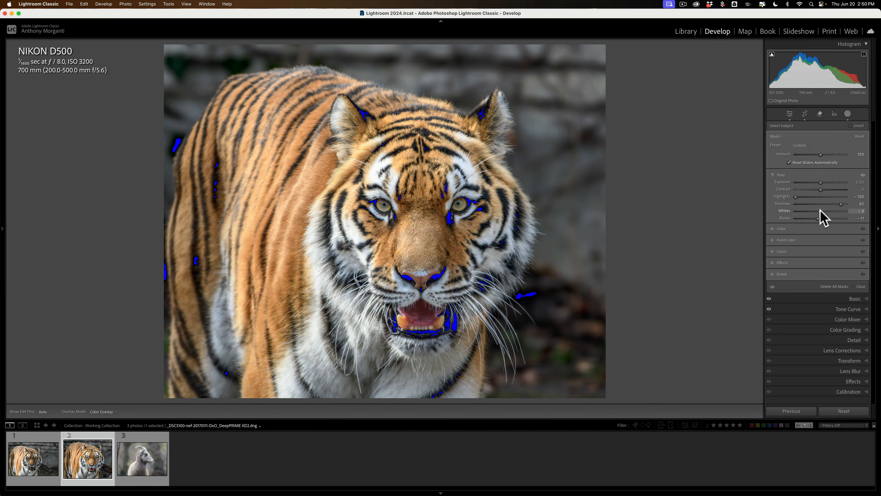
{"action": "left_click_drag", "start_coordinate": [820, 210], "coordinate": [813, 218]}
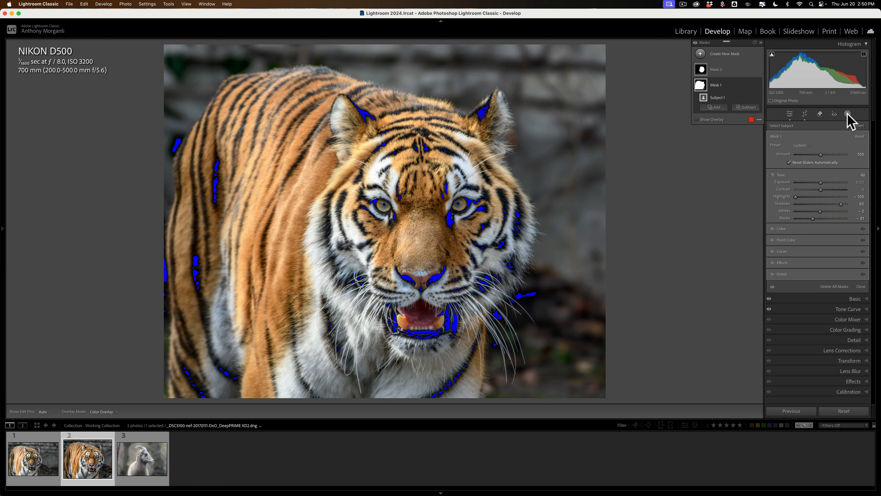
{"action": "left_click", "coordinate": [731, 68]}
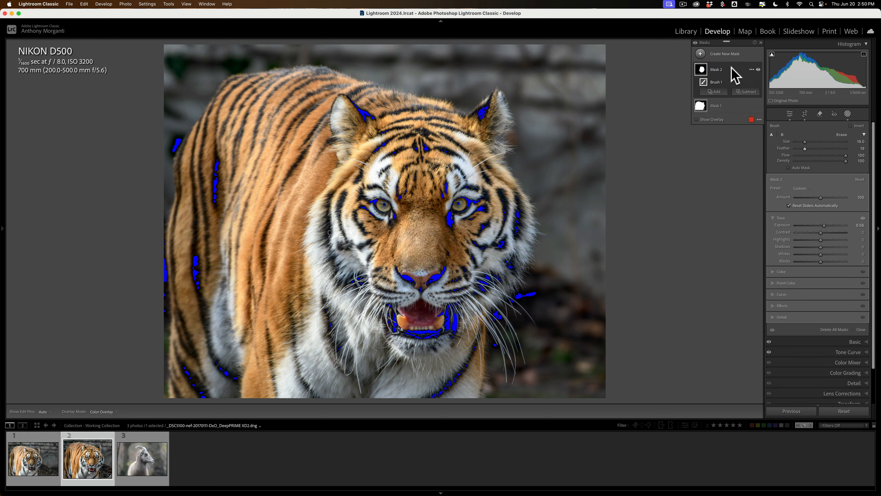
{"action": "key", "text": "j"}
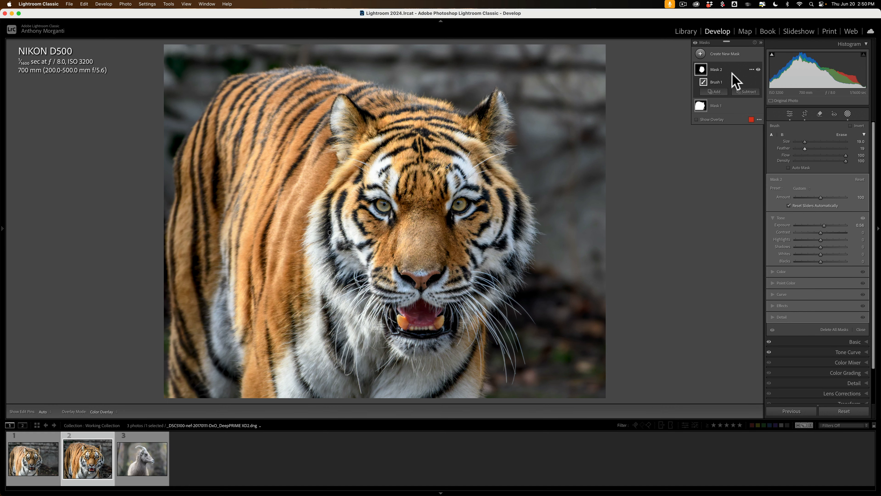
- Create a Select Background mask and subtract from it with the Brush
{"action": "left_click", "coordinate": [700, 54]}
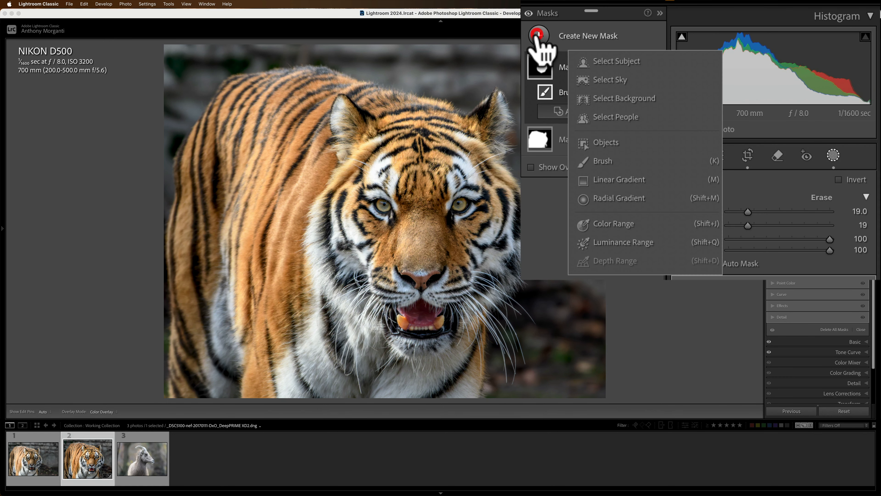
{"action": "left_click", "coordinate": [598, 99]}
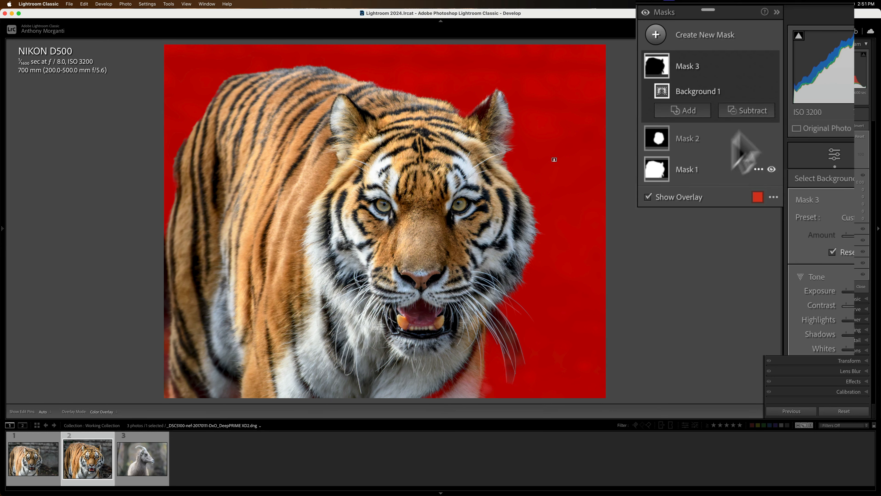
{"action": "left_click", "coordinate": [749, 110]}
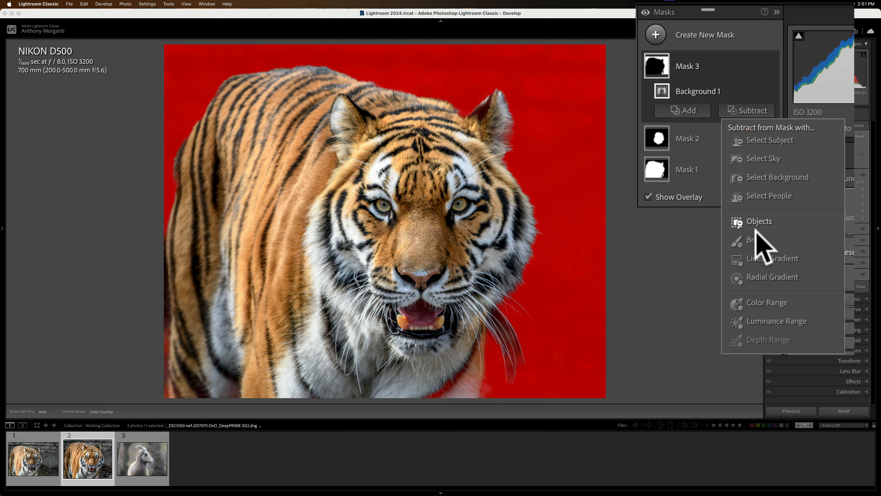
{"action": "left_click", "coordinate": [757, 239]}
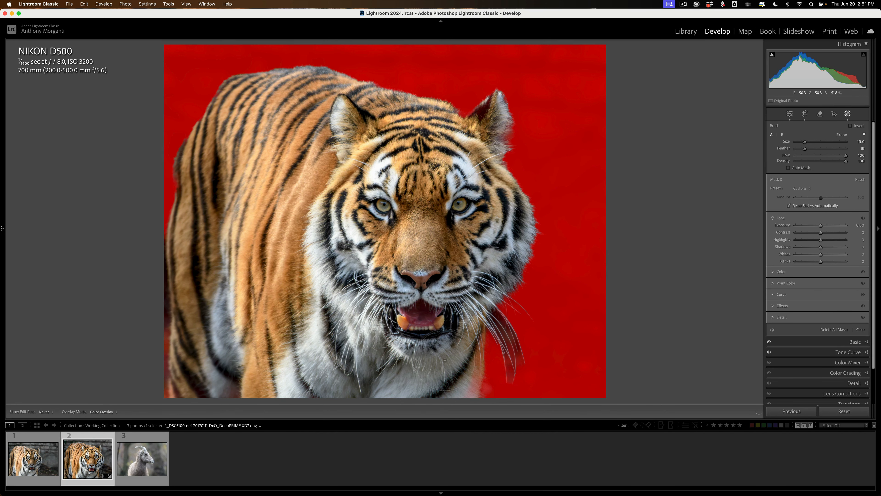
{"action": "key", "text": "h"}
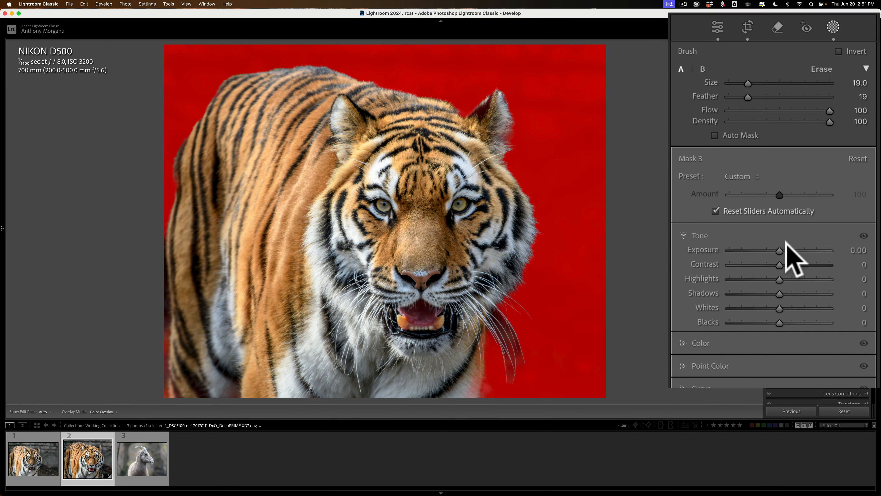
- Set the background mask's Exposure to -0.15 and Saturation to -17, then leave masking
{"action": "left_click_drag", "start_coordinate": [777, 249], "coordinate": [775, 249]}
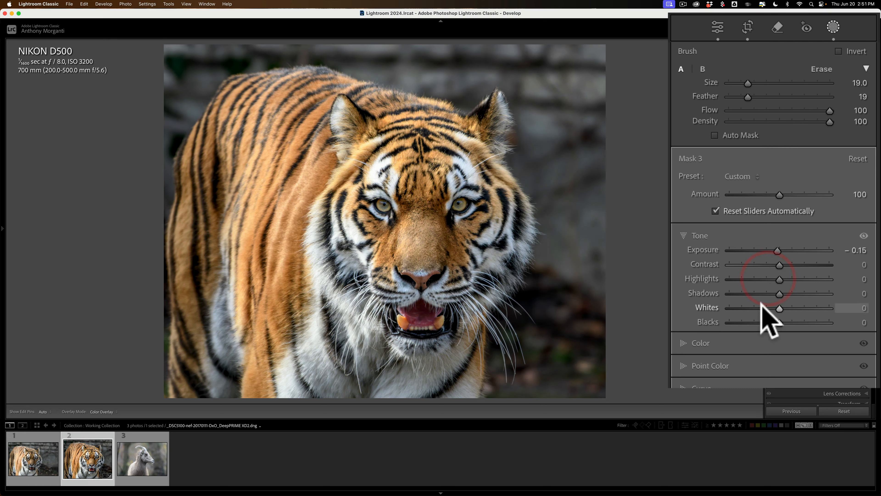
{"action": "left_click", "coordinate": [683, 343]}
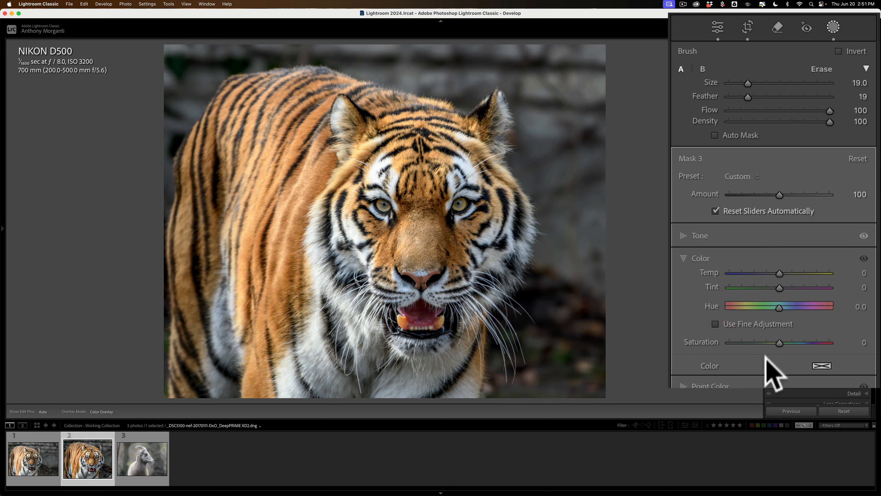
{"action": "left_click_drag", "start_coordinate": [779, 342], "coordinate": [770, 342]}
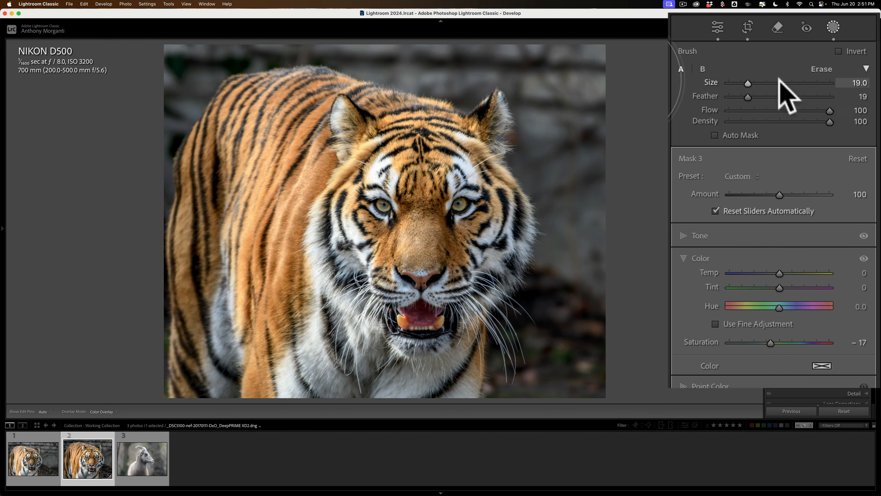
{"action": "left_click", "coordinate": [833, 26]}
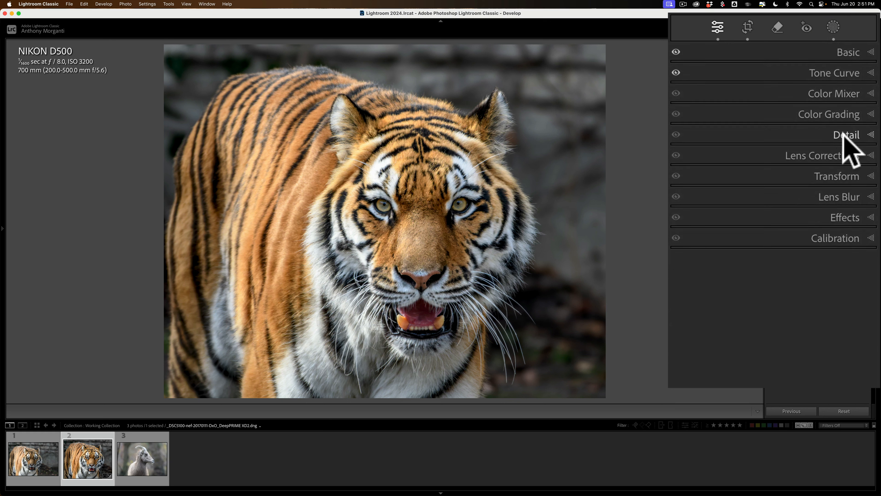
- Add a post-crop vignette with an Amount of -10 and compare the edited DNG with the original NEF
{"action": "left_click", "coordinate": [843, 218]}
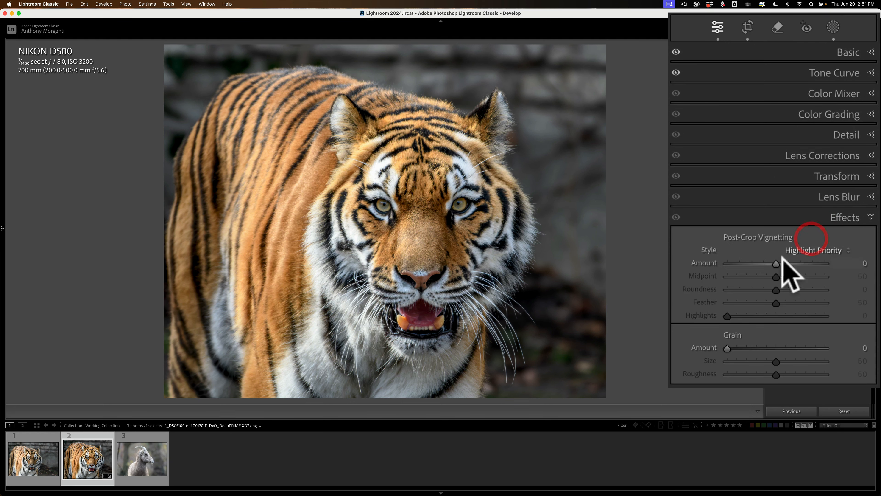
{"action": "left_click_drag", "start_coordinate": [782, 259], "coordinate": [771, 260]}
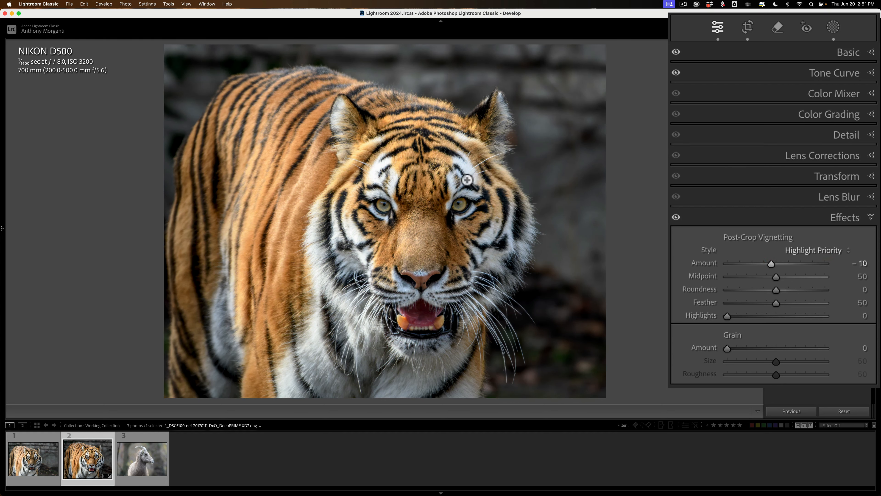
{"action": "left_click", "coordinate": [41, 457]}
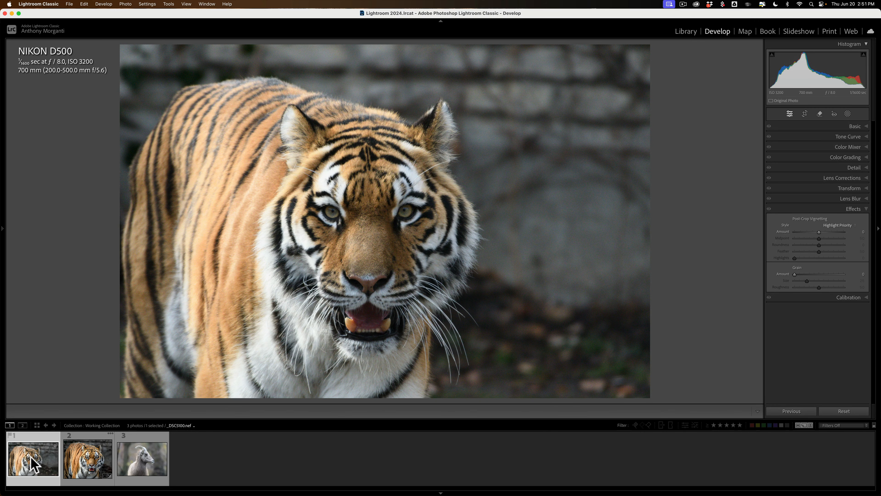
{"action": "left_click", "coordinate": [85, 456]}
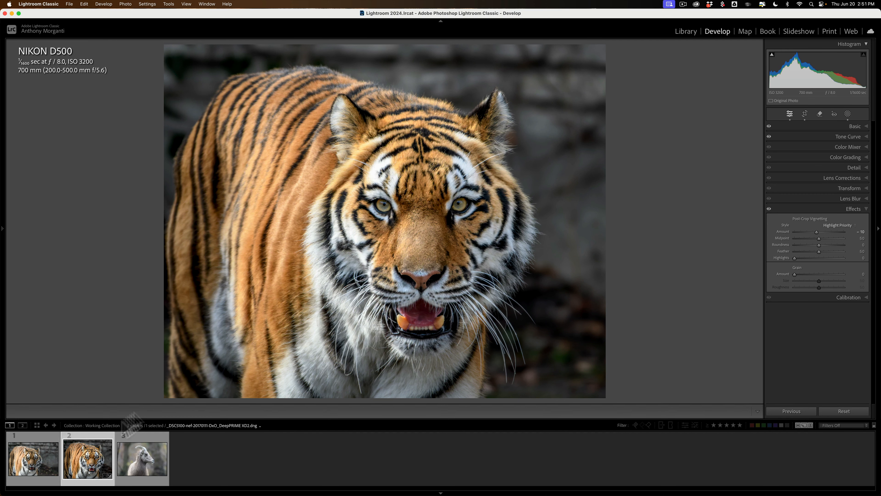
- Compare the original tiger NEF with the edited DNG, then collapse the Effects settings
{"action": "left_click", "coordinate": [35, 451]}
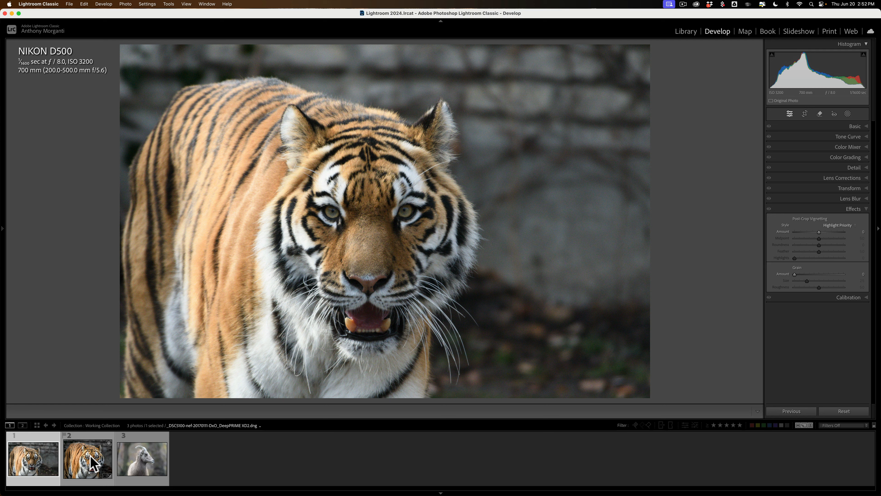
{"action": "left_click", "coordinate": [89, 454]}
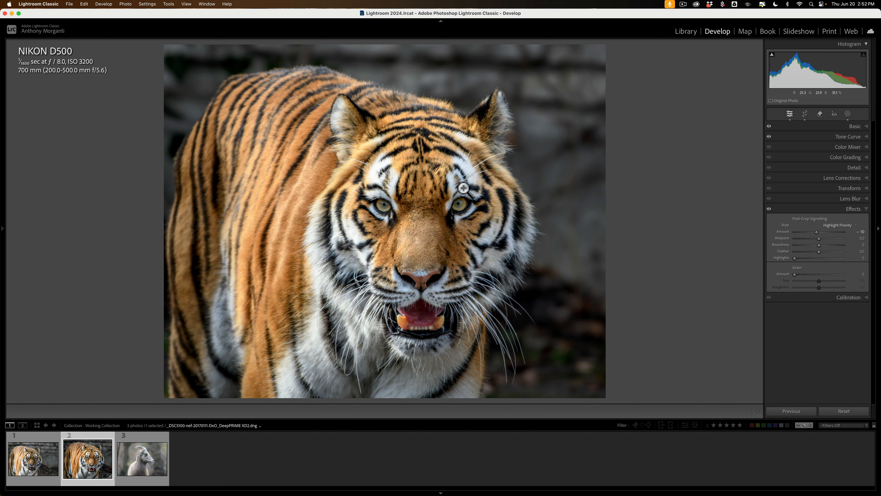
{"action": "left_click", "coordinate": [852, 208]}
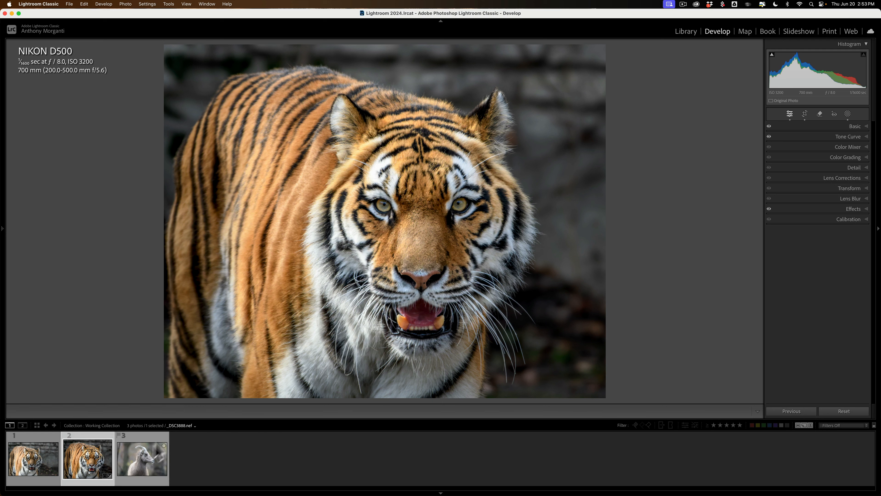
- Select _DSC3888.nef, reset its develop settings and inspect the noise around the sheep's eye and in the background
{"action": "left_click", "coordinate": [142, 458]}
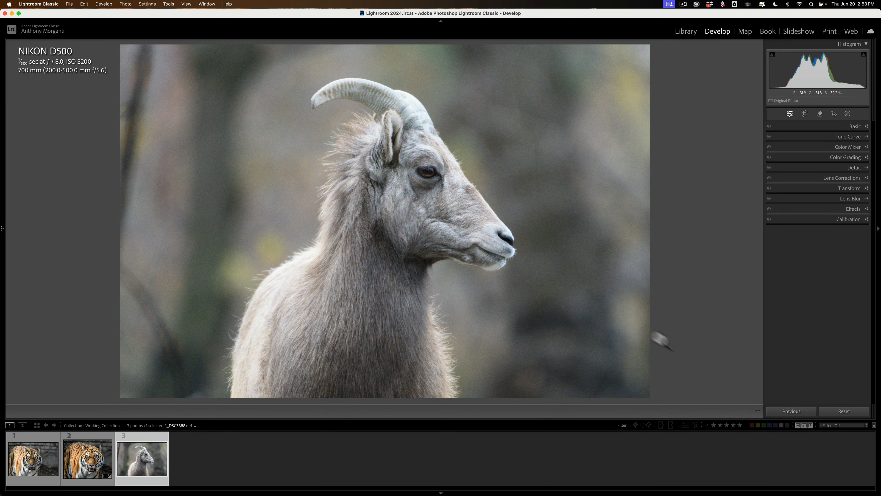
{"action": "left_click", "coordinate": [843, 412]}
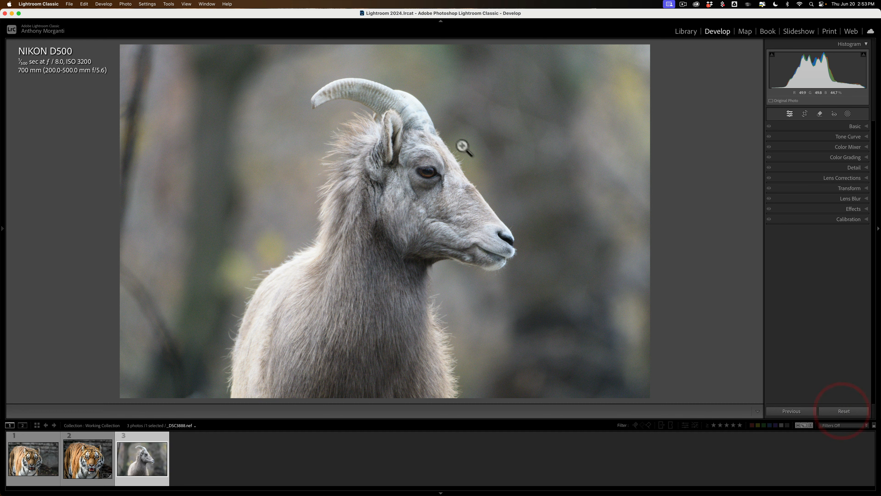
{"action": "left_click", "coordinate": [473, 156]}
{"action": "left_click", "coordinate": [473, 154]}
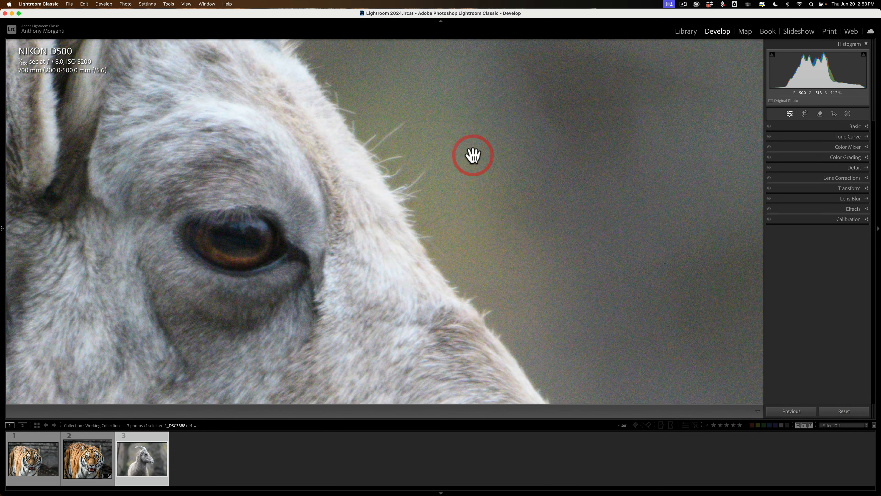
{"action": "left_click", "coordinate": [498, 206]}
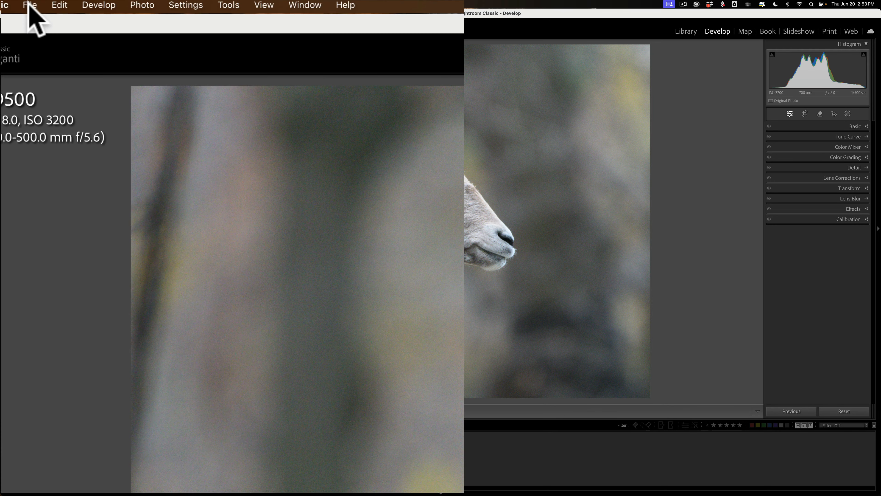
- Send the sheep NEF to DxO PureRAW 4 with the Process Instantly option
{"action": "left_click", "coordinate": [69, 4]}
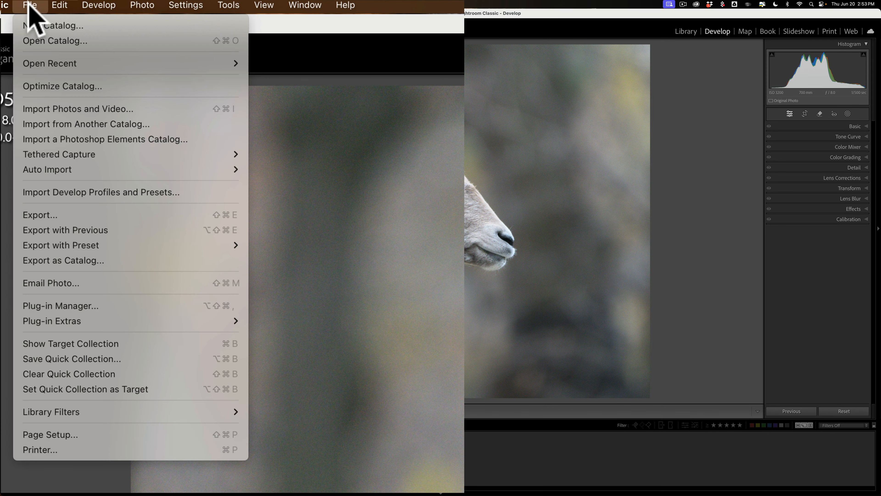
{"action": "mouse_move", "coordinate": [120, 320]}
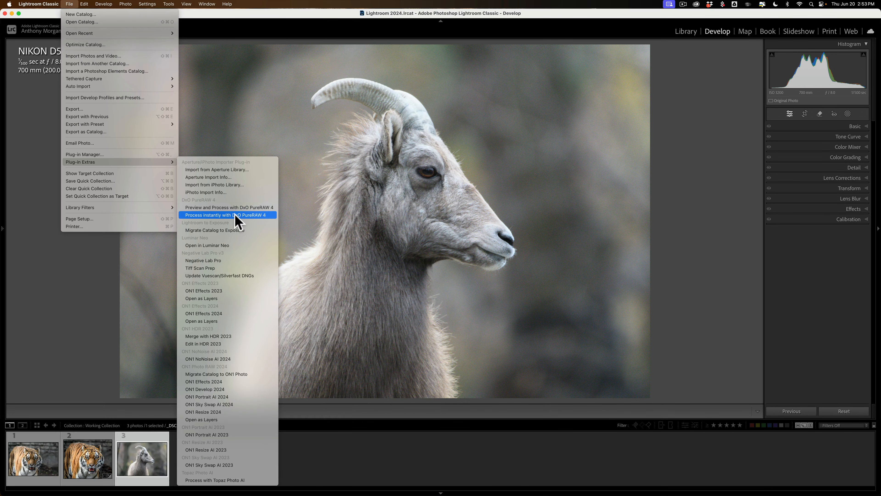
{"action": "left_click", "coordinate": [235, 215]}
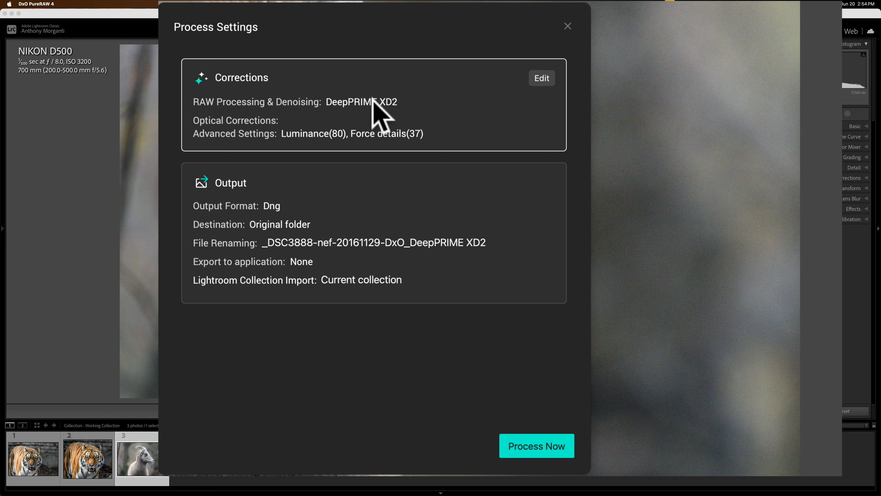
- Check the advanced denoising corrections and apply DeepPRIME XD2 with Luminance 80 and Force details 37
{"action": "left_click", "coordinate": [541, 78]}
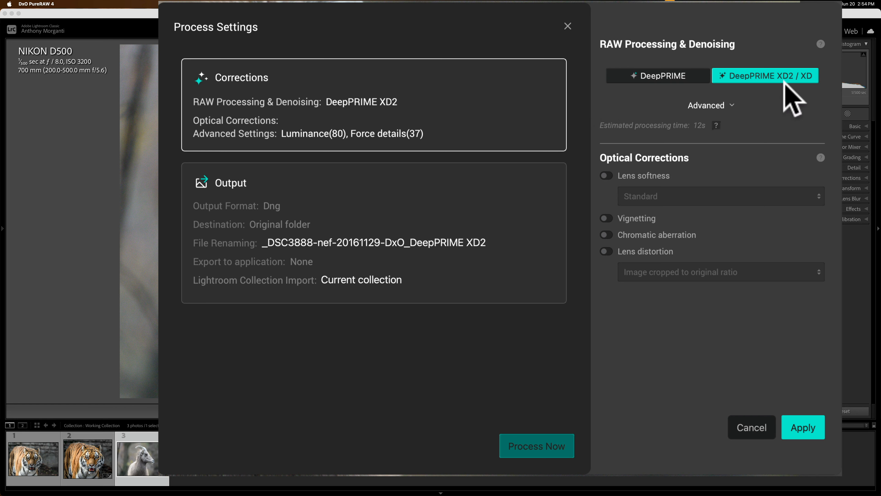
{"action": "left_click", "coordinate": [723, 105]}
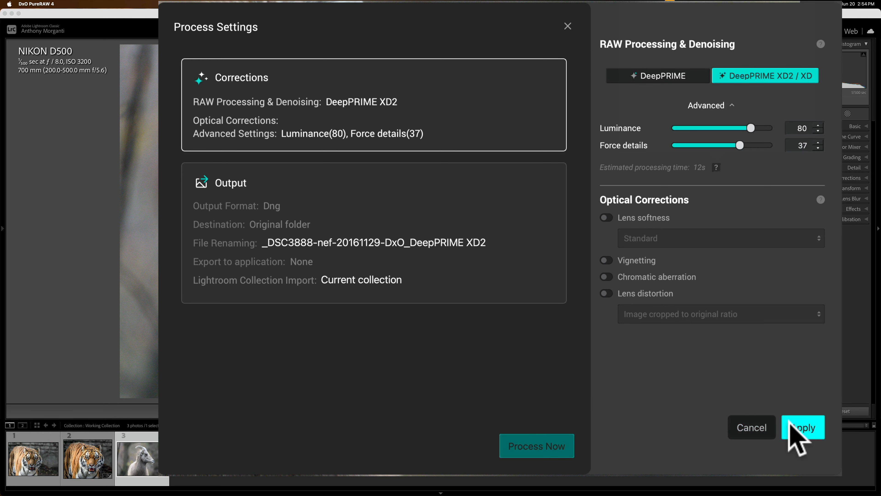
{"action": "left_click", "coordinate": [799, 427]}
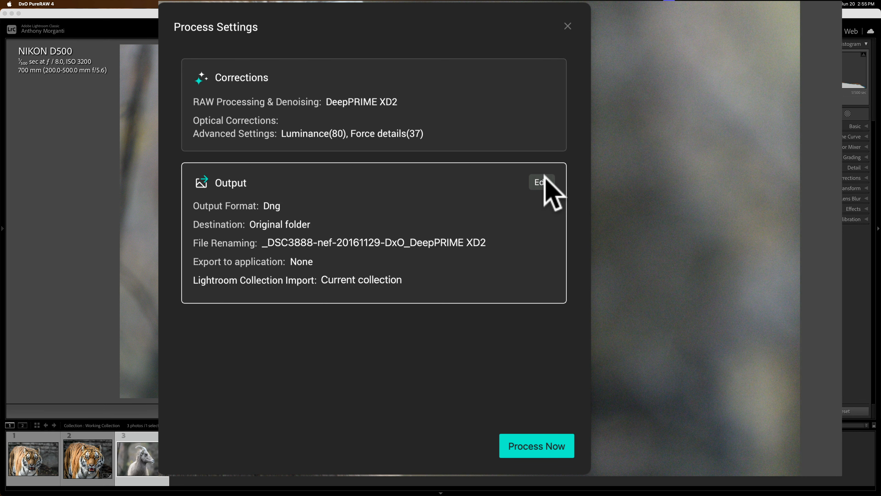
- Apply DNG output to the original folder with import into the current collection, and start processing the photo
{"action": "left_click", "coordinate": [541, 182]}
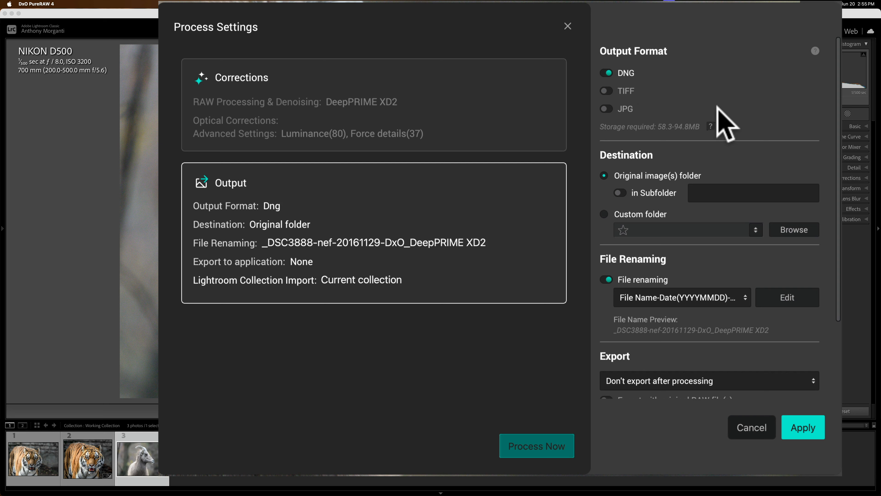
{"action": "scroll", "coordinate": [718, 105], "scroll_direction": "down", "scroll_amount": 5}
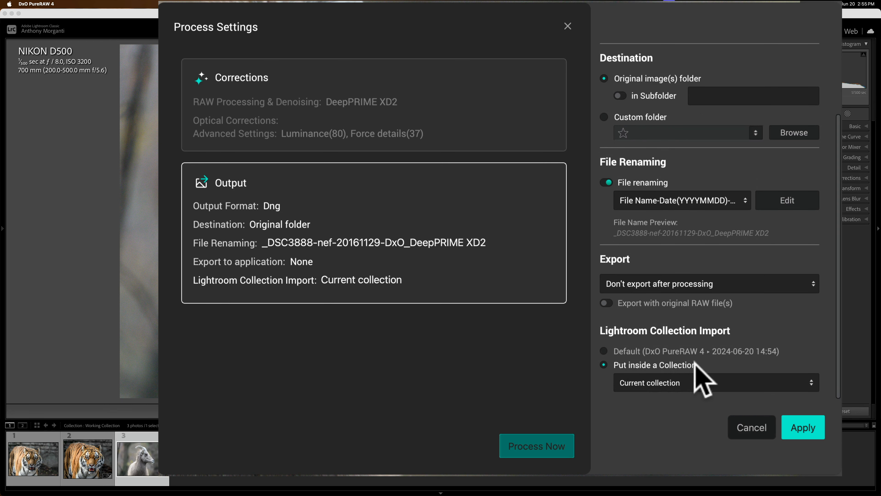
{"action": "scroll", "coordinate": [701, 368], "scroll_direction": "up", "scroll_amount": 2}
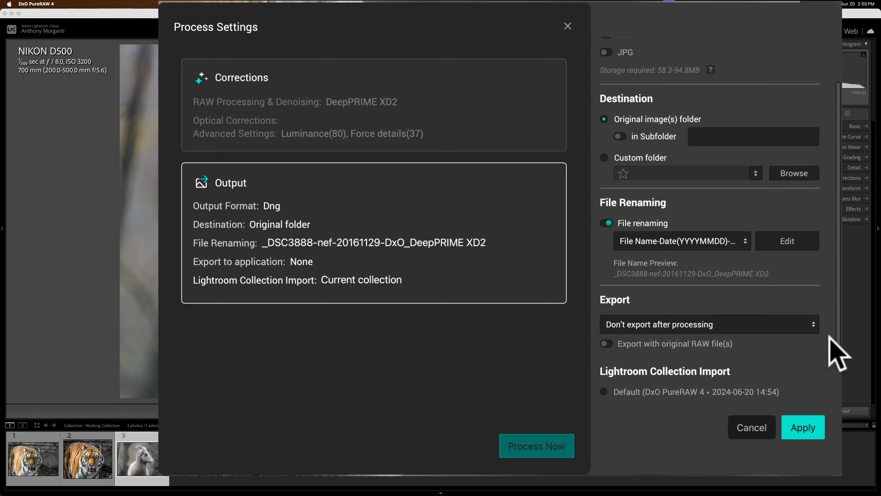
{"action": "left_click", "coordinate": [803, 428]}
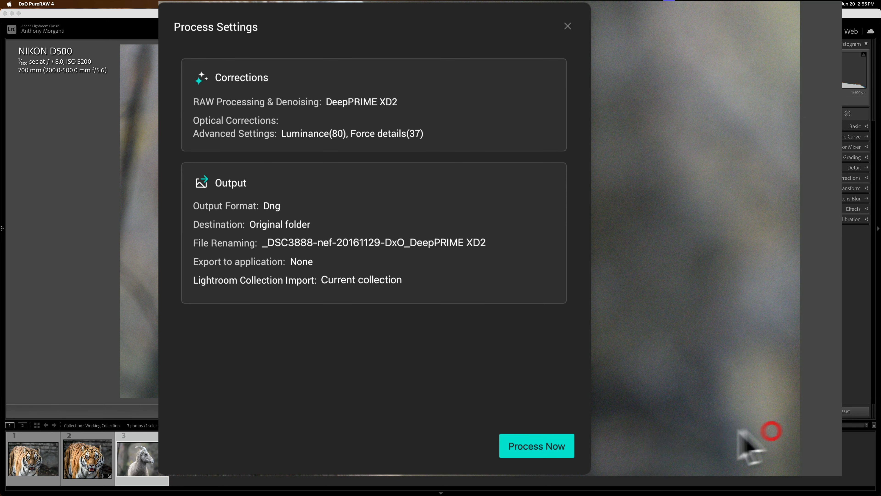
{"action": "left_click", "coordinate": [526, 443]}
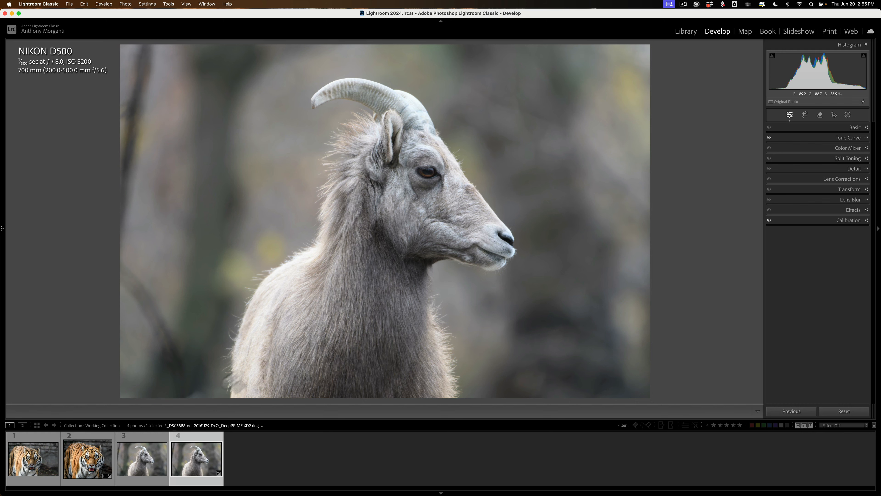
- Compare the denoised sheep DNG with the original NEF at close range around the eye and background
{"action": "left_click", "coordinate": [464, 165]}
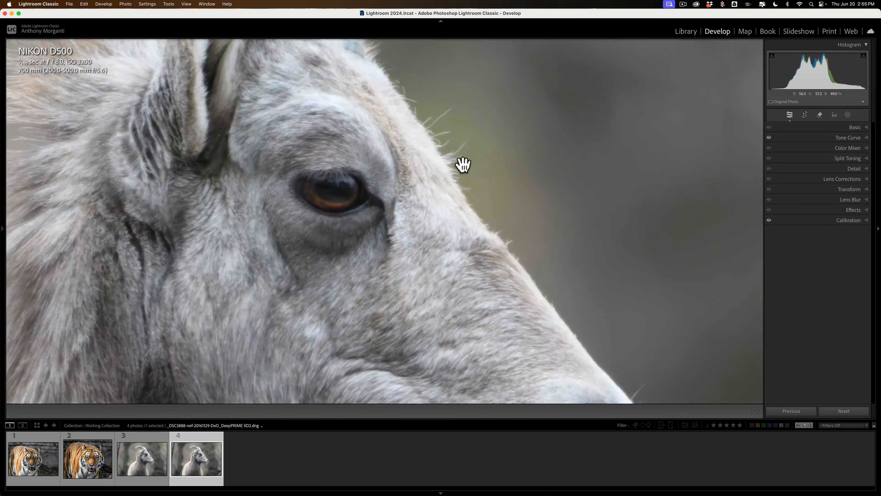
{"action": "left_click_drag", "start_coordinate": [462, 163], "coordinate": [421, 205]}
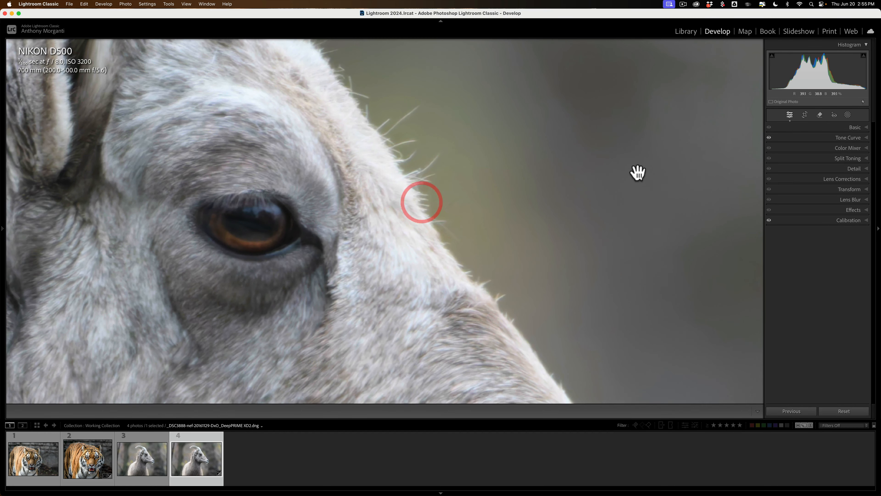
{"action": "left_click", "coordinate": [142, 461]}
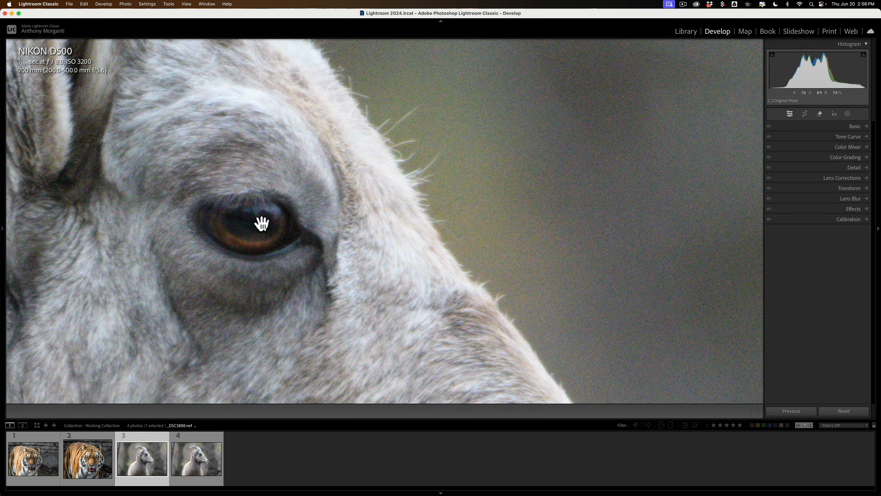
{"action": "left_click", "coordinate": [396, 228]}
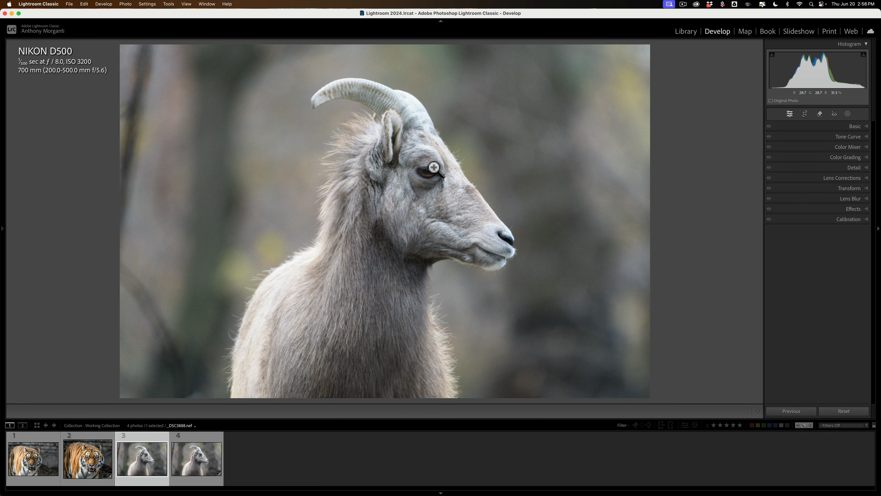
{"action": "left_click", "coordinate": [433, 167]}
{"action": "left_click_drag", "start_coordinate": [432, 163], "coordinate": [321, 239]}
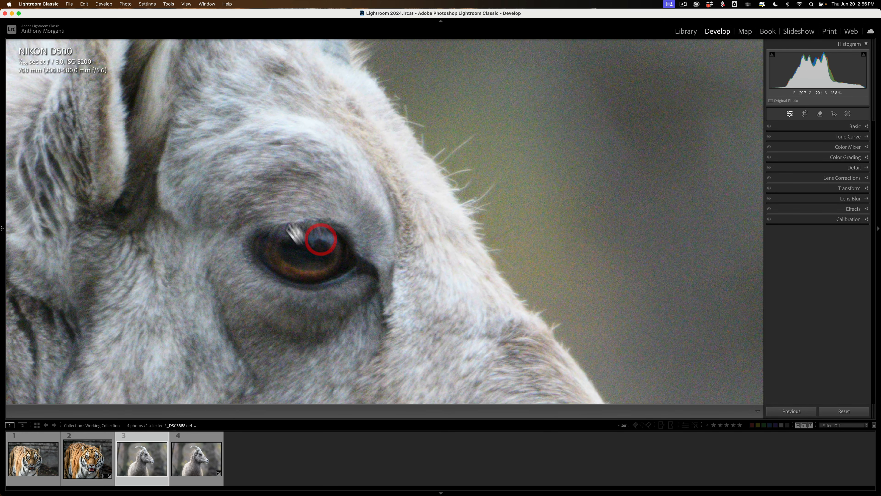
{"action": "left_click", "coordinate": [189, 465]}
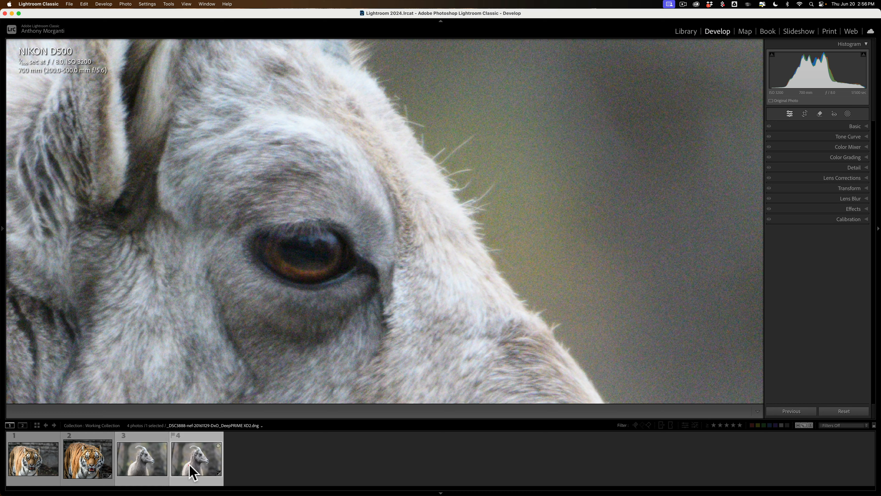
{"action": "left_click", "coordinate": [385, 209]}
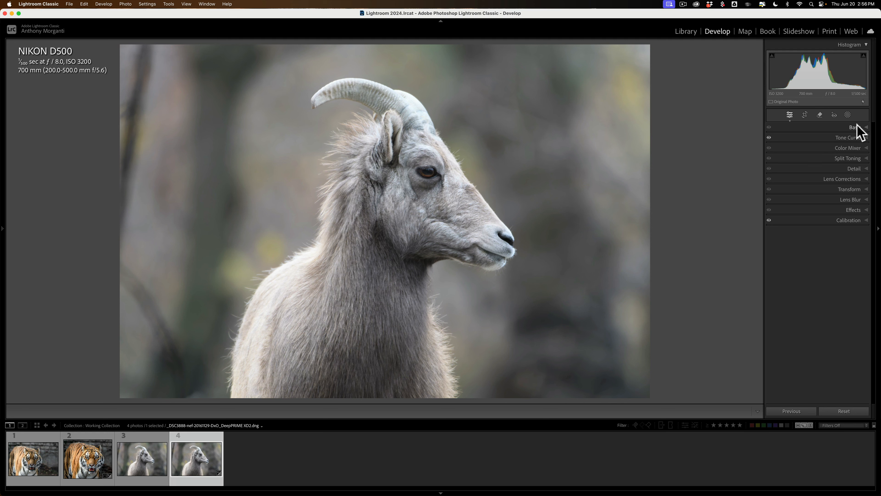
- Set the sheep DNG's Point Curve to Linear
{"action": "left_click", "coordinate": [848, 138]}
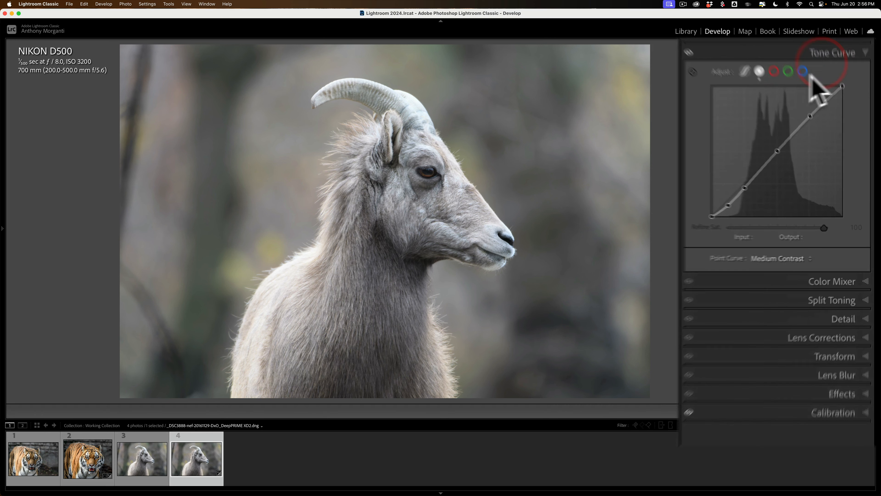
{"action": "left_click", "coordinate": [780, 263]}
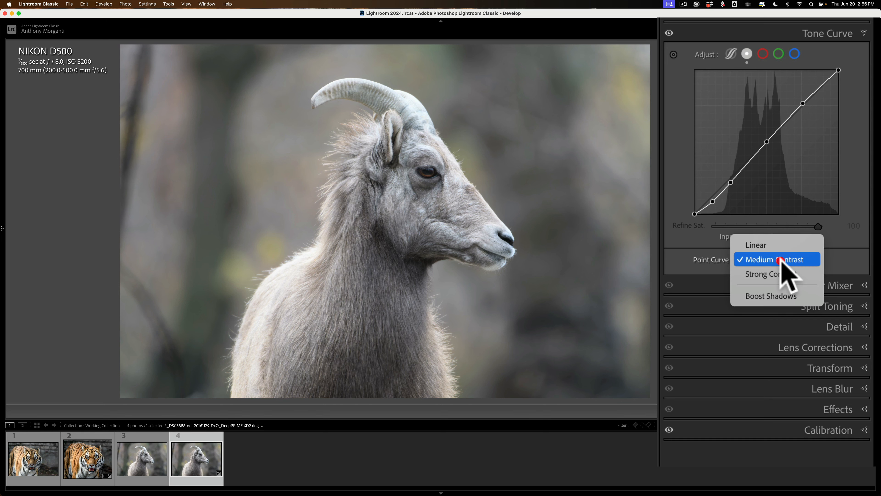
{"action": "left_click", "coordinate": [767, 248]}
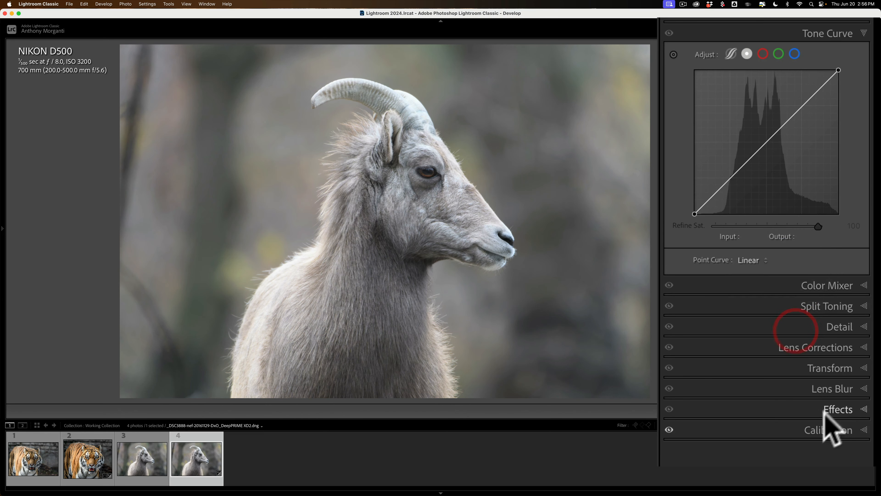
- Set the sheep DNG's Calibration process to Version 6 (Current), then collapse the Calibration settings
{"action": "left_click", "coordinate": [827, 429]}
{"action": "left_click", "coordinate": [815, 218]}
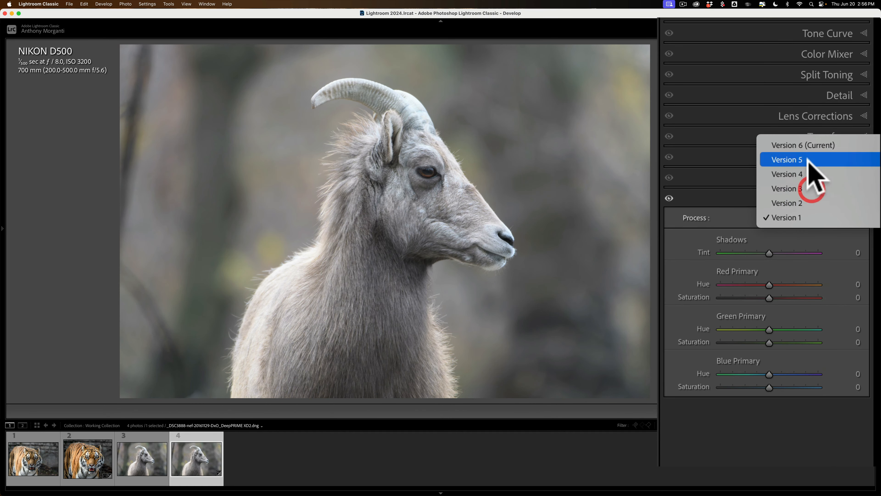
{"action": "left_click", "coordinate": [808, 147]}
{"action": "left_click", "coordinate": [826, 201]}
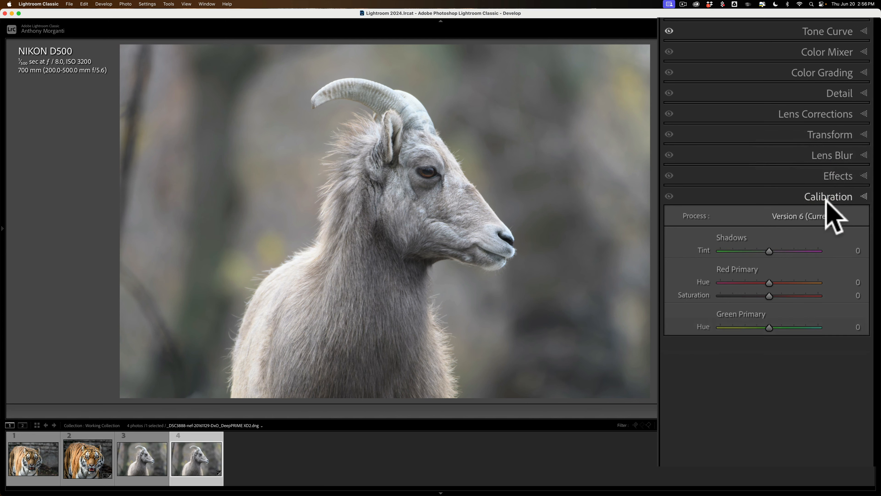
- Reset all Tone Curve channels of the sheep DNG, then open the Basic adjustments
{"action": "left_click", "coordinate": [829, 32]}
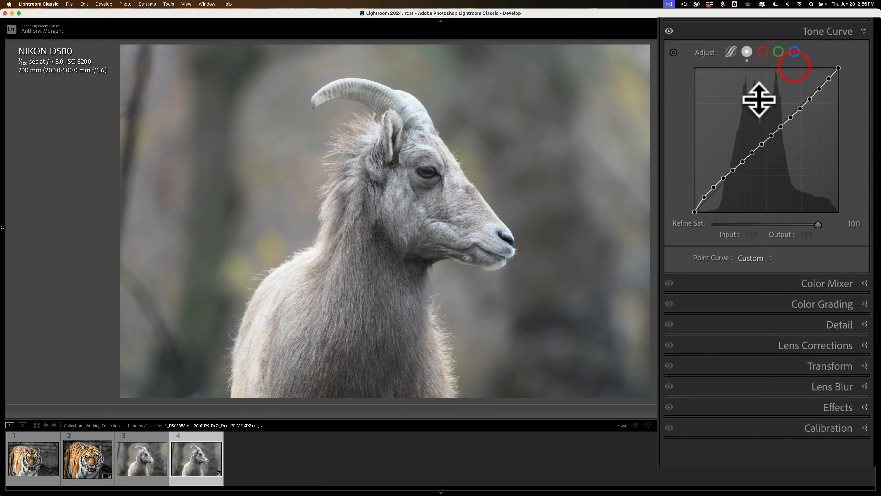
{"action": "right_click", "coordinate": [761, 99]}
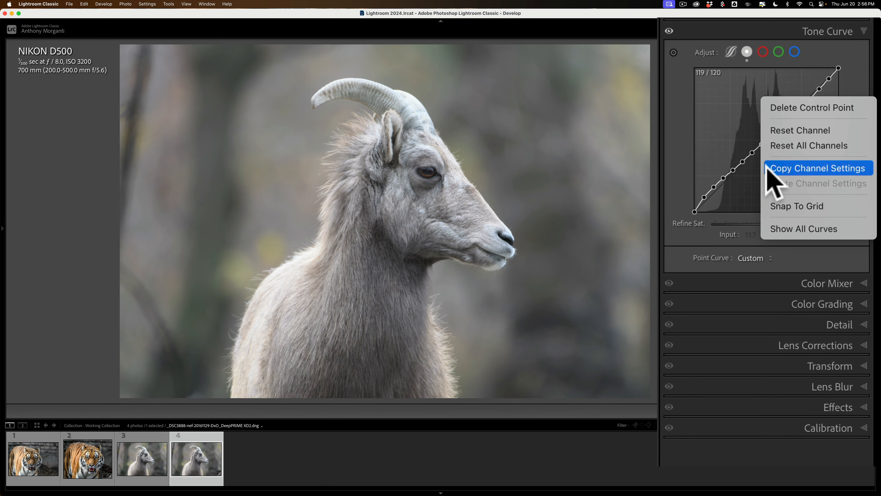
{"action": "left_click", "coordinate": [782, 145]}
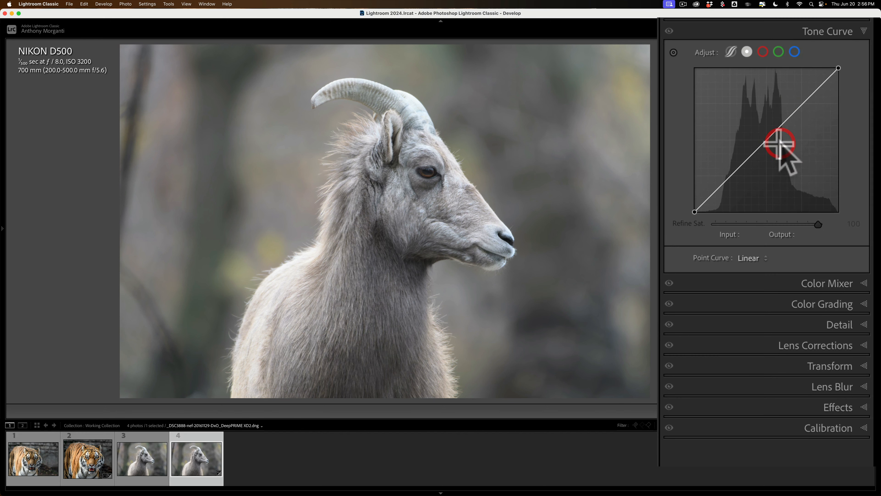
{"action": "left_click", "coordinate": [825, 33]}
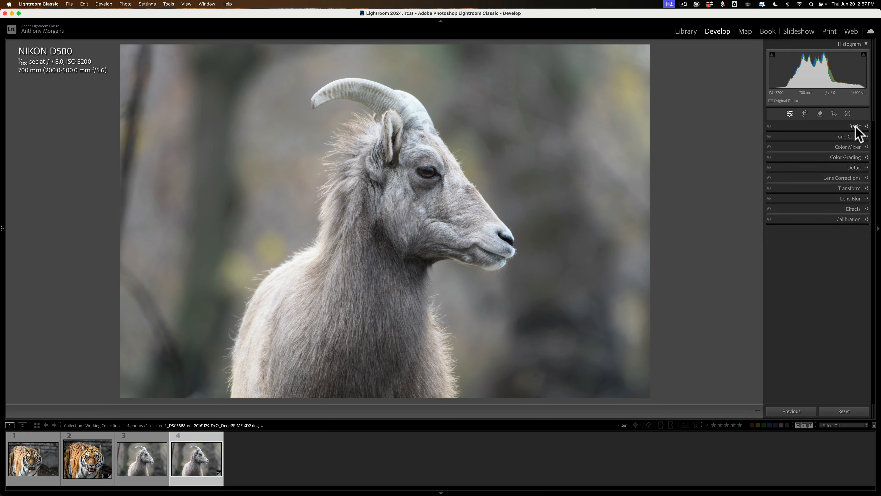
{"action": "left_click", "coordinate": [855, 125]}
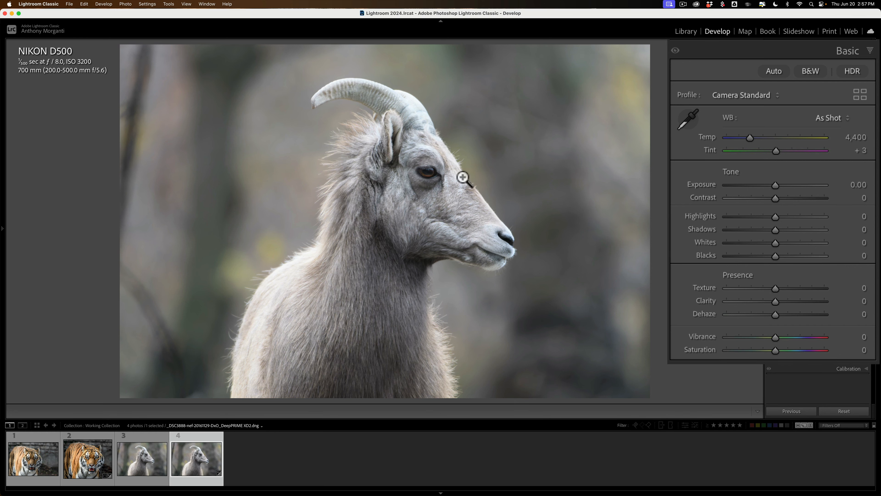
- Set the sheep DNG's Highlights to -100 and Shadows to +52, judging the horn and the dark fur under the jaw
{"action": "left_click", "coordinate": [429, 125]}
{"action": "left_click_drag", "start_coordinate": [404, 98], "coordinate": [427, 187]}
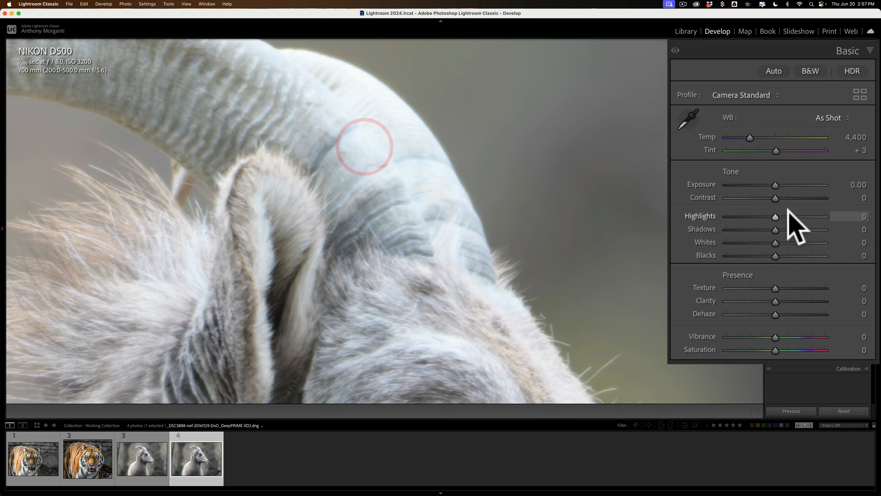
{"action": "left_click_drag", "start_coordinate": [774, 216], "coordinate": [725, 213]}
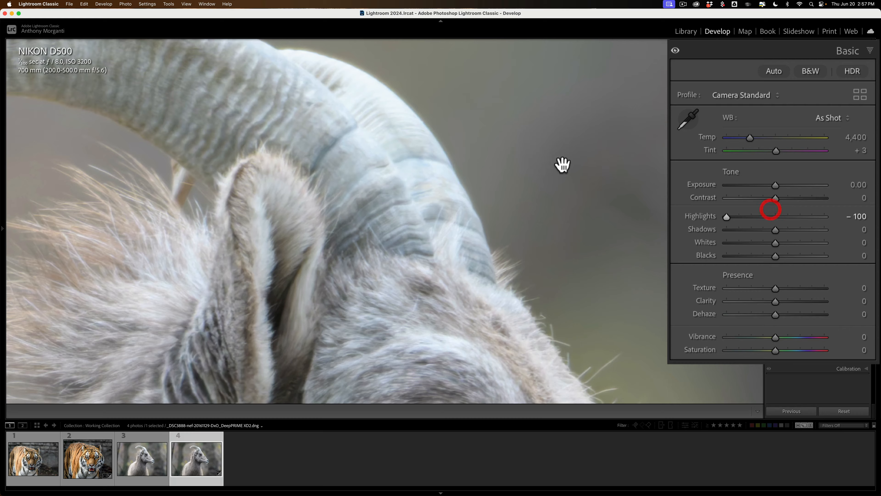
{"action": "left_click", "coordinate": [564, 164]}
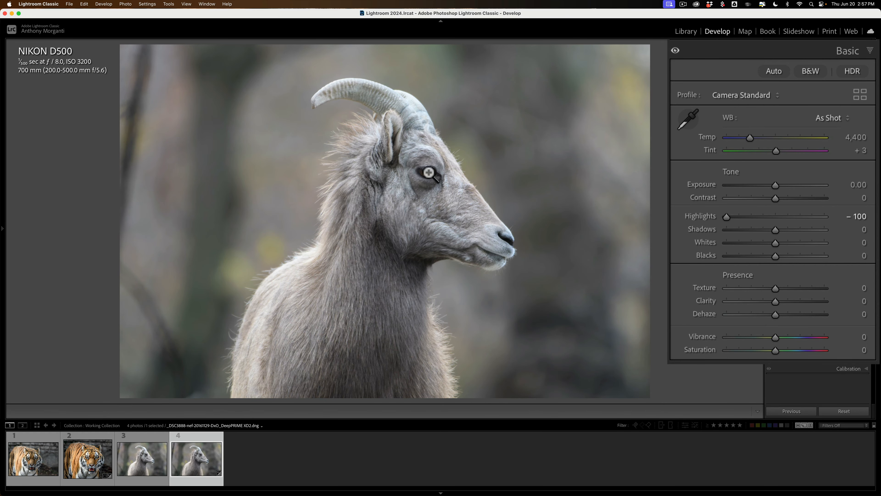
{"action": "left_click", "coordinate": [427, 255]}
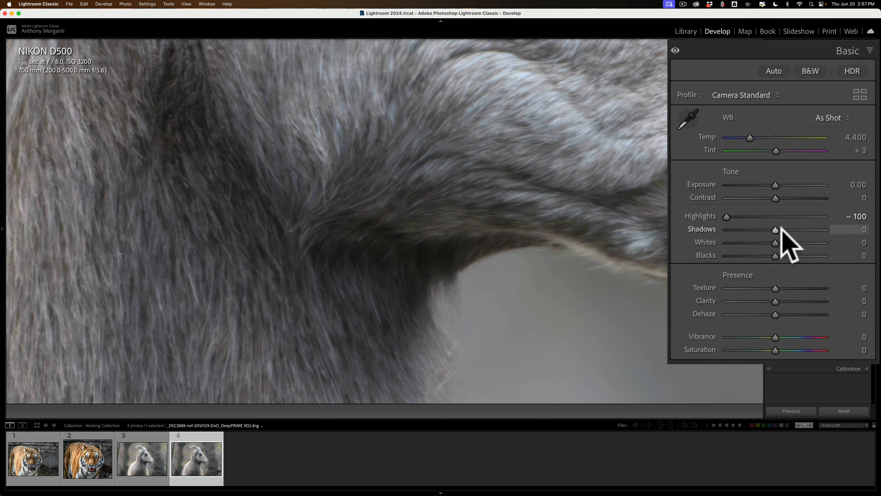
{"action": "left_click_drag", "start_coordinate": [774, 228], "coordinate": [801, 229]}
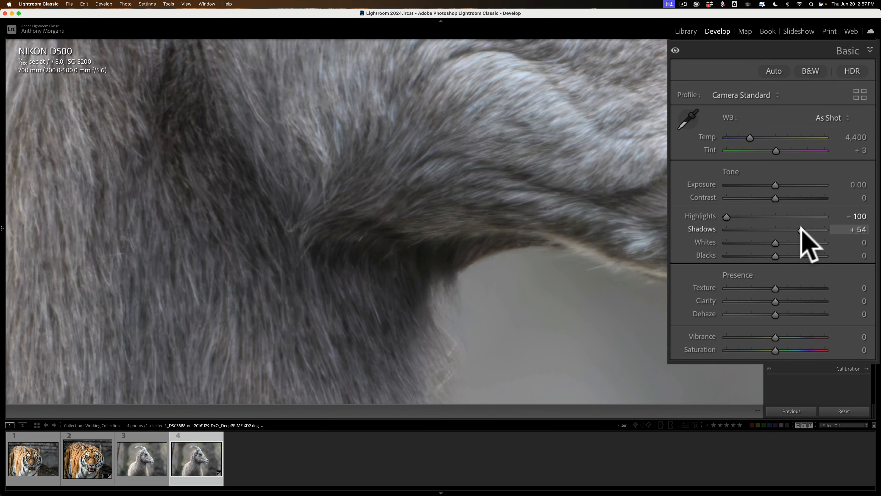
{"action": "left_click", "coordinate": [435, 184]}
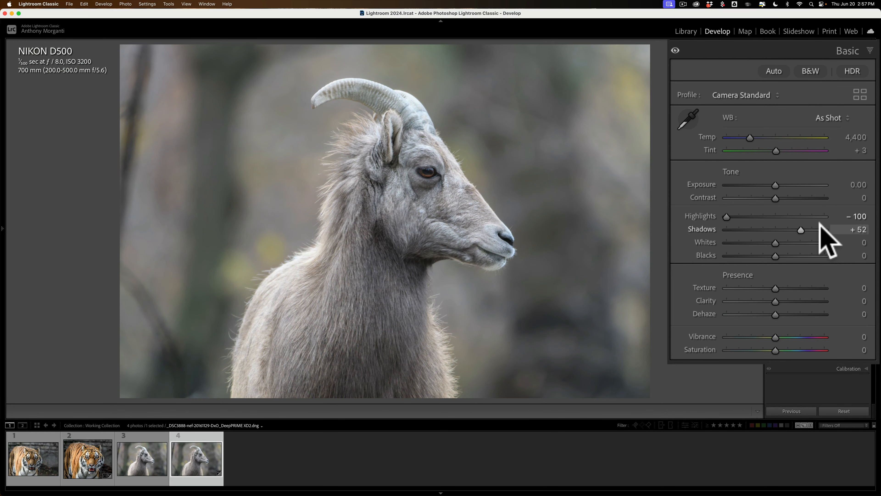
- Set the sheep DNG's Whites to +26 and Blacks to -48 using the clipping preview, then collapse the Basic adjustments
{"action": "key", "text": "alt"}
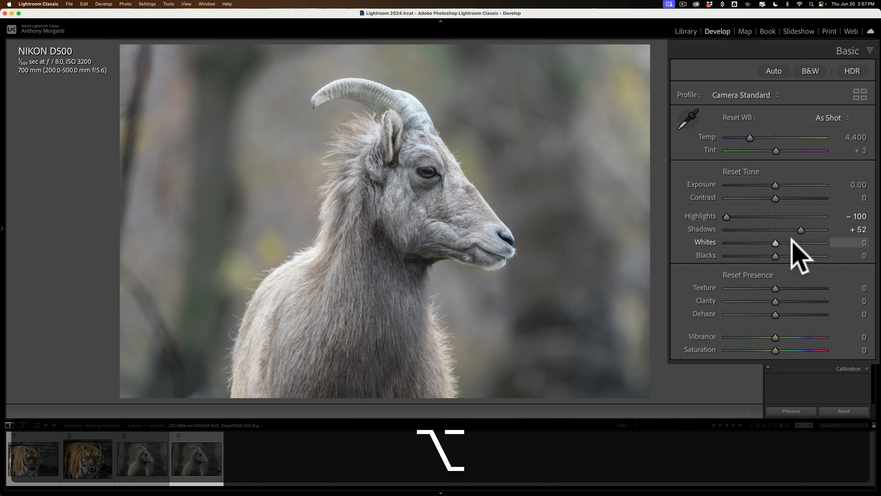
{"action": "left_click_drag", "start_coordinate": [776, 240], "coordinate": [792, 241]}
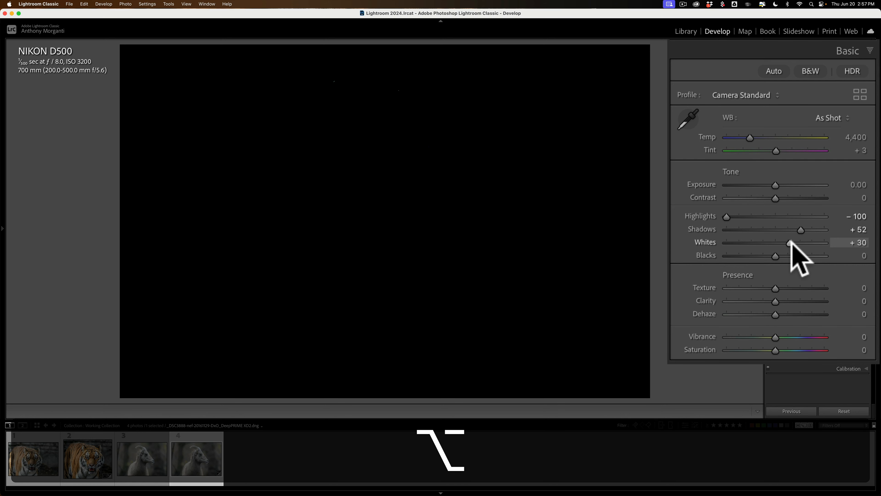
{"action": "left_click_drag", "start_coordinate": [790, 242], "coordinate": [788, 242]}
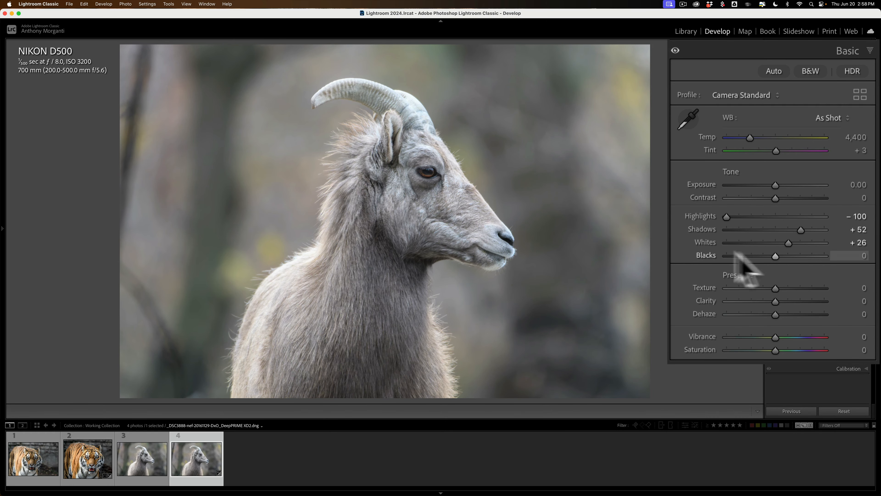
{"action": "key", "text": "alt"}
{"action": "left_click_drag", "start_coordinate": [774, 253], "coordinate": [742, 256]}
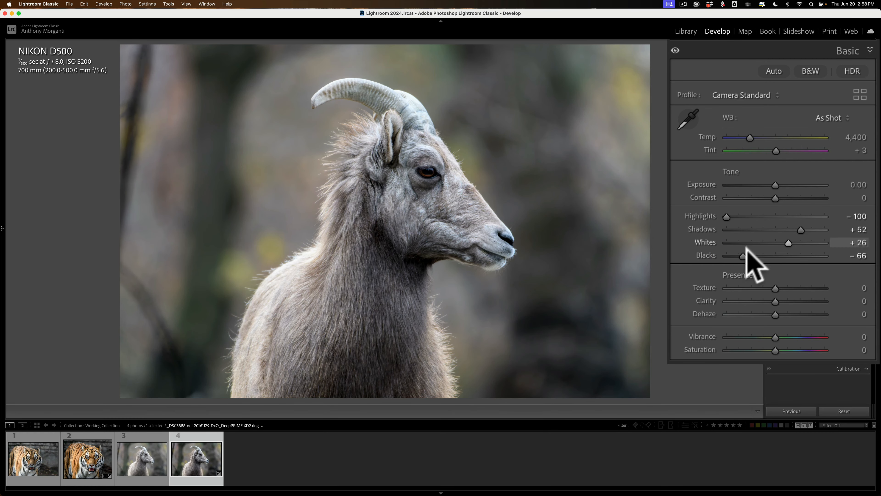
{"action": "scroll", "coordinate": [742, 253], "scroll_direction": "down", "scroll_amount": 1}
{"action": "left_click_drag", "start_coordinate": [740, 254], "coordinate": [750, 252]}
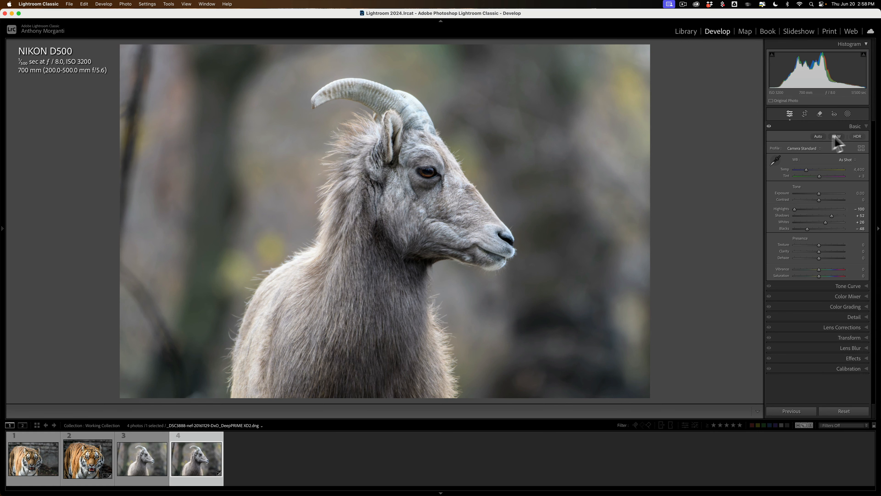
{"action": "left_click", "coordinate": [851, 126]}
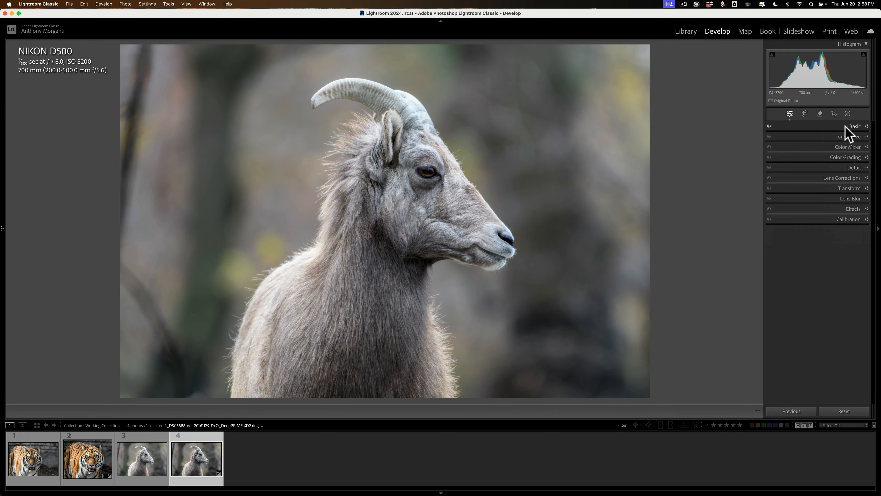
- Create a Select Subject mask on the sheep and set its Saturation to 36
{"action": "left_click", "coordinate": [847, 114]}
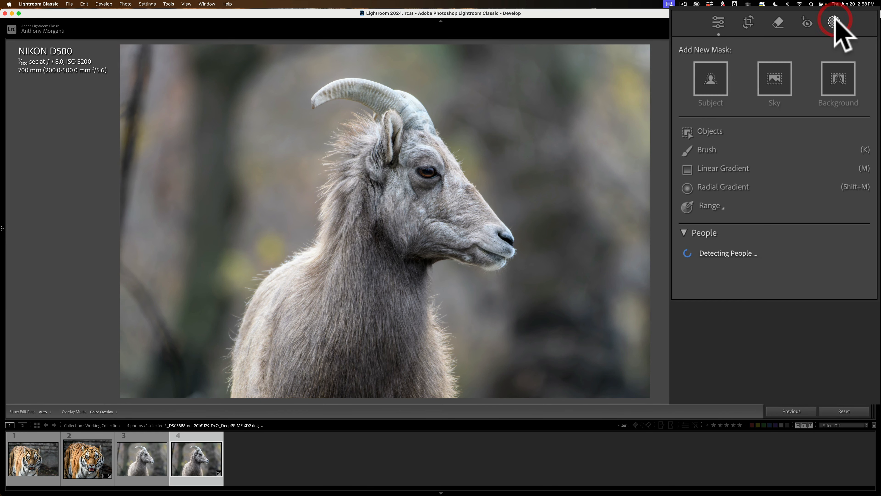
{"action": "left_click", "coordinate": [709, 78]}
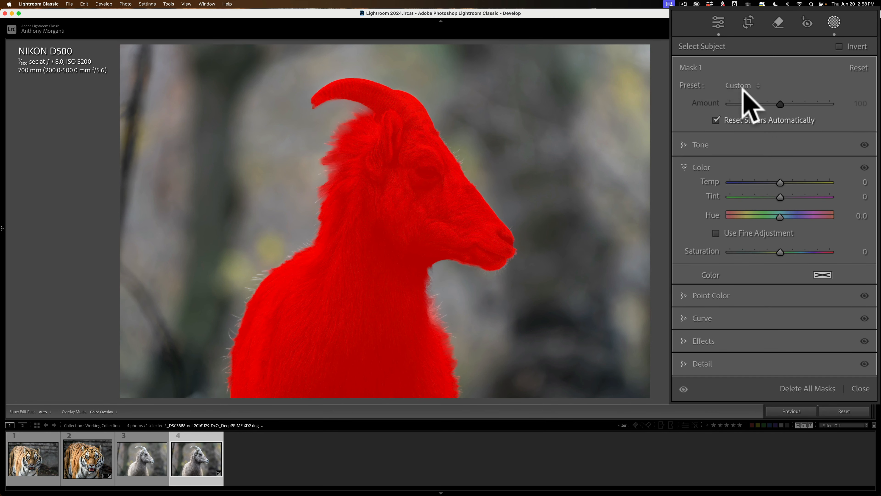
{"action": "left_click", "coordinate": [683, 143]}
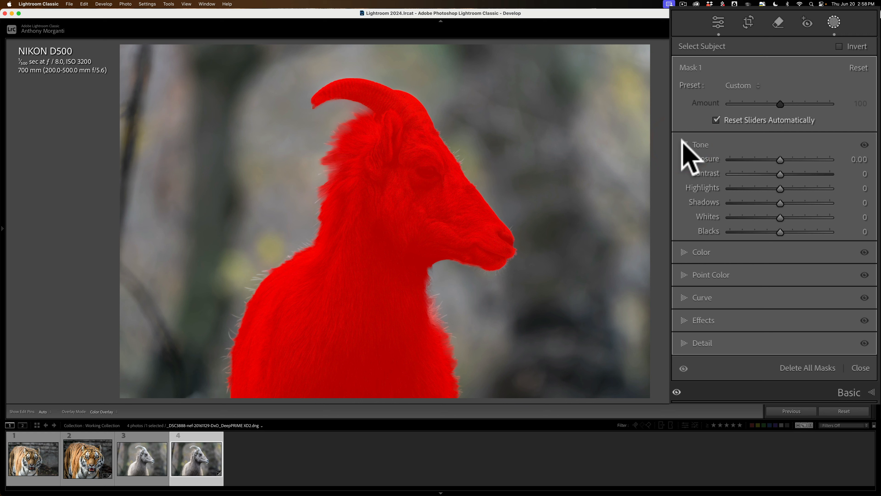
{"action": "left_click", "coordinate": [685, 145]}
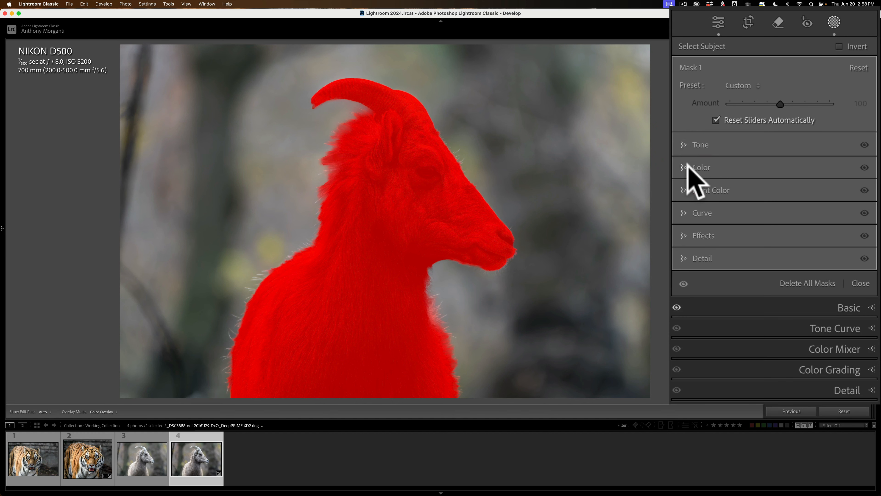
{"action": "left_click", "coordinate": [683, 166]}
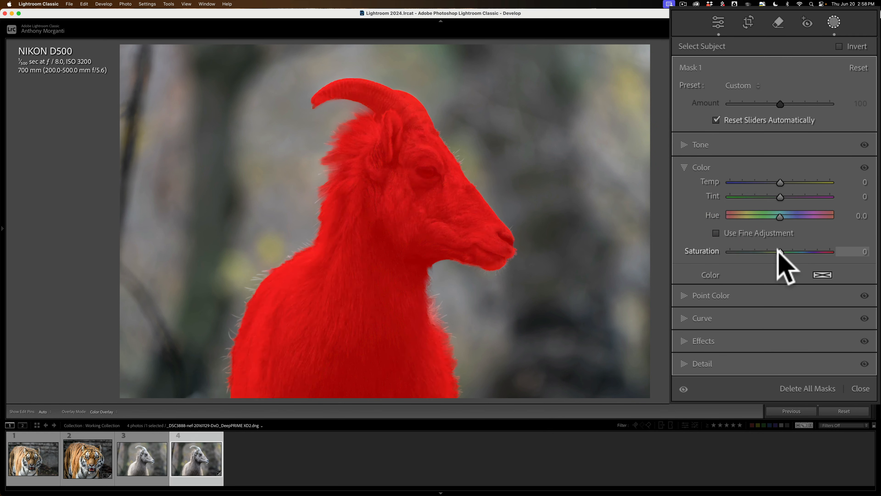
{"action": "left_click_drag", "start_coordinate": [779, 251], "coordinate": [797, 251]}
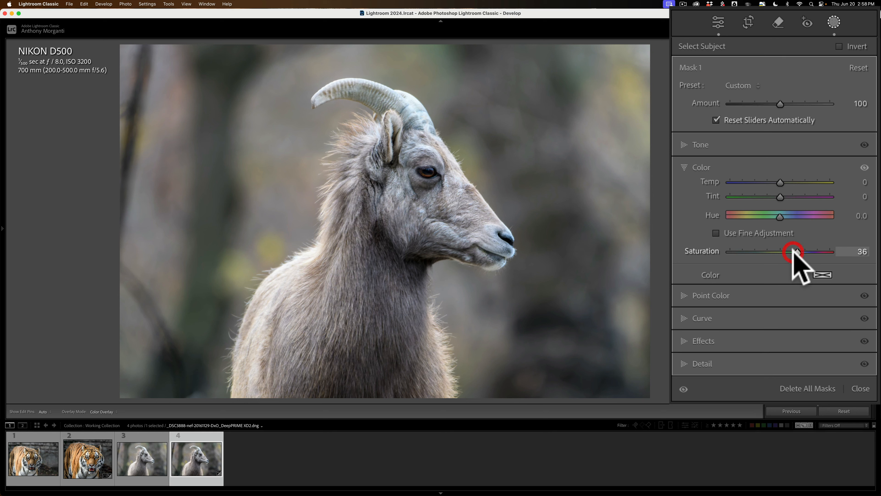
- Set the subject mask's Clarity to 9 and Texture to 7, then check the fur detail around the sheep's eye
{"action": "left_click", "coordinate": [681, 334]}
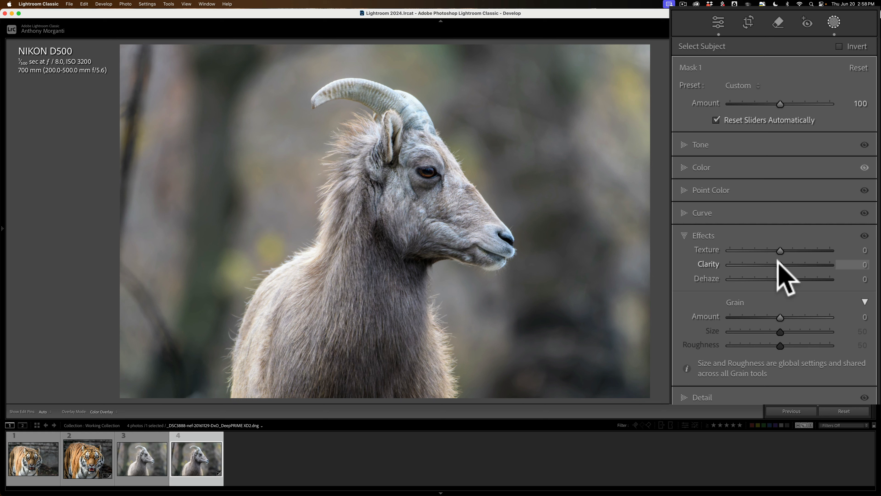
{"action": "mouse_move", "coordinate": [777, 260]}
{"action": "left_mouse_down"}
{"action": "mouse_move", "coordinate": [790, 262]}
{"action": "mouse_move", "coordinate": [783, 261]}
{"action": "left_mouse_up"}
{"action": "left_click_drag", "start_coordinate": [777, 249], "coordinate": [785, 264]}
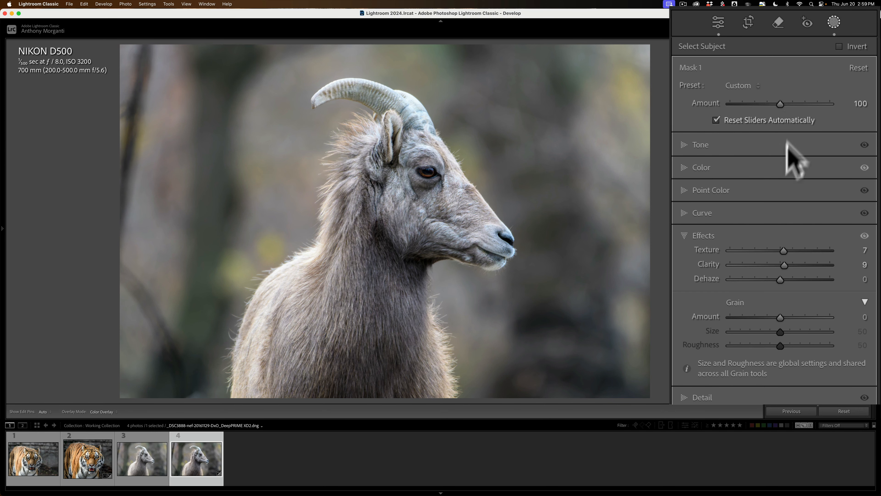
{"action": "key", "text": "space"}
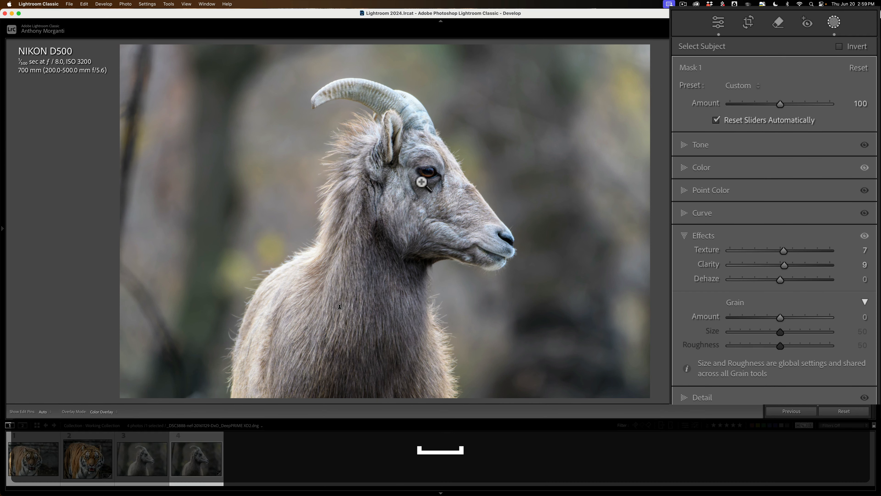
{"action": "left_click", "coordinate": [425, 181]}
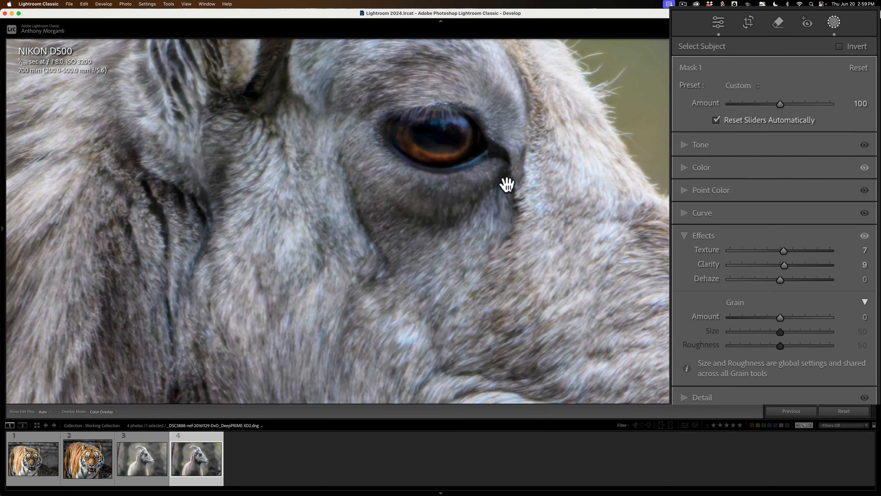
{"action": "key", "text": "space"}
{"action": "left_click_drag", "start_coordinate": [511, 181], "coordinate": [414, 303]}
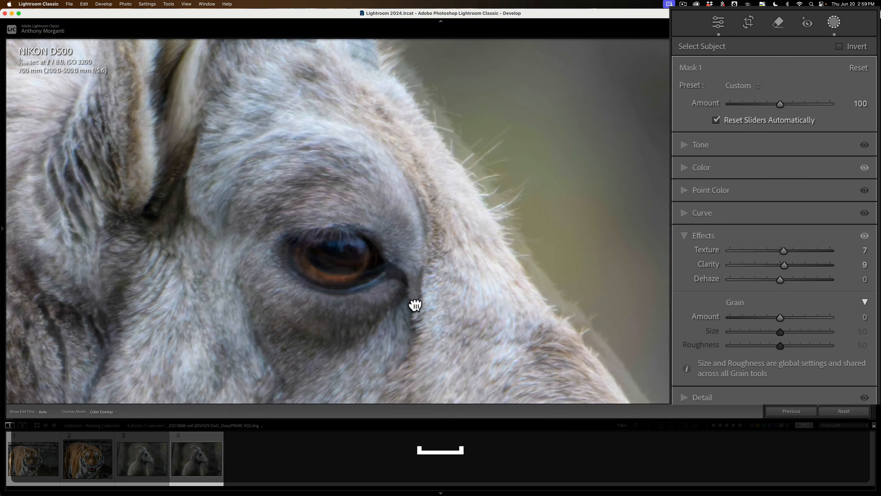
{"action": "key", "text": "space"}
{"action": "left_click", "coordinate": [451, 230]}
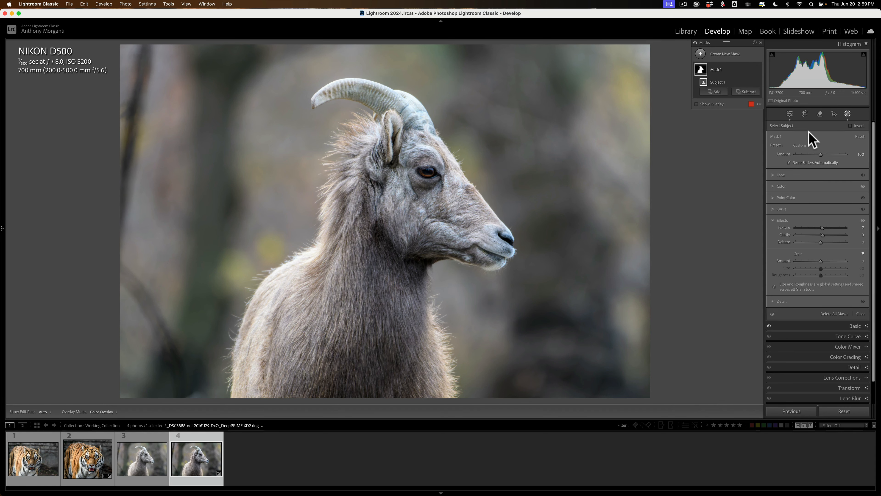
- Add a Select Background mask, darken it with Exposure at -0.22, leave its Whites at 0, and close masking
{"action": "left_click", "coordinate": [700, 54]}
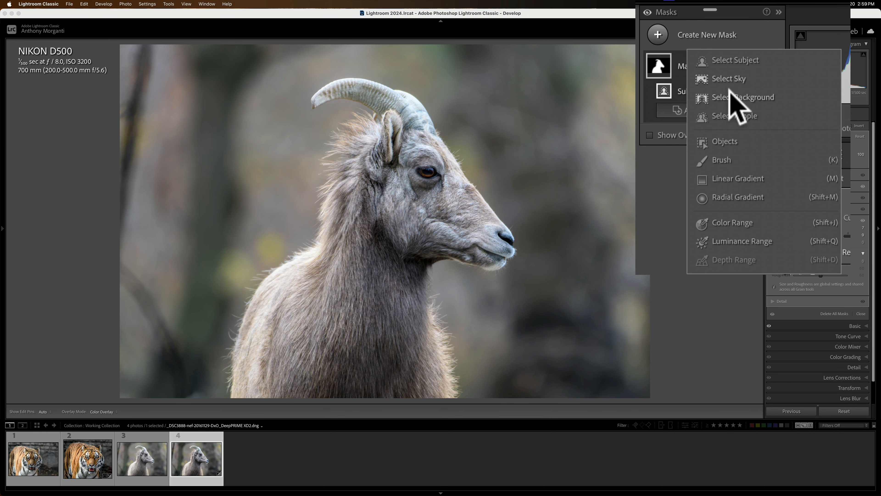
{"action": "left_click", "coordinate": [730, 97]}
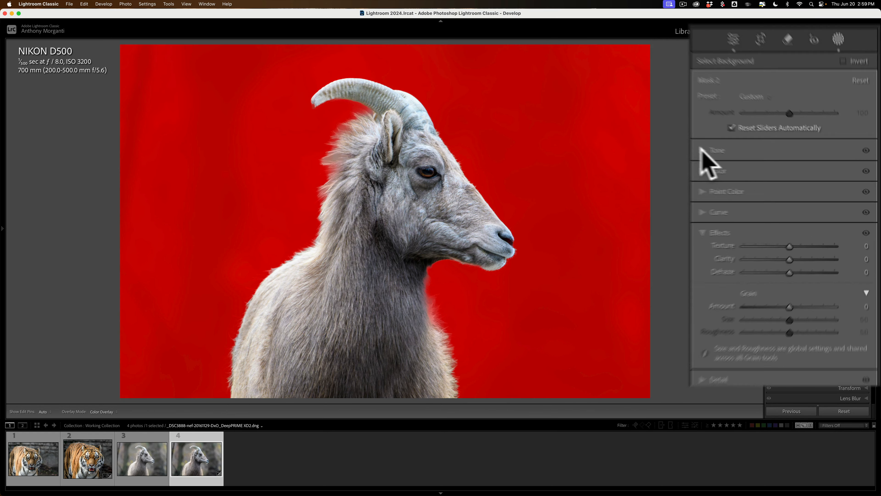
{"action": "left_click", "coordinate": [773, 175]}
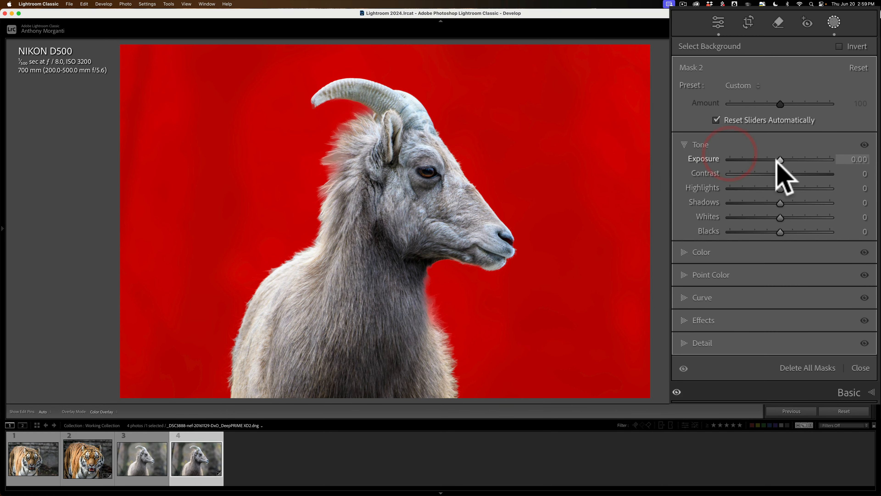
{"action": "left_click_drag", "start_coordinate": [776, 160], "coordinate": [773, 159]}
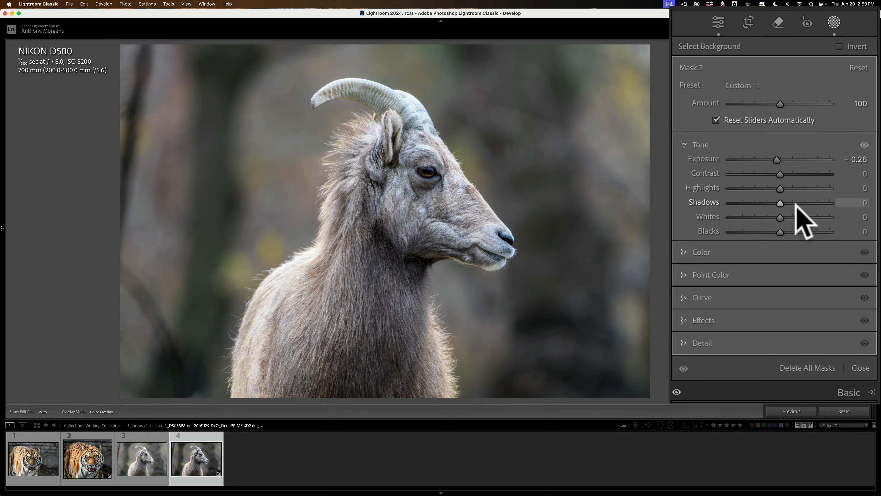
{"action": "mouse_move", "coordinate": [779, 217]}
{"action": "left_mouse_down"}
{"action": "mouse_move", "coordinate": [700, 213]}
{"action": "mouse_move", "coordinate": [763, 216]}
{"action": "left_mouse_up"}
{"action": "double_click", "coordinate": [713, 215]}
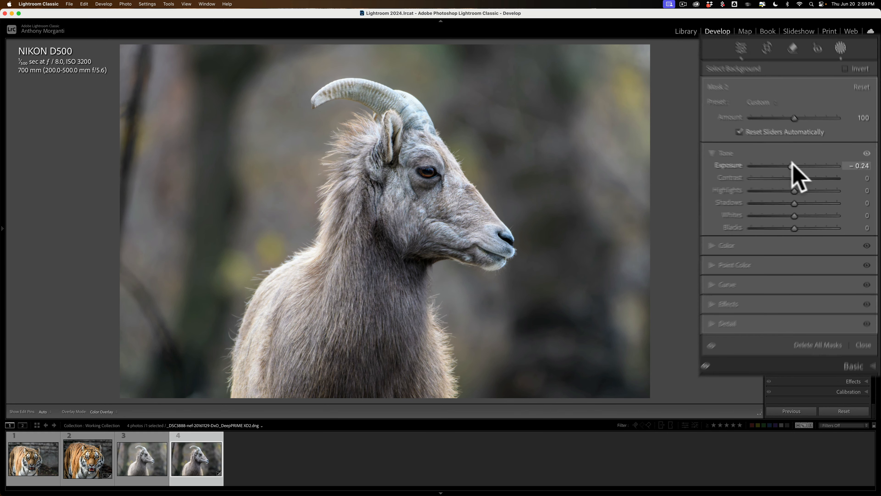
{"action": "left_click", "coordinate": [819, 181]}
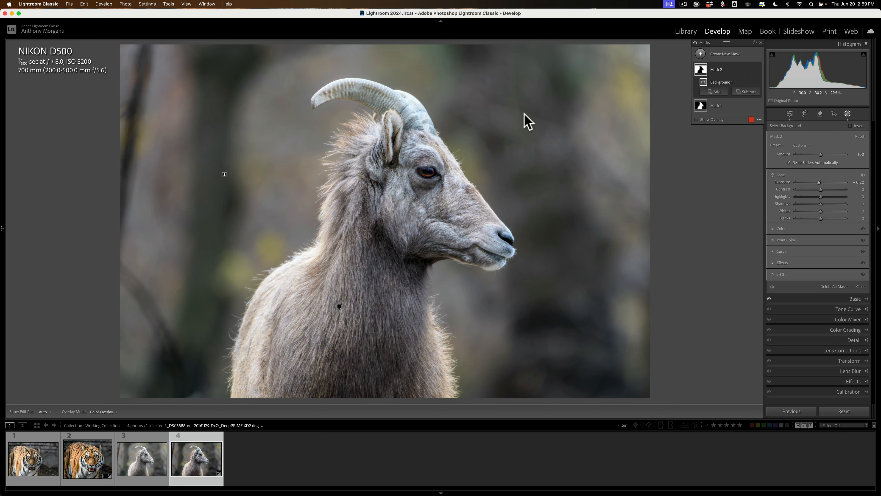
{"action": "left_click", "coordinate": [847, 114]}
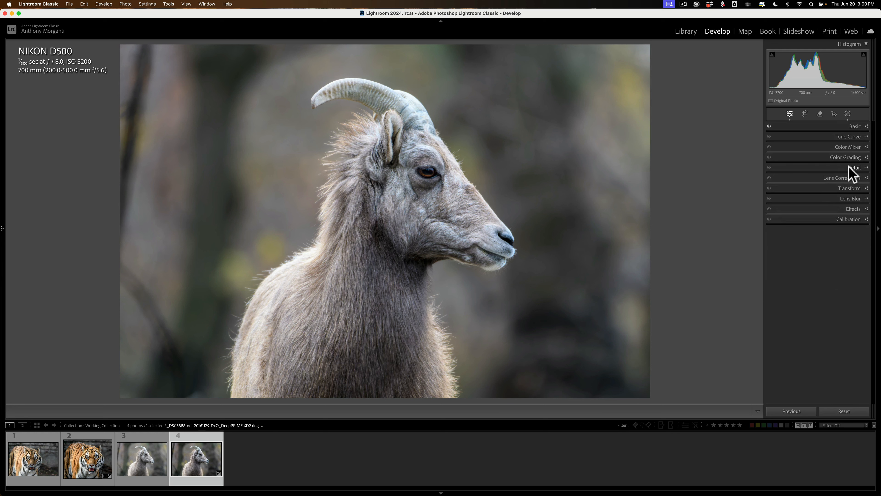
- Add a subtle dark Highlight Priority post-crop vignette with an Amount of about -10, then collapse the Effects settings
{"action": "left_click", "coordinate": [853, 209]}
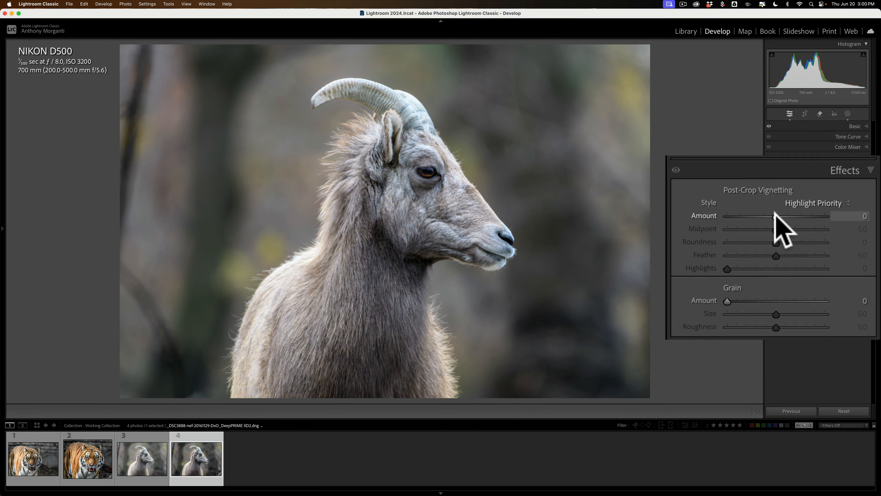
{"action": "left_click_drag", "start_coordinate": [772, 215], "coordinate": [769, 216]}
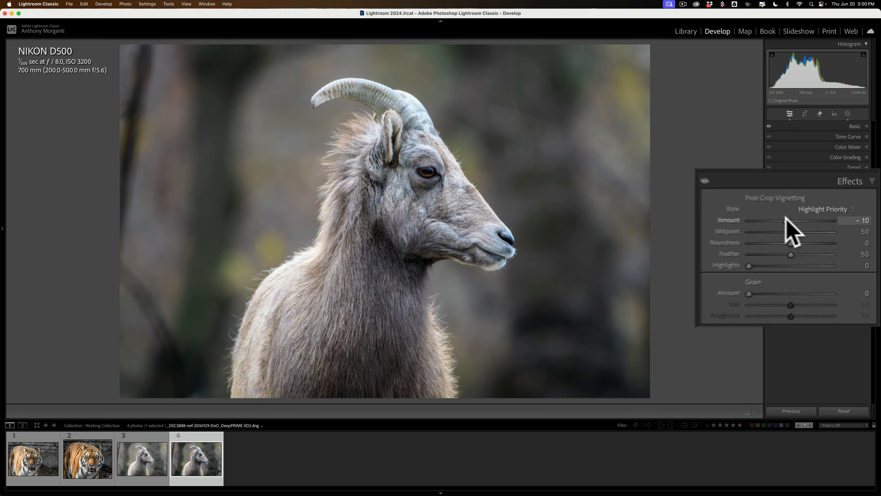
{"action": "left_click_drag", "start_coordinate": [816, 229], "coordinate": [819, 233]}
{"action": "left_click", "coordinate": [853, 209]}
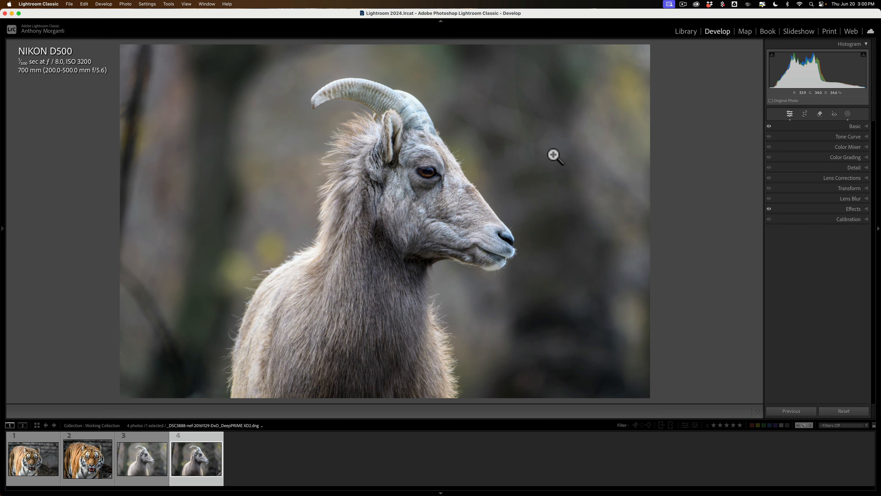
- Compare the original sheep photo with its edited DNG, then review the DNG's Color Mixer, Lens Corrections and Lens Blur settings
{"action": "left_click", "coordinate": [146, 459]}
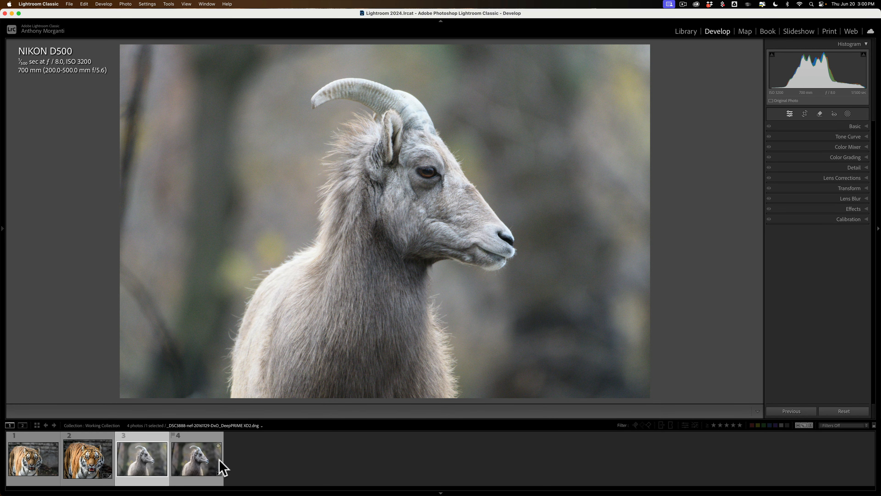
{"action": "left_click", "coordinate": [197, 457]}
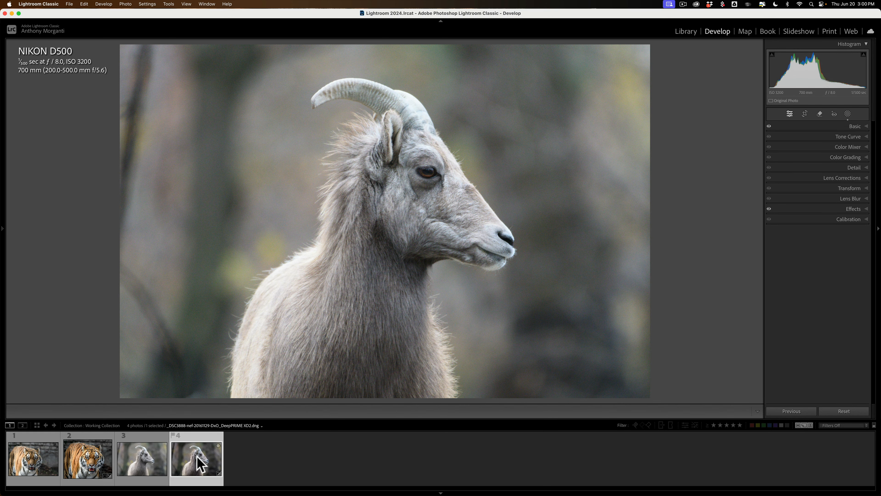
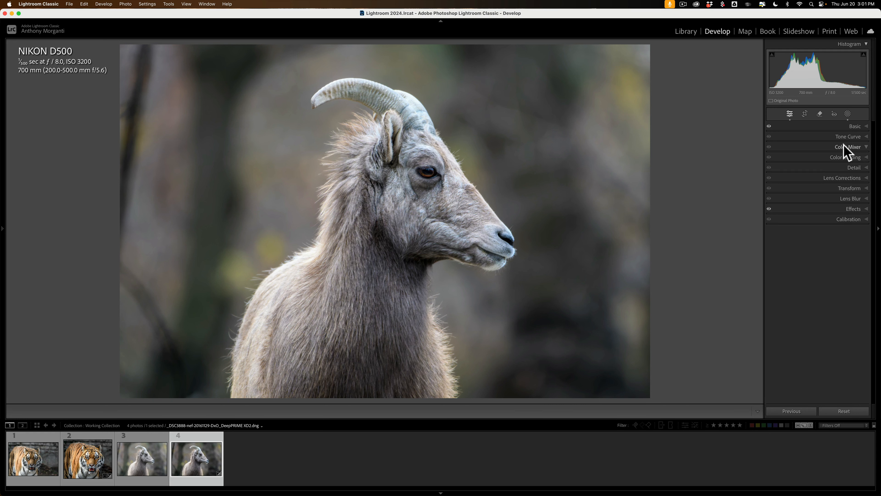
{"action": "left_click", "coordinate": [846, 147]}
{"action": "left_click", "coordinate": [845, 147]}
{"action": "left_click", "coordinate": [847, 177]}
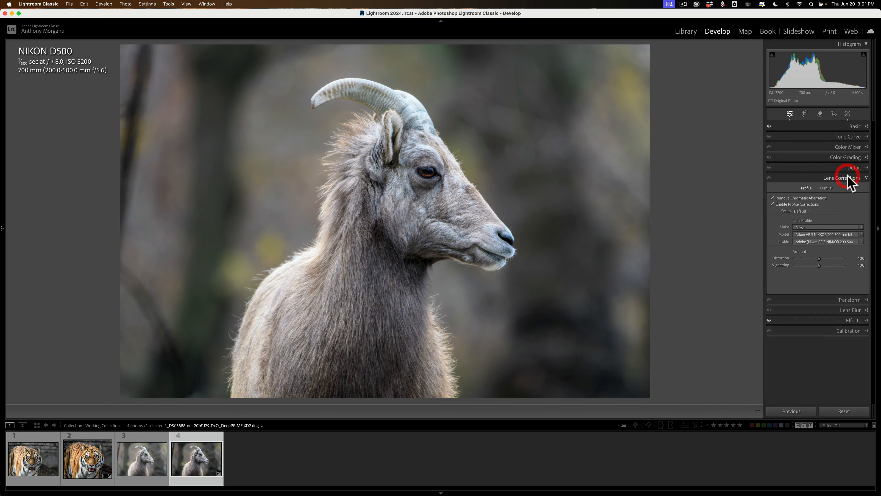
{"action": "left_click", "coordinate": [847, 178]}
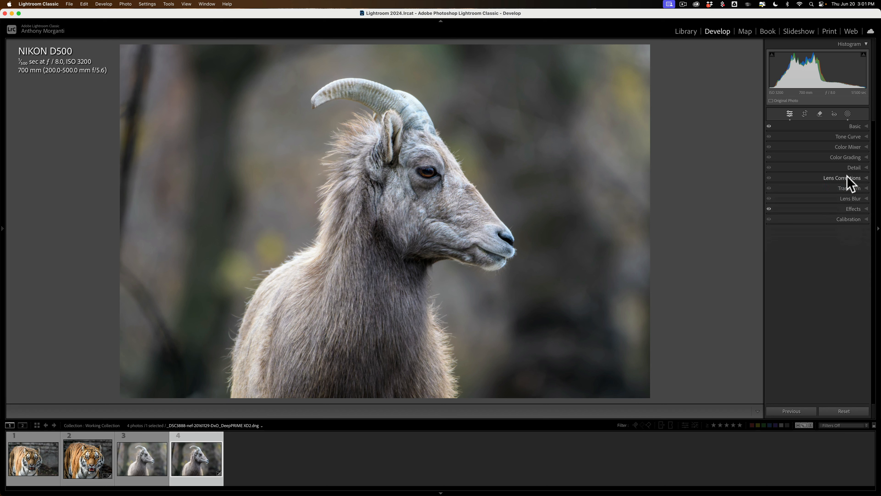
{"action": "left_click", "coordinate": [850, 199]}
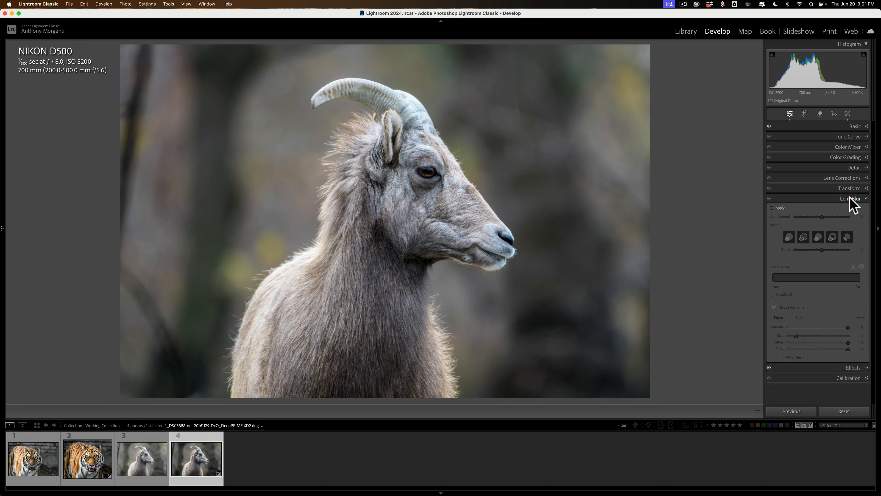
{"action": "left_click", "coordinate": [850, 198]}
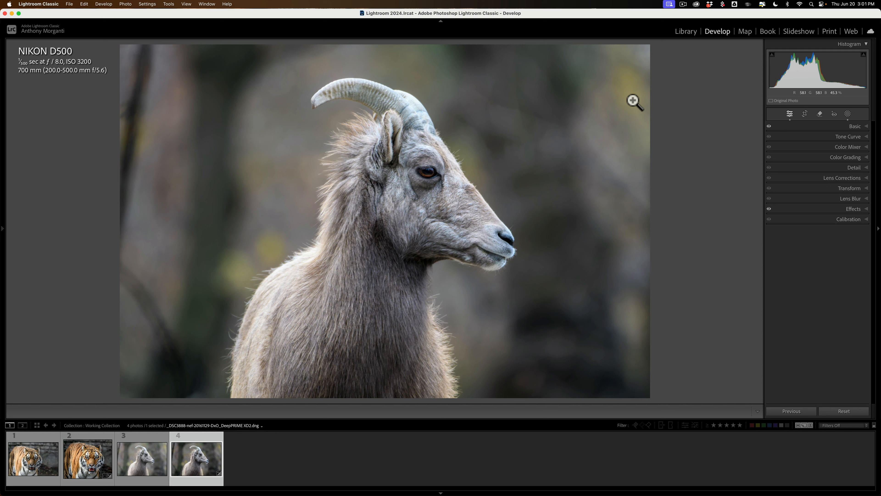
- Compare the original and edited versions of the tiger and sheep, then inspect the edited sheep's Detail sharpening and noise reduction settings
{"action": "left_click", "coordinate": [45, 458]}
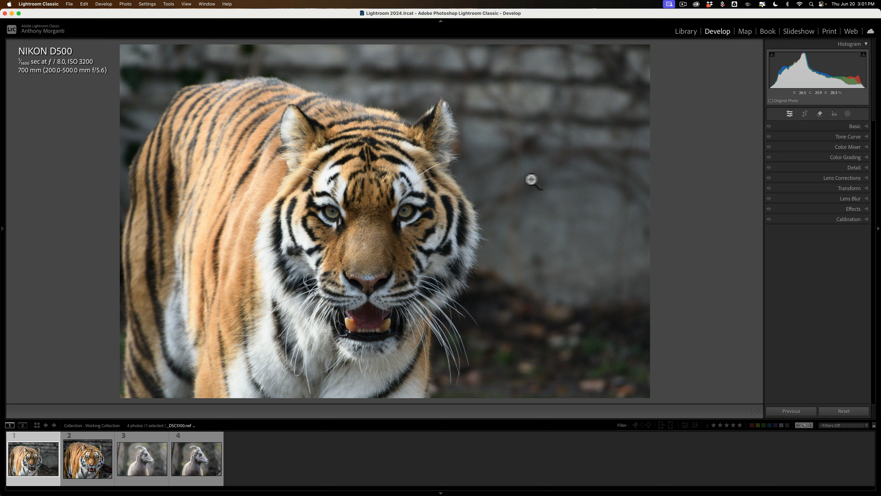
{"action": "left_click", "coordinate": [83, 458]}
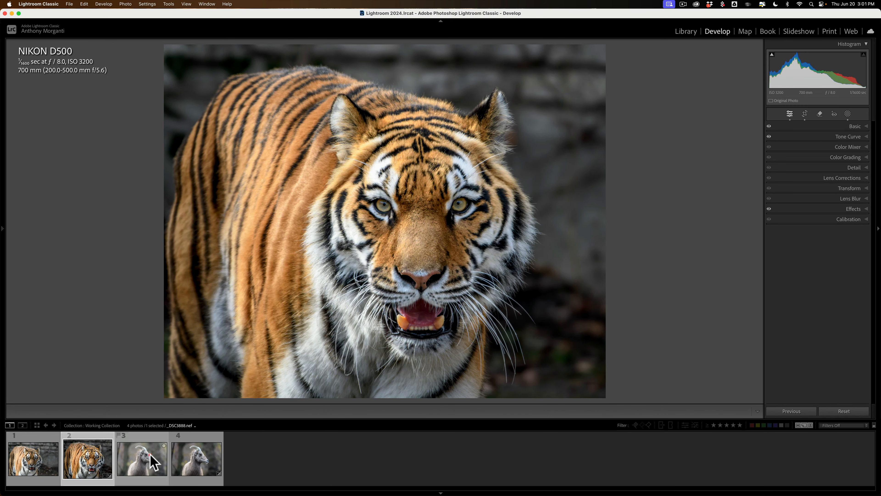
{"action": "left_click", "coordinate": [151, 453]}
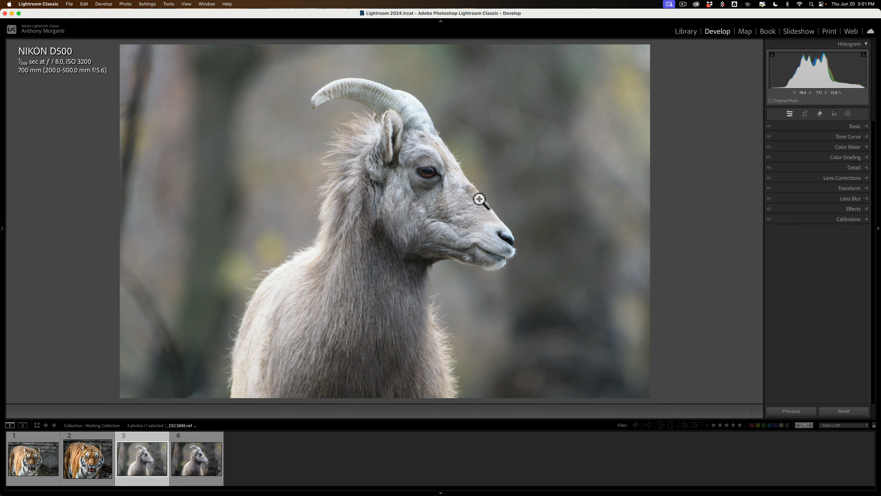
{"action": "left_click", "coordinate": [197, 461]}
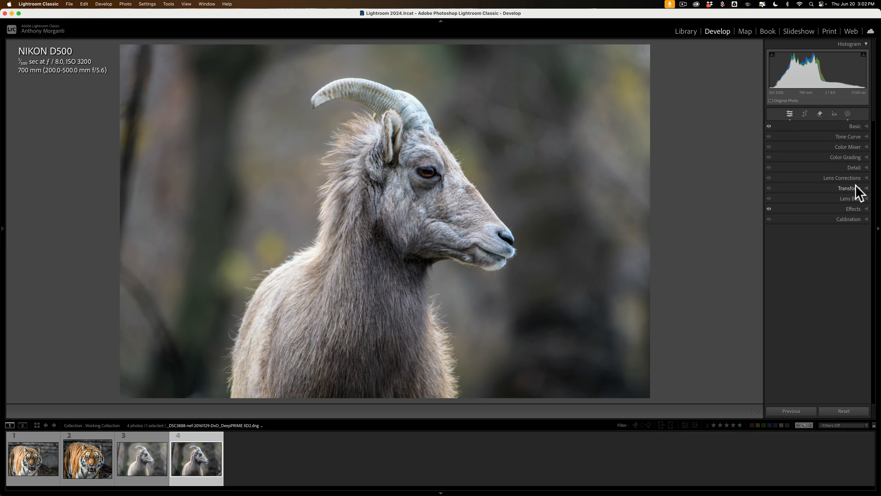
{"action": "left_click", "coordinate": [855, 168]}
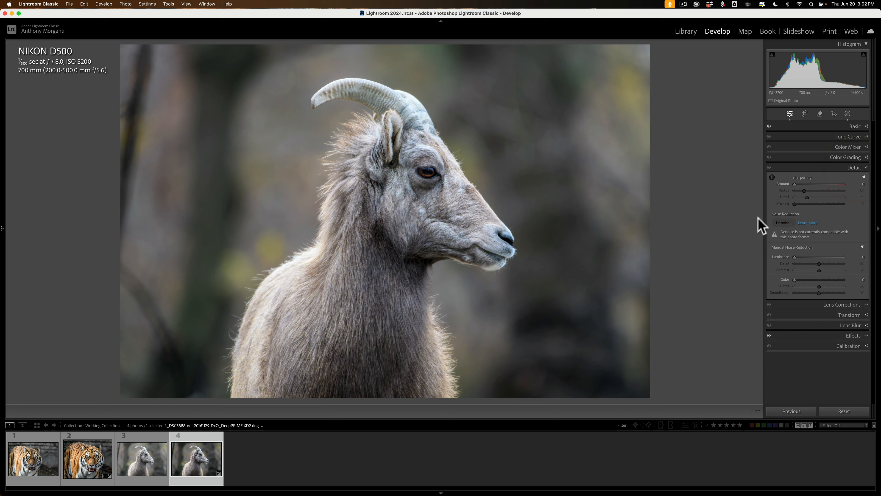
{"action": "left_click", "coordinate": [855, 168]}
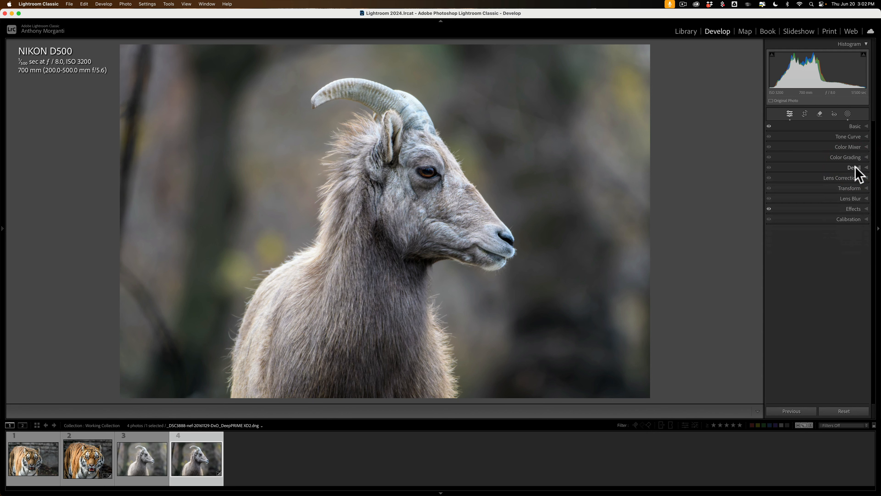